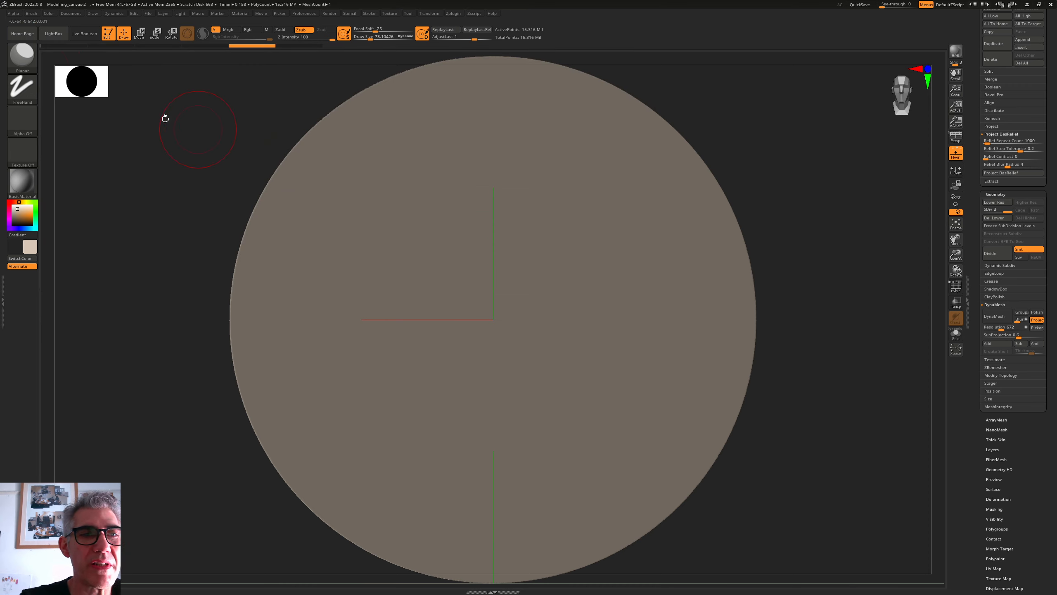
Sculpt a rounded blob on the disc's upper-left area with the Clay brush, plus smaller wavy ridges beside it at draw size about 13.5
click(23, 59)
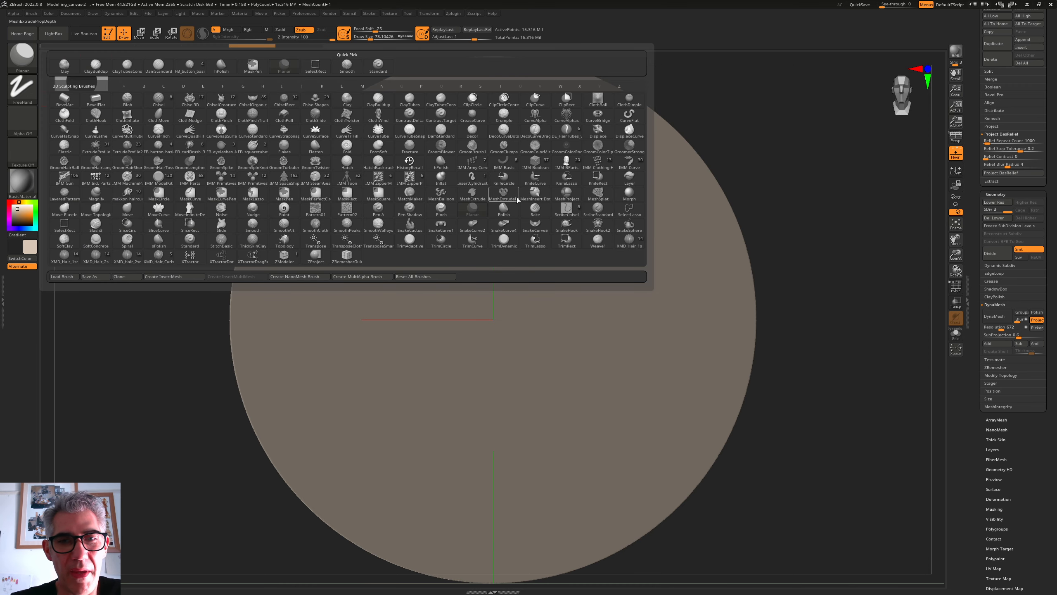
mouse_move(508, 193)
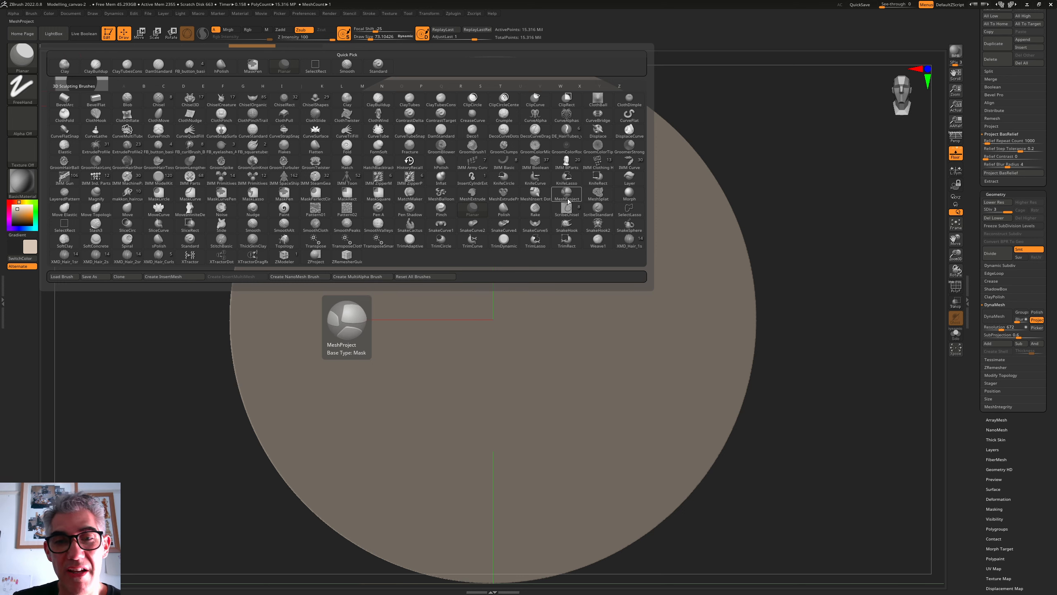
click(66, 67)
mouse_move(381, 152)
mouse_down()
mouse_move(362, 194)
mouse_move(372, 139)
mouse_up()
drag(366, 39, 368, 40)
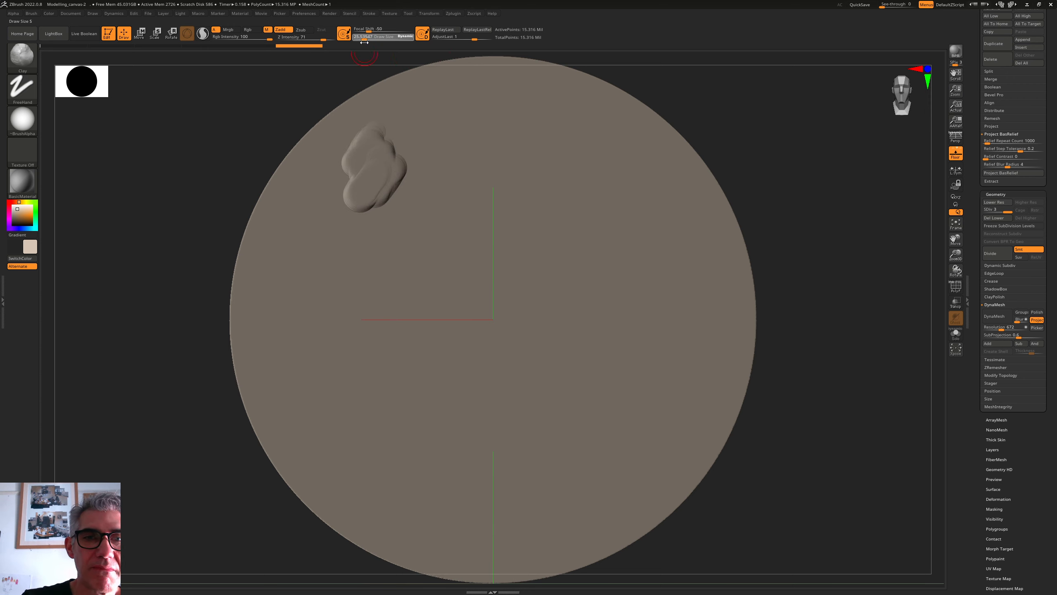
mouse_move(327, 167)
mouse_down()
mouse_move(316, 216)
mouse_move(330, 192)
mouse_move(322, 224)
mouse_move(349, 241)
mouse_up()
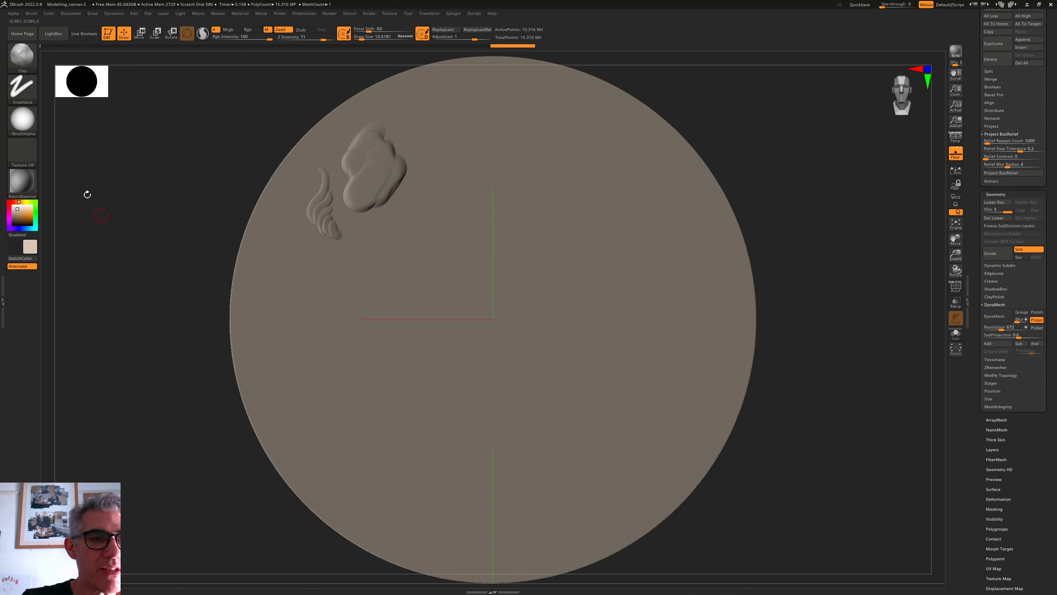
Apply Alpha 66 to the Clay brush and sculpt two patches of fine striated strokes near the disc's upper edge
click(24, 151)
click(22, 121)
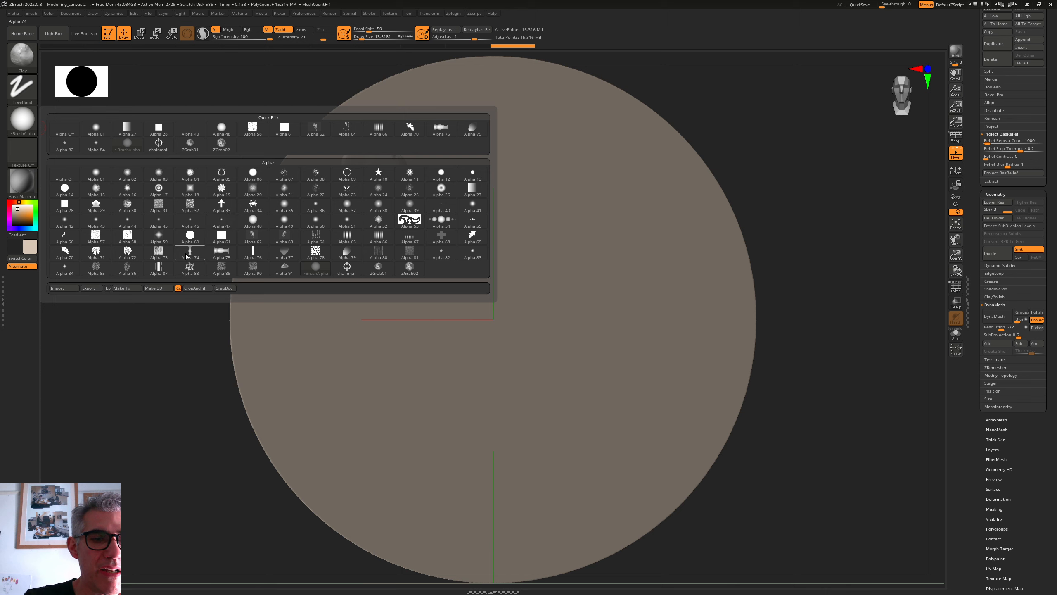
click(378, 236)
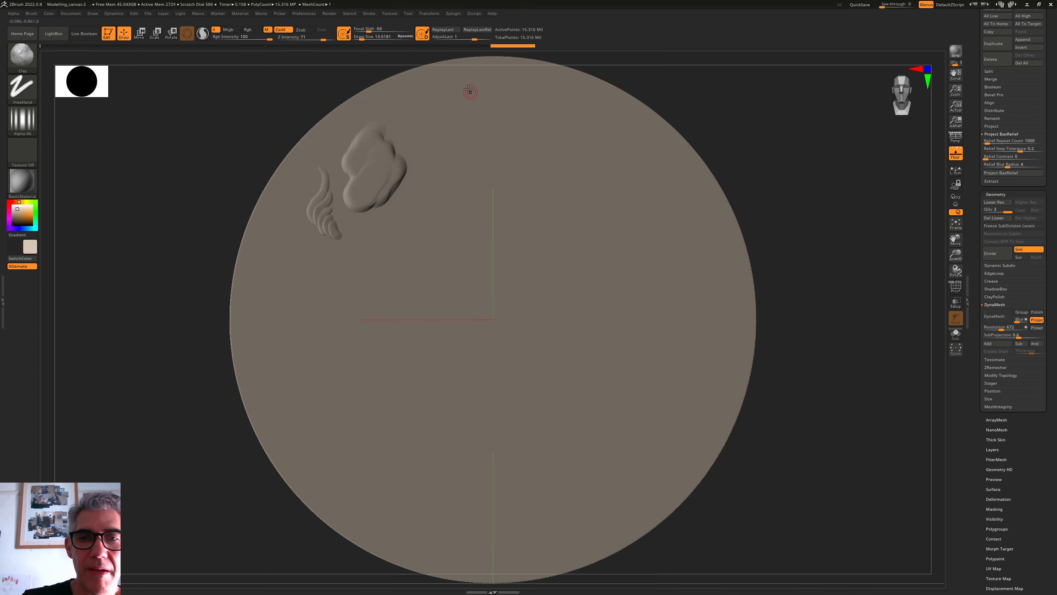
mouse_move(469, 90)
mouse_down()
mouse_move(447, 128)
mouse_move(456, 157)
mouse_up()
drag(472, 102, 470, 133)
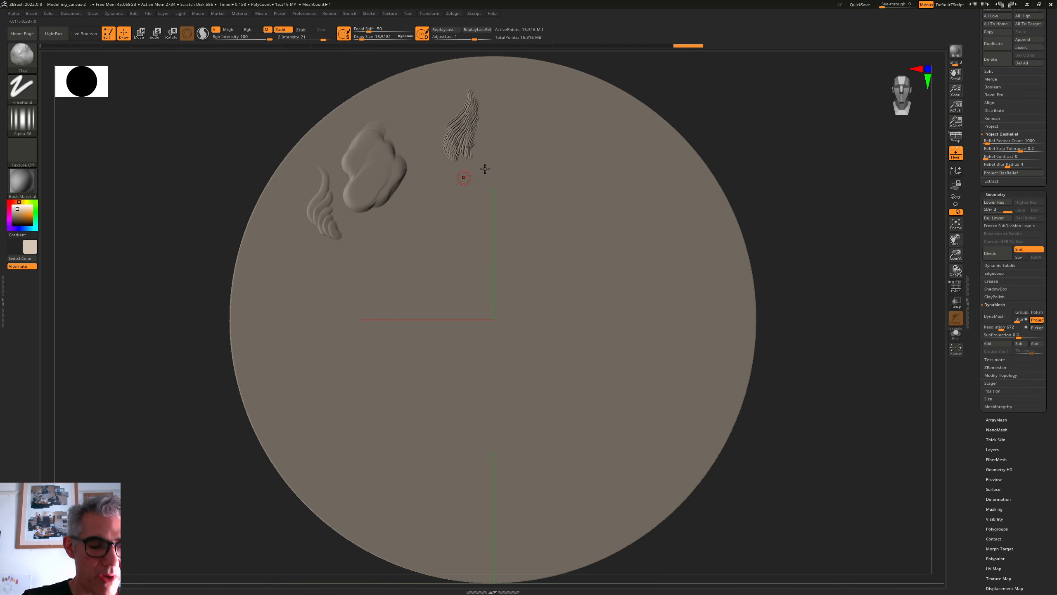
mouse_move(425, 85)
mouse_down()
mouse_move(432, 101)
mouse_move(452, 99)
mouse_move(412, 102)
mouse_move(427, 107)
mouse_move(416, 116)
mouse_move(447, 112)
mouse_move(454, 100)
mouse_move(436, 95)
mouse_move(443, 102)
mouse_up()
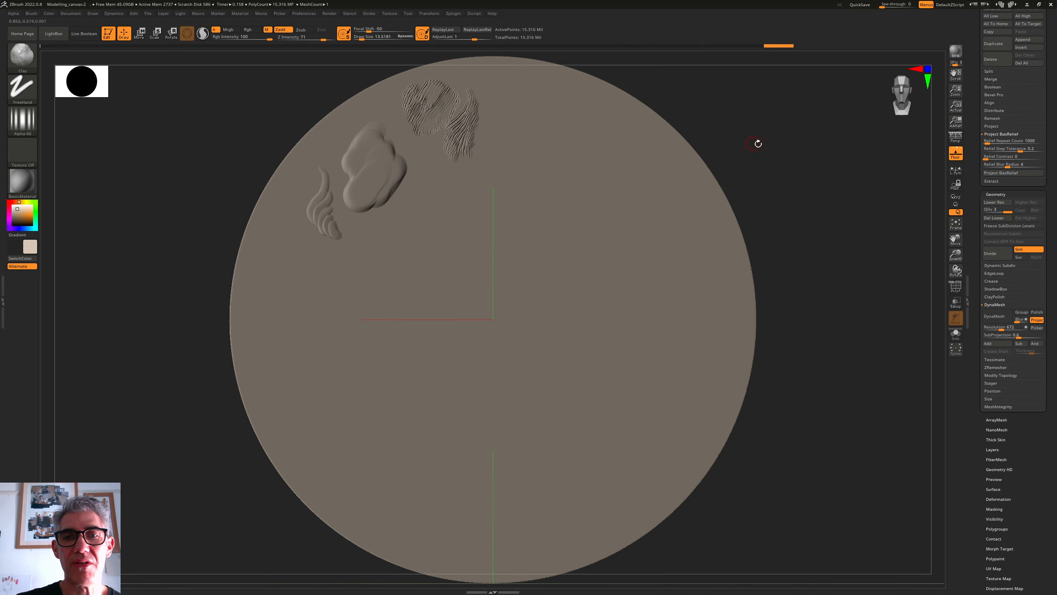
mouse_move(764, 149)
mouse_down()
mouse_move(775, 151)
mouse_move(762, 30)
mouse_move(757, 143)
mouse_up()
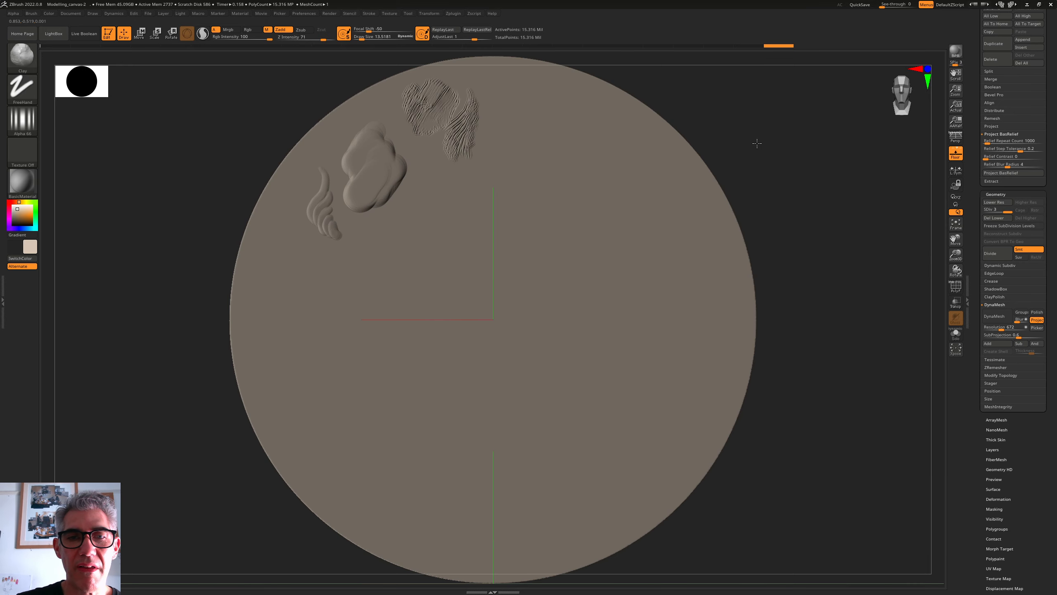
Sculpt a thin strand near the disc's left edge using ClayBuildup with Alpha 82 and draw size about 5.5
click(24, 60)
click(101, 69)
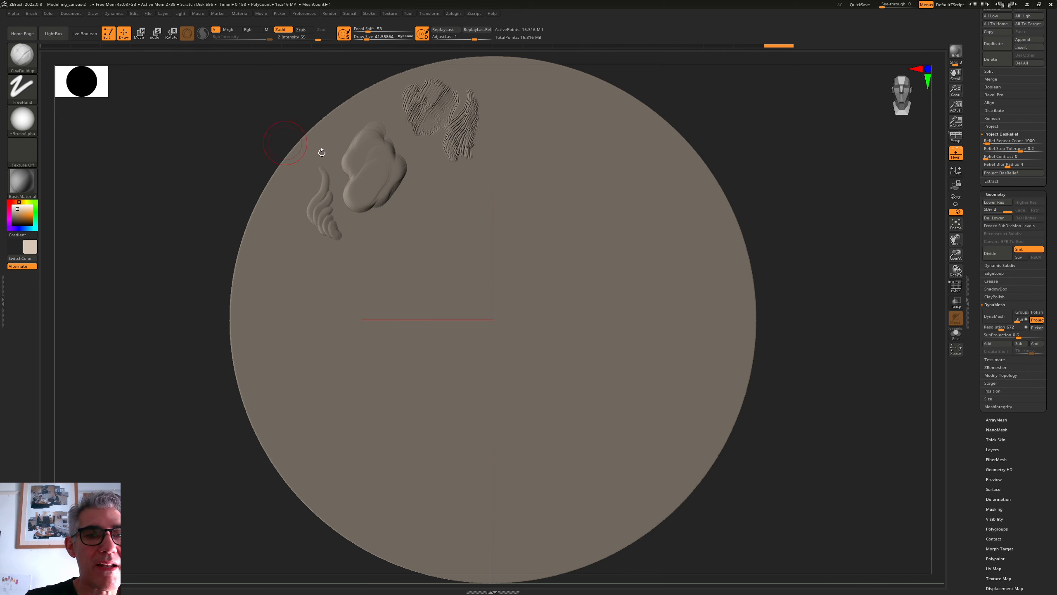
click(22, 119)
click(441, 251)
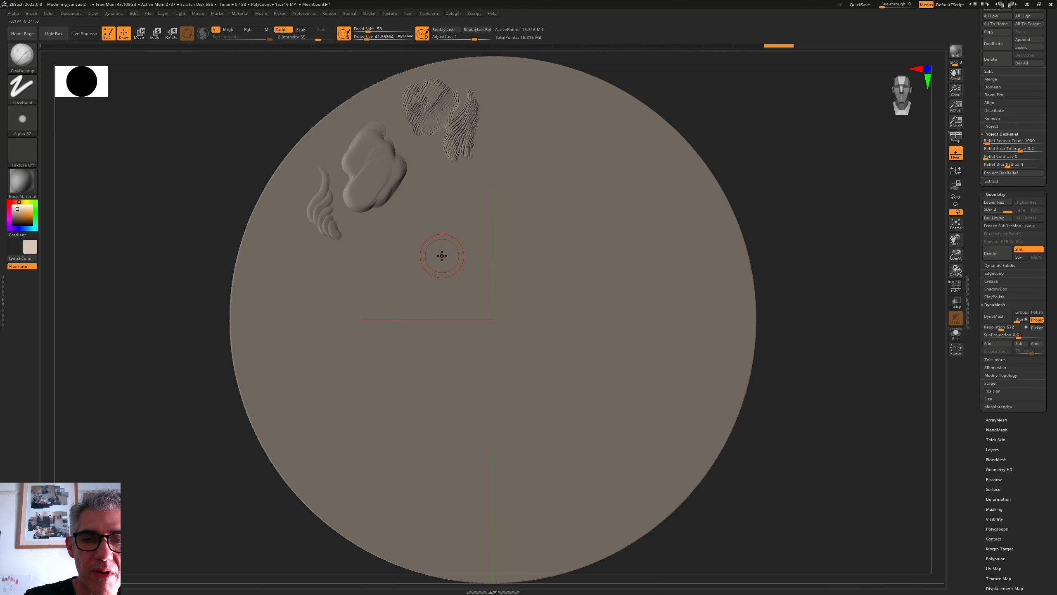
drag(370, 40, 362, 40)
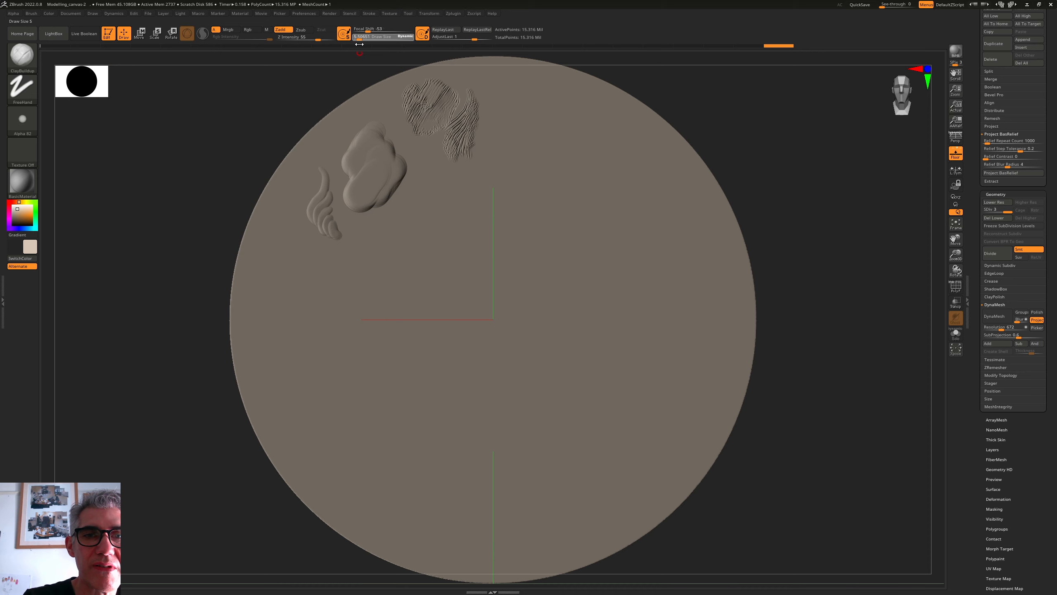
drag(288, 209, 282, 240)
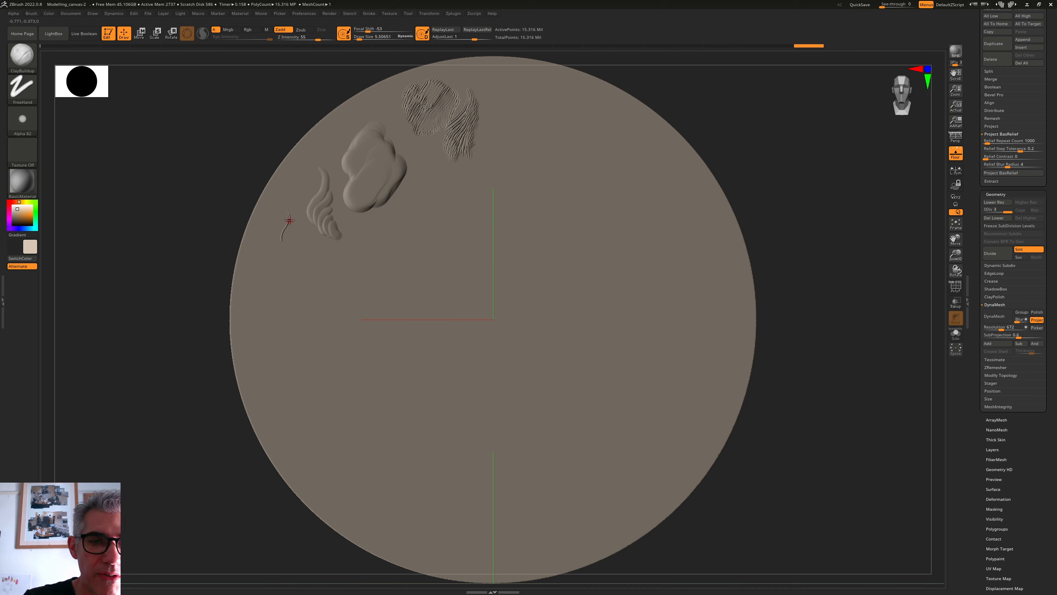
Adjust the stroke's LazyRadius and sculpt more thin strands beside the existing one near the disc's left edge
click(368, 13)
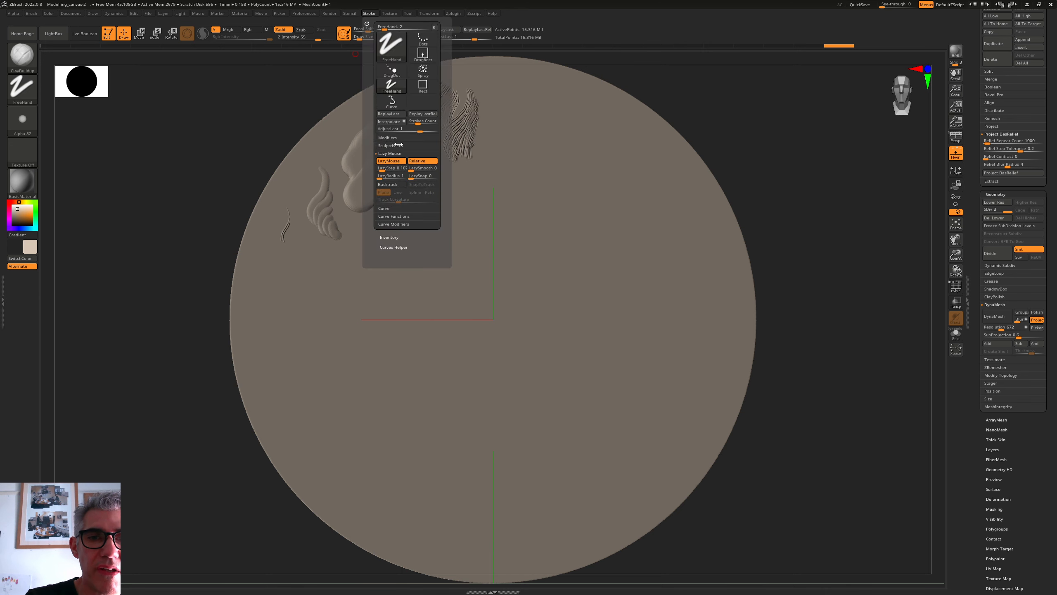
drag(381, 179, 384, 179)
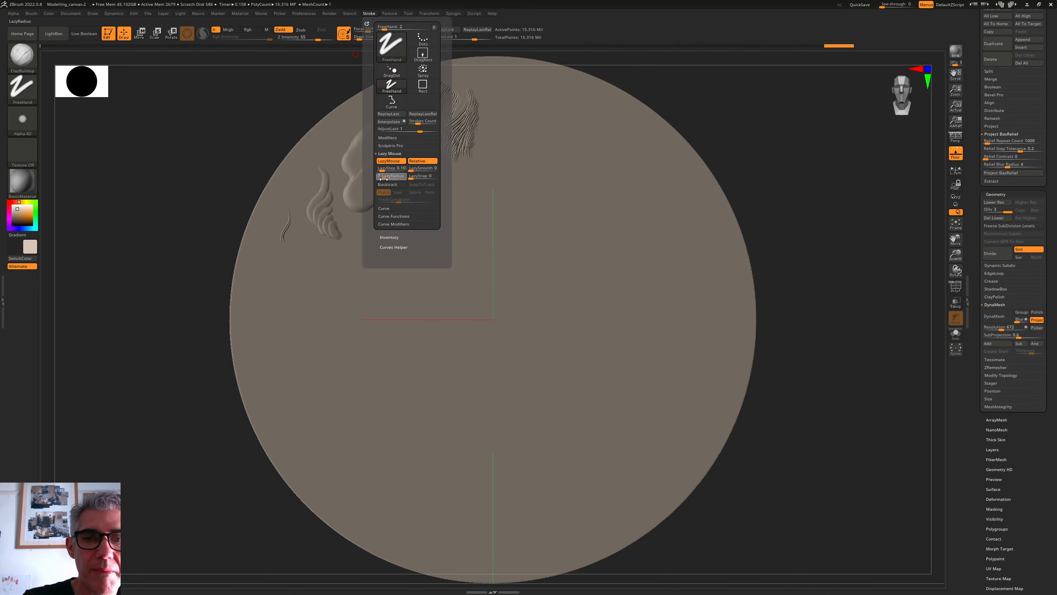
mouse_move(293, 208)
mouse_down()
mouse_move(287, 248)
mouse_move(302, 244)
mouse_up()
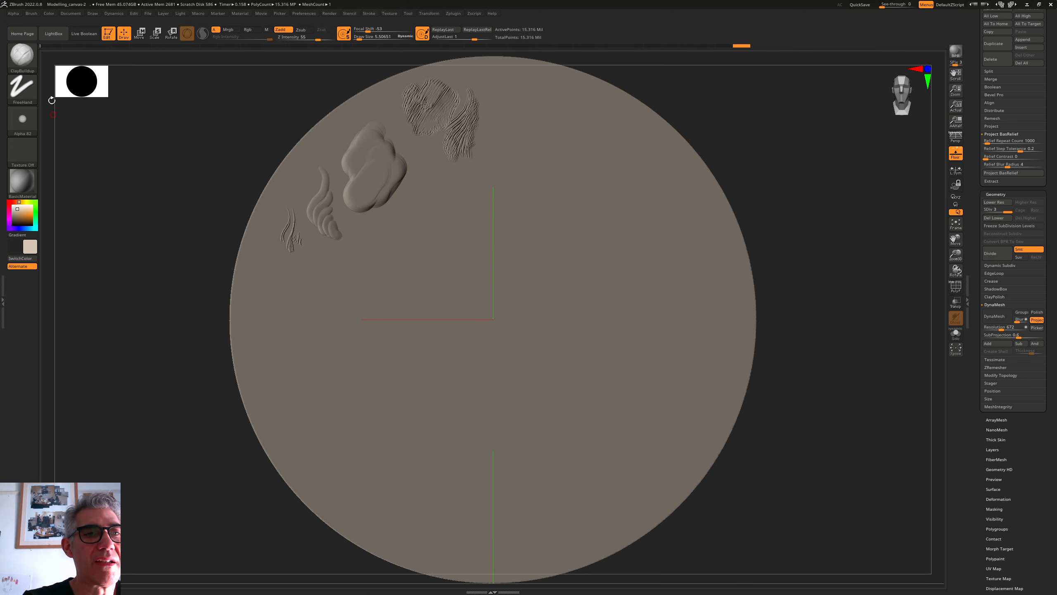
Set focal shift to -64 and Z Intensity to 48, and sculpt fine strands above the wavy ridges and beside the rounded blob
drag(368, 29, 315, 39)
drag(305, 158, 304, 186)
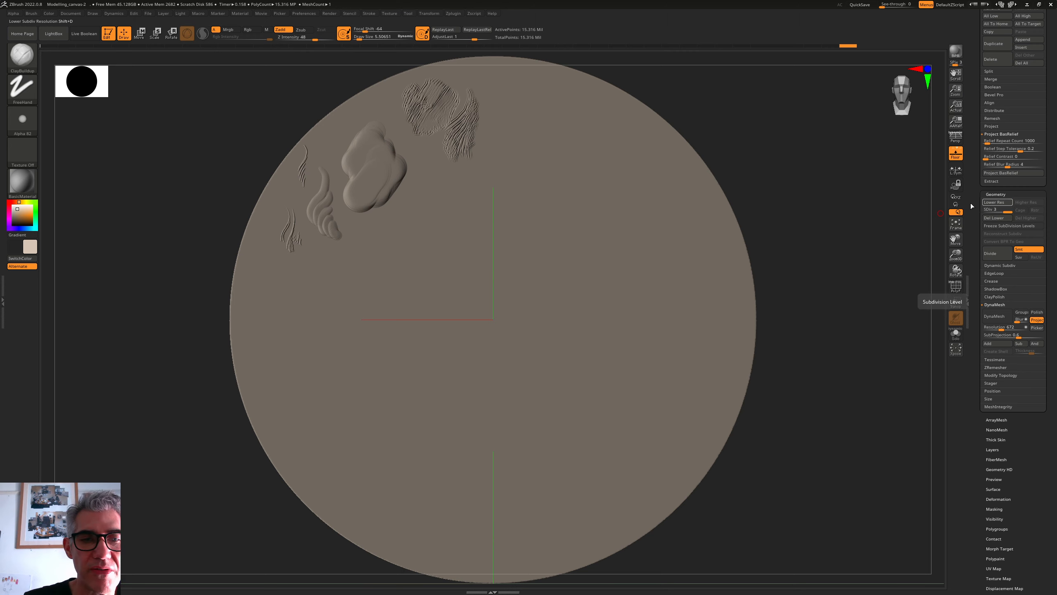
drag(307, 179, 305, 191)
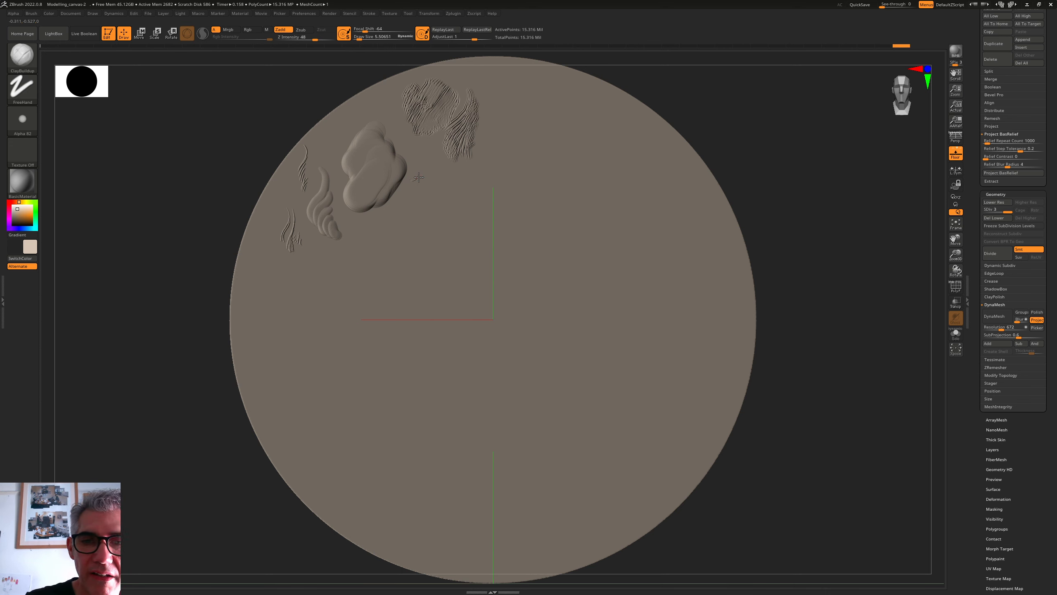
drag(437, 177, 446, 172)
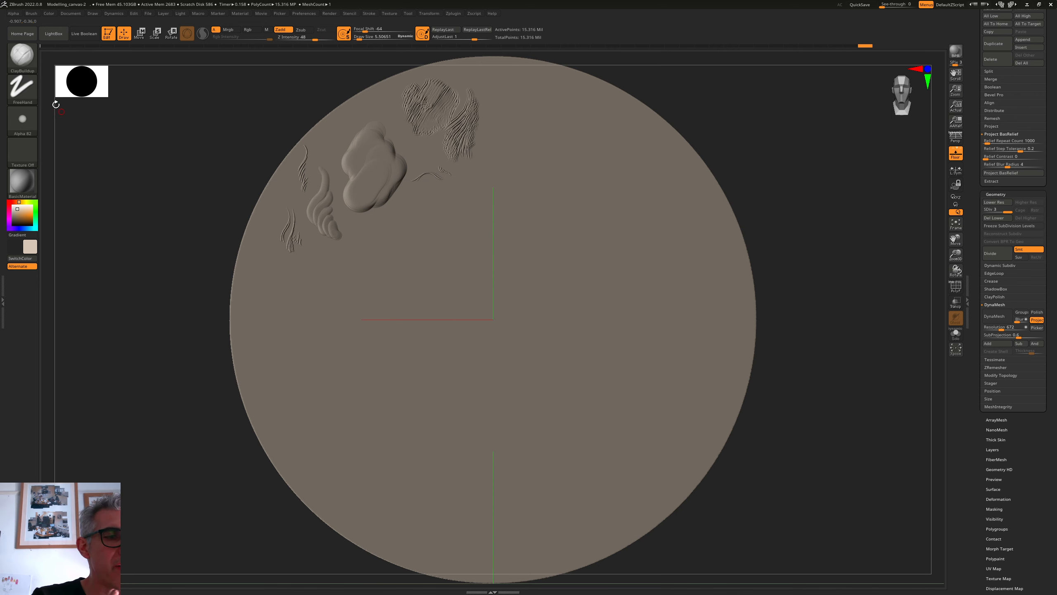
Sculpt two rough, layered patches along the disc's upper edge, beyond the striated patches, with the ClayTubesCon brush
click(22, 55)
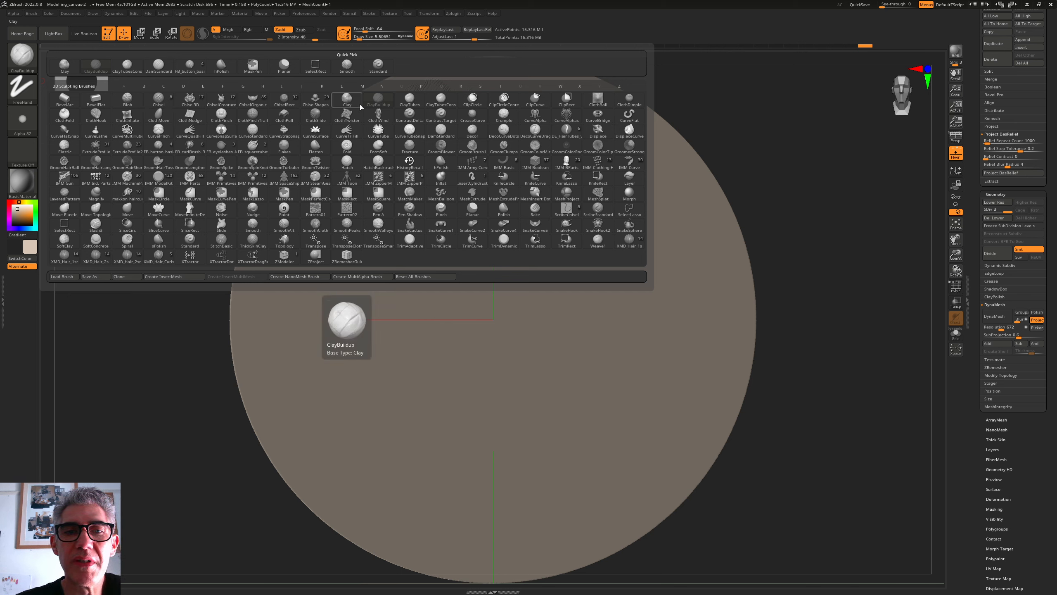
click(443, 107)
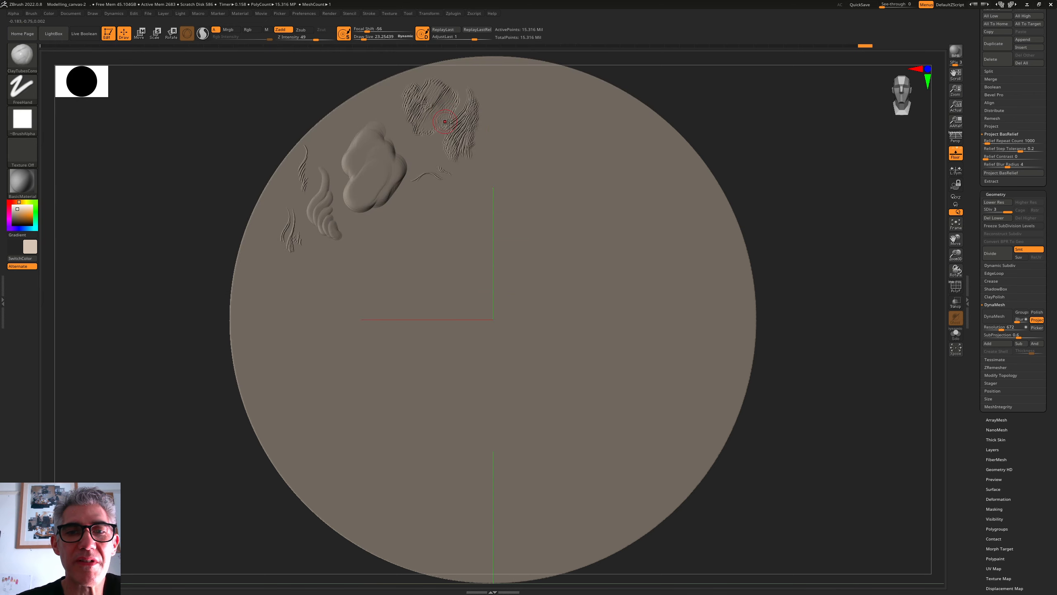
mouse_move(503, 94)
mouse_down()
mouse_move(499, 117)
mouse_move(509, 114)
mouse_move(523, 139)
mouse_move(529, 121)
mouse_move(517, 100)
mouse_move(527, 138)
mouse_move(510, 138)
mouse_move(499, 112)
mouse_move(509, 125)
mouse_move(491, 142)
mouse_move(499, 154)
mouse_move(517, 156)
mouse_move(559, 110)
mouse_up()
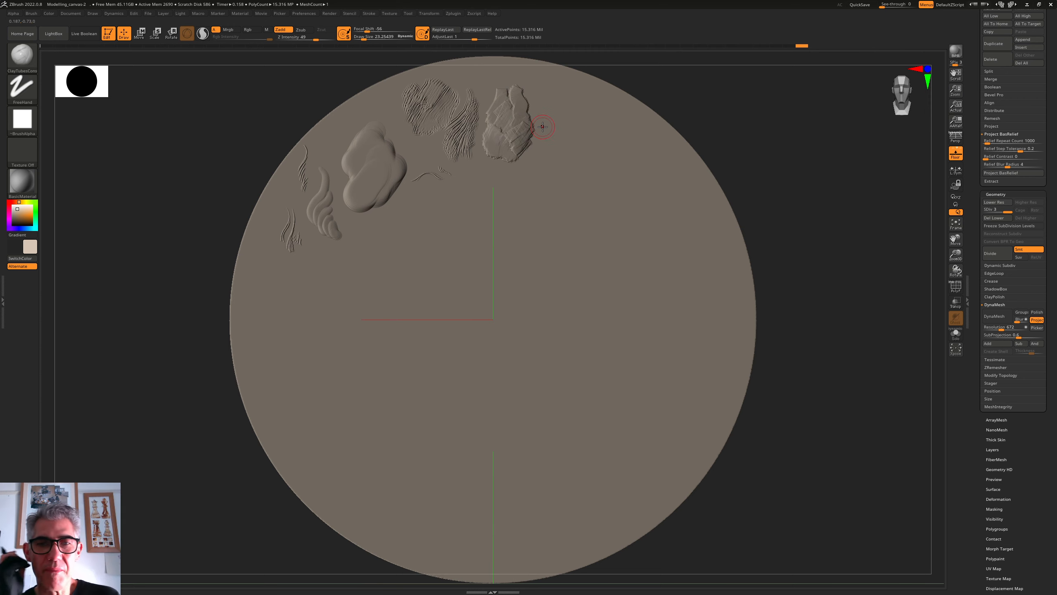
drag(526, 144, 534, 101)
drag(525, 151, 542, 150)
mouse_move(554, 90)
mouse_down()
mouse_move(575, 127)
mouse_move(579, 105)
mouse_move(591, 138)
mouse_move(604, 144)
mouse_move(610, 133)
mouse_up()
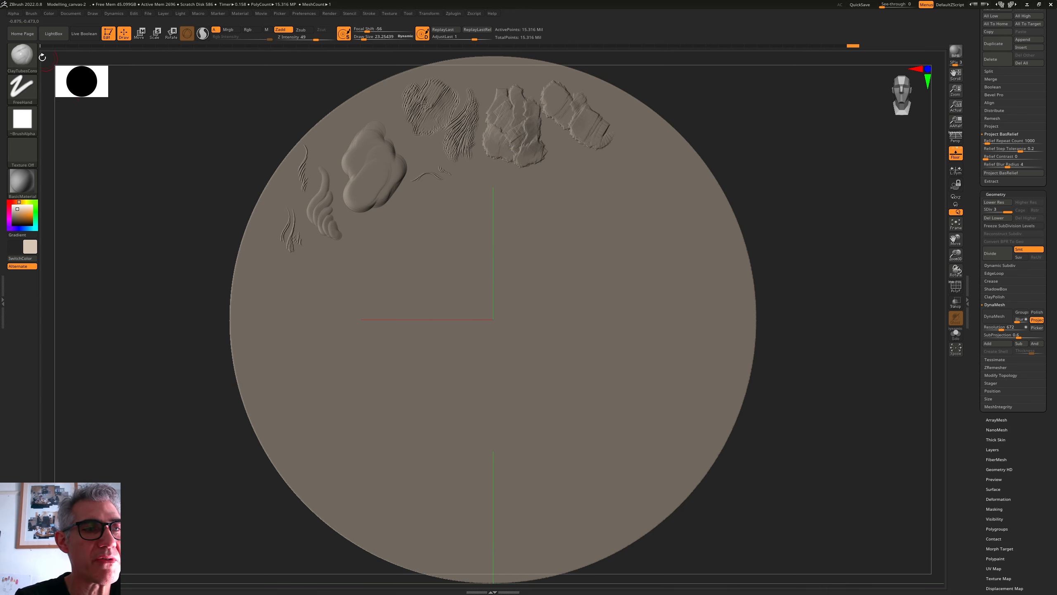
Pinch a long wavy crease along the disc's left edge and another across the rounded blob using ClothPinch at draw size about 25.5
click(22, 56)
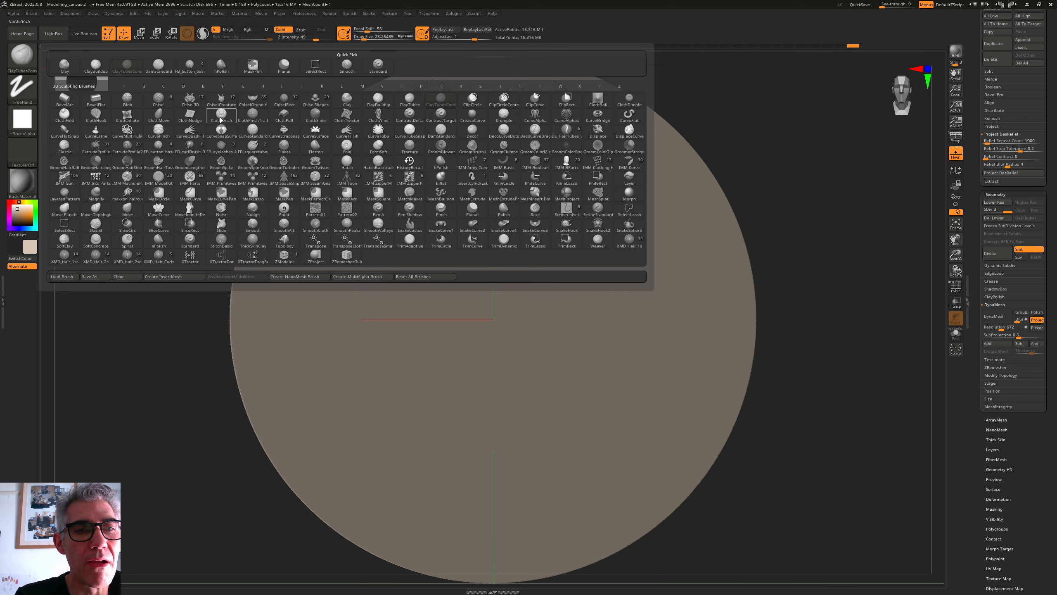
click(221, 117)
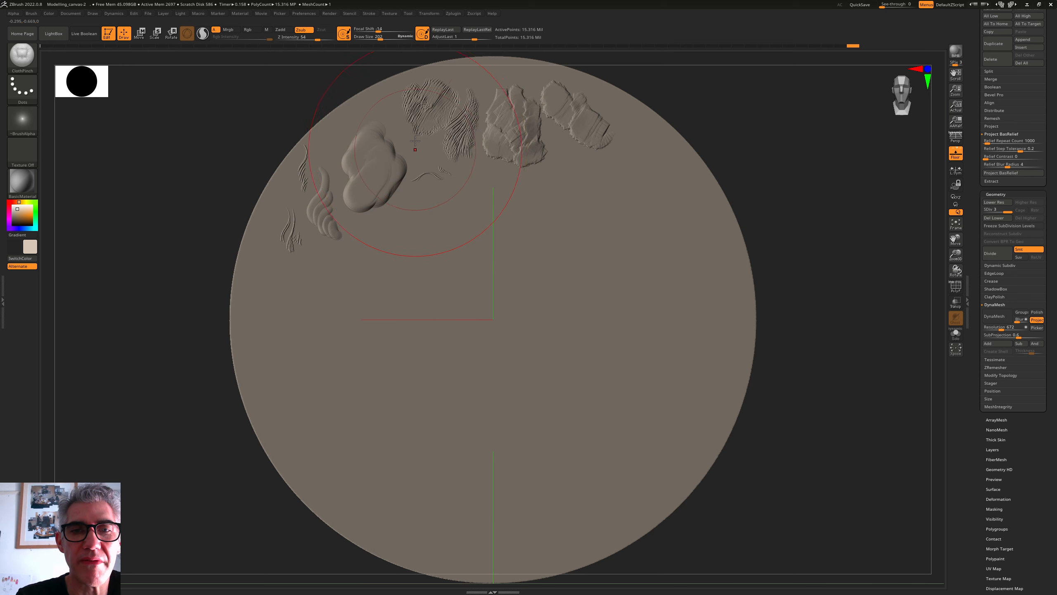
drag(380, 39, 368, 47)
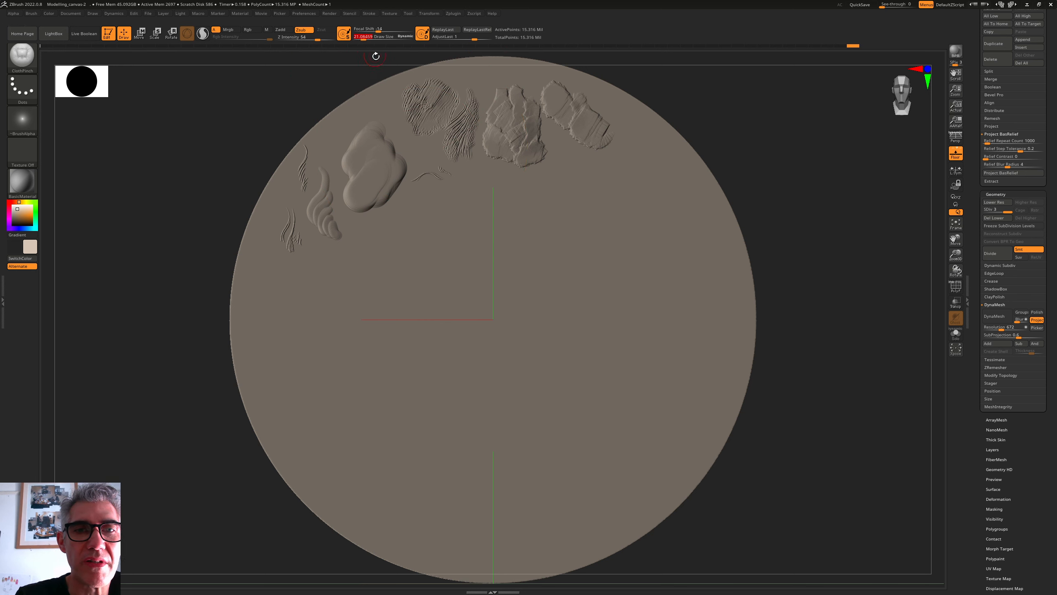
drag(367, 38, 364, 41)
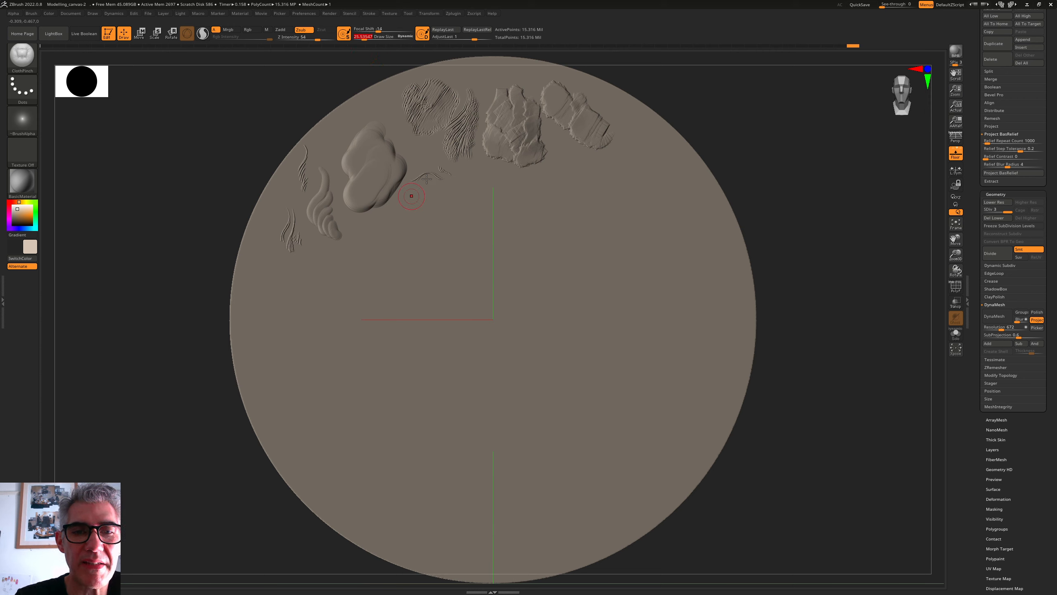
mouse_move(288, 200)
mouse_down()
mouse_move(272, 254)
mouse_move(285, 292)
mouse_move(274, 326)
mouse_up()
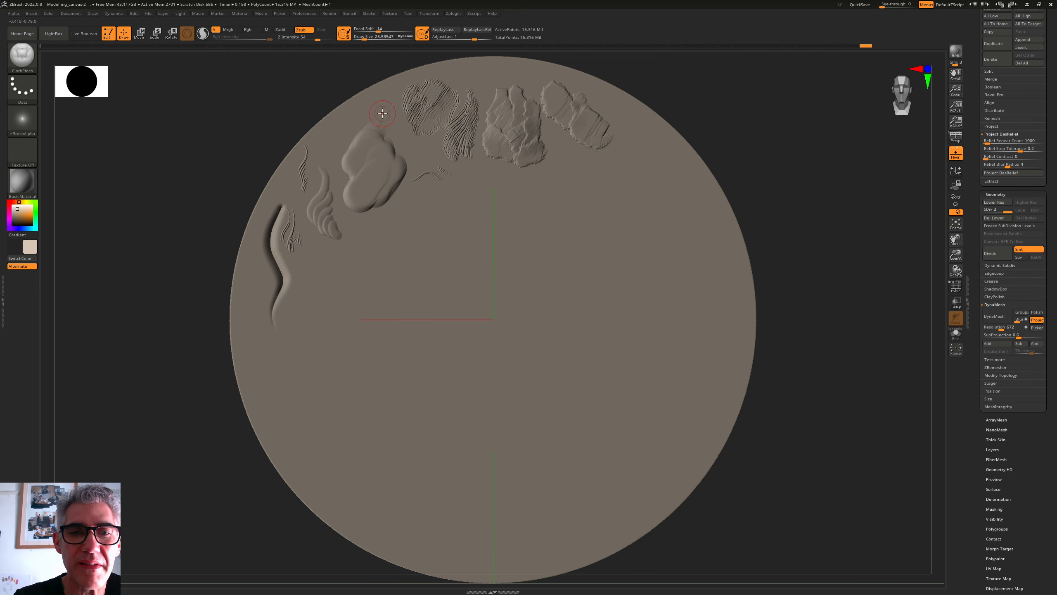
mouse_move(382, 113)
mouse_down()
mouse_move(402, 166)
mouse_move(381, 207)
mouse_up()
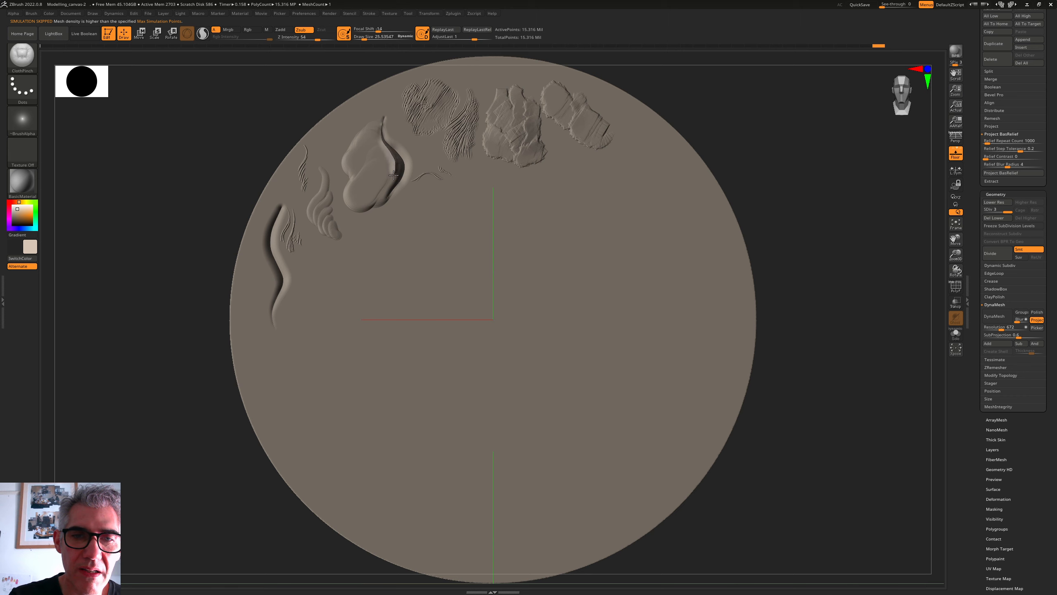
Enable LazyMouse for ClothPinch with lower Z Intensity and draw size about 21, and pinch curved creases above the wavy ridges and below the striated patches
mouse_move(320, 40)
mouse_down()
mouse_move(306, 41)
mouse_move(363, 40)
mouse_up()
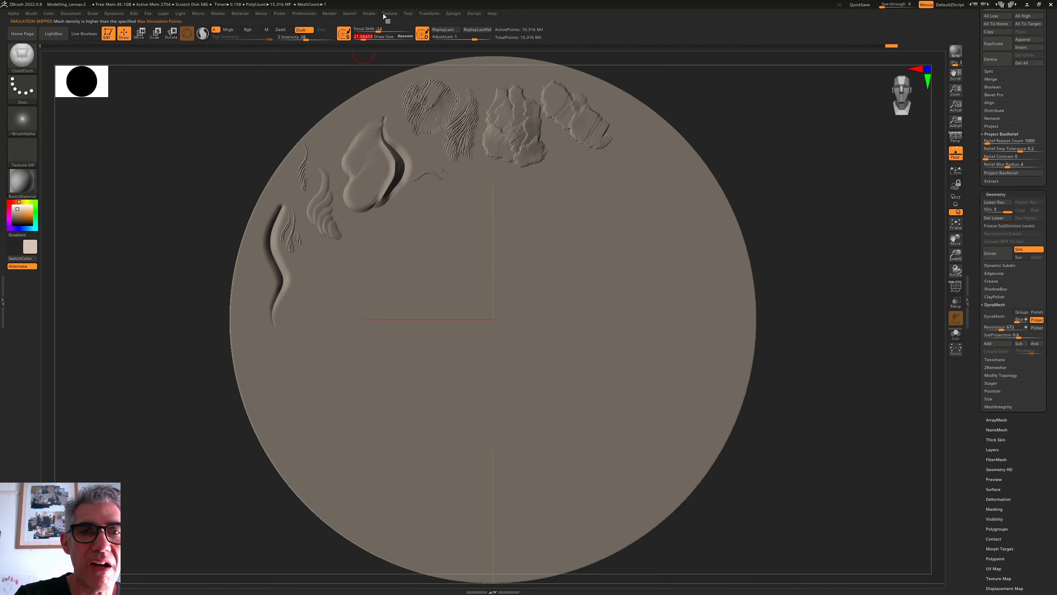
click(369, 13)
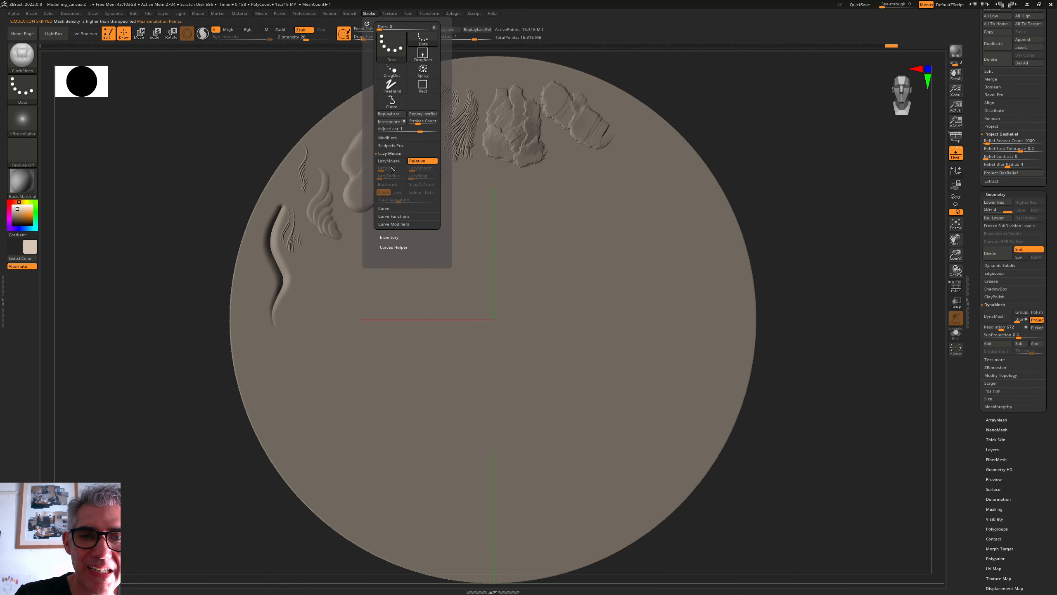
click(392, 160)
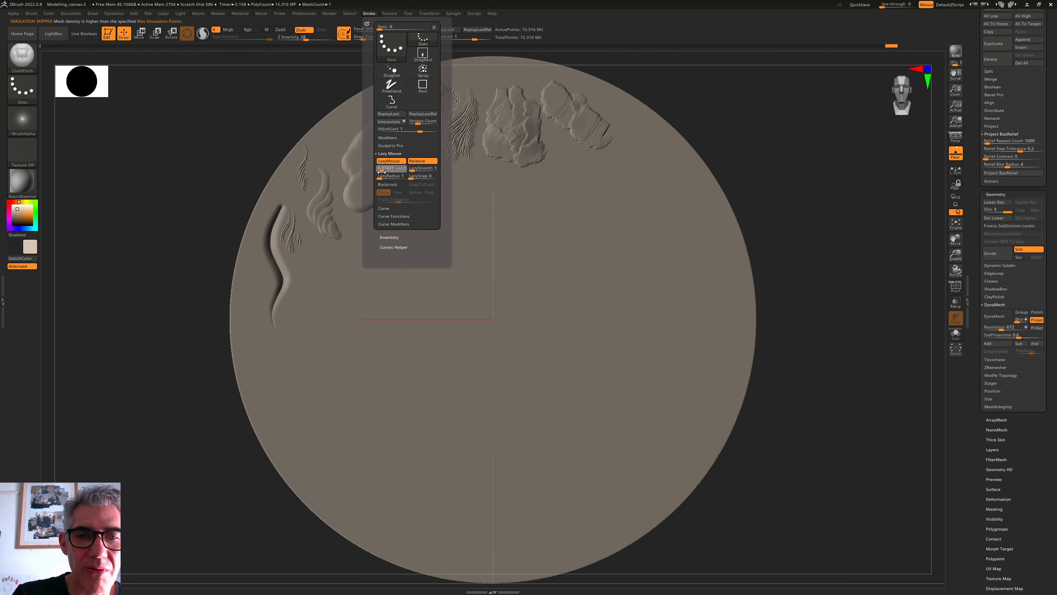
drag(379, 177, 380, 179)
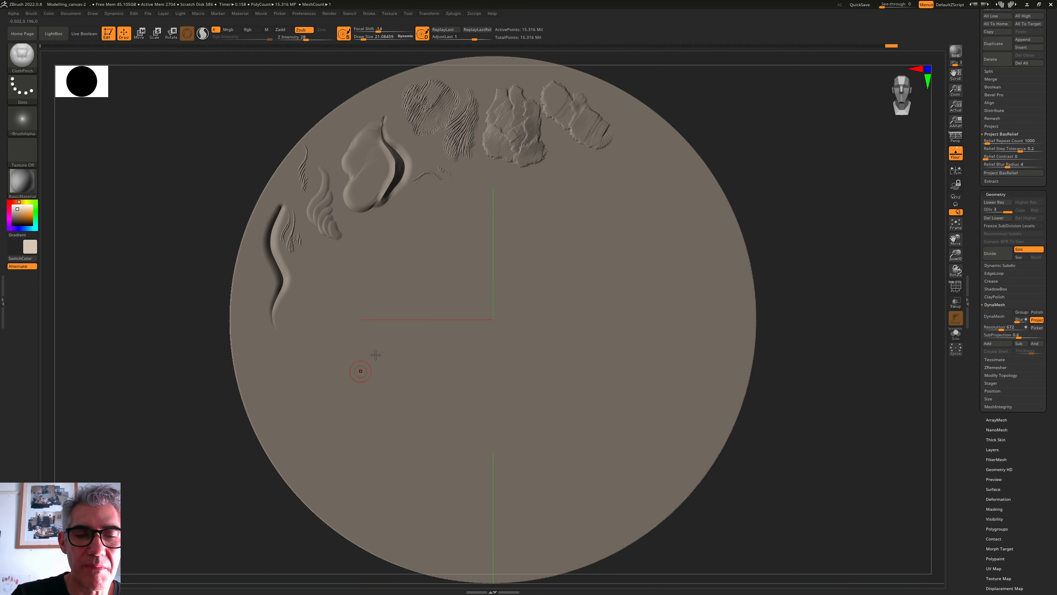
click(333, 167)
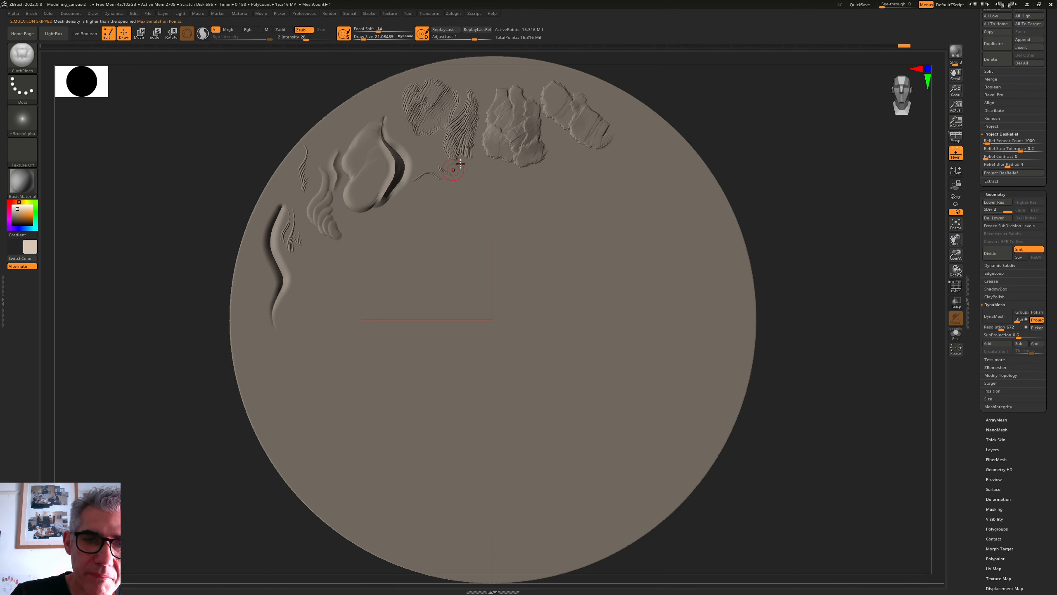
drag(476, 162, 474, 176)
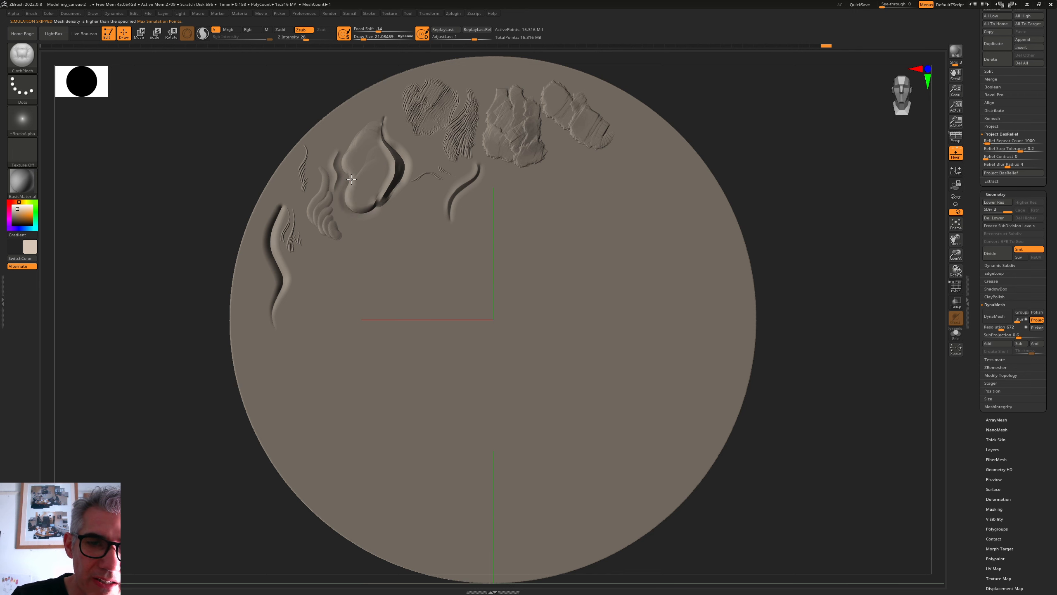
click(27, 56)
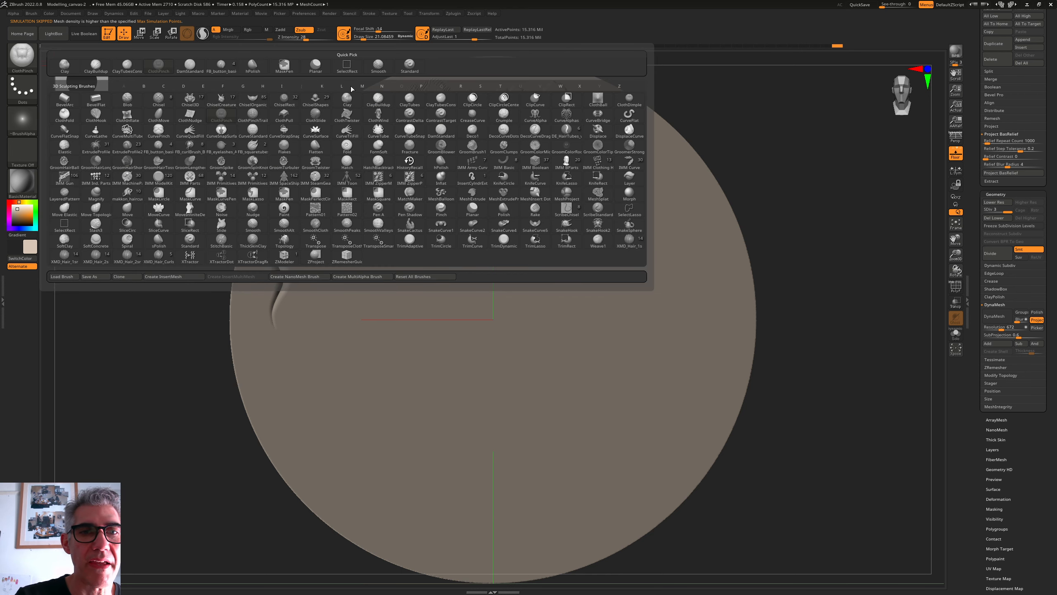
click(318, 66)
drag(363, 38, 360, 38)
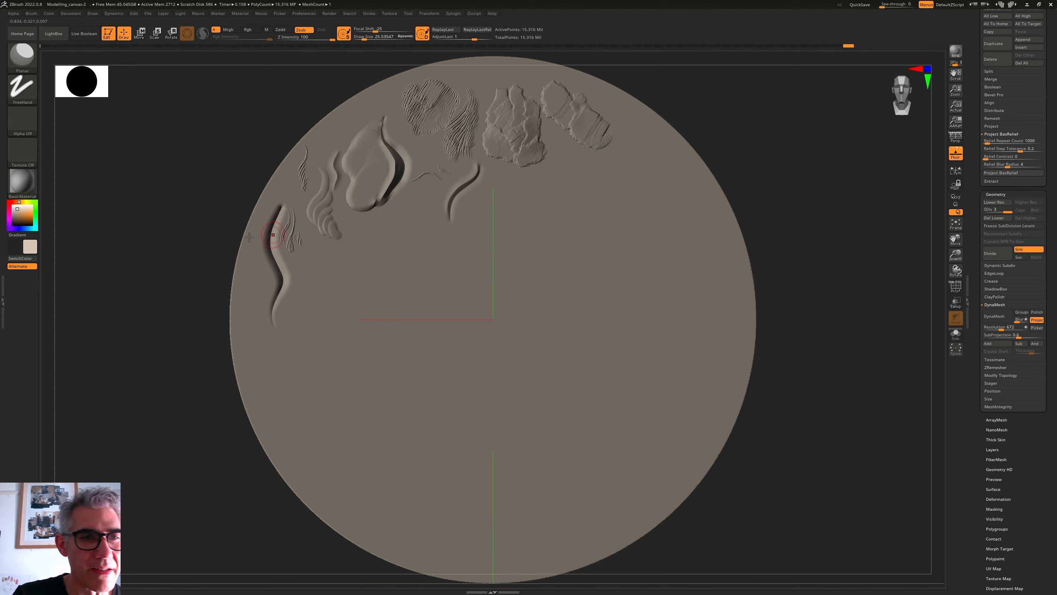
Build up a small clay patch below the rounded blob with the ClayTubesCon brush
click(30, 54)
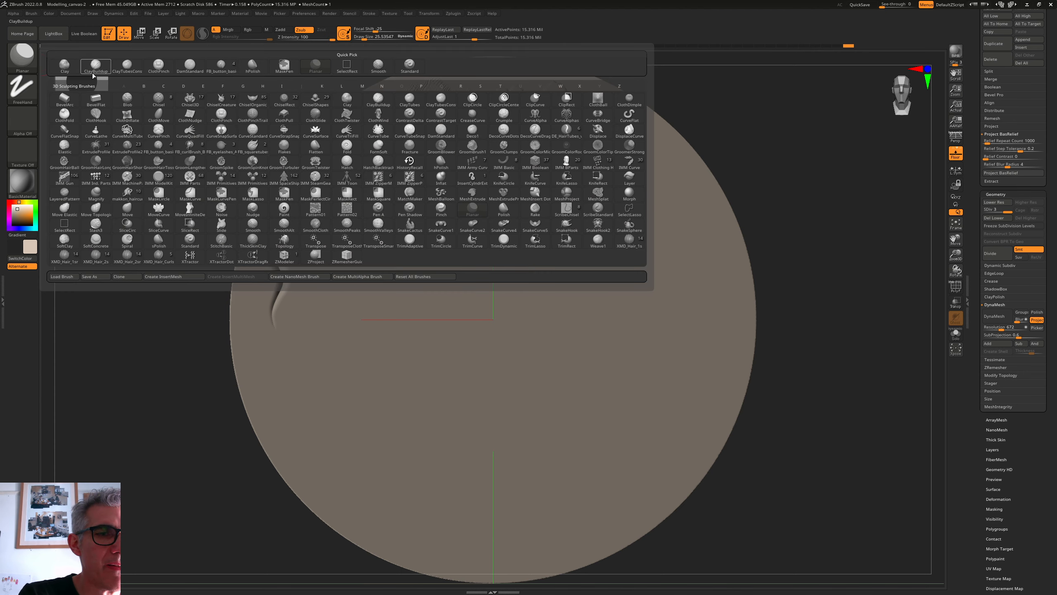
click(126, 70)
mouse_move(401, 261)
mouse_down()
mouse_move(378, 275)
mouse_move(393, 240)
mouse_move(410, 280)
mouse_move(396, 242)
mouse_move(398, 287)
mouse_move(403, 243)
mouse_move(419, 266)
mouse_move(404, 285)
mouse_up()
Pinch a closed, roughly circular crease around the area below the rounded blob with the ClothPinch brush
key(b)
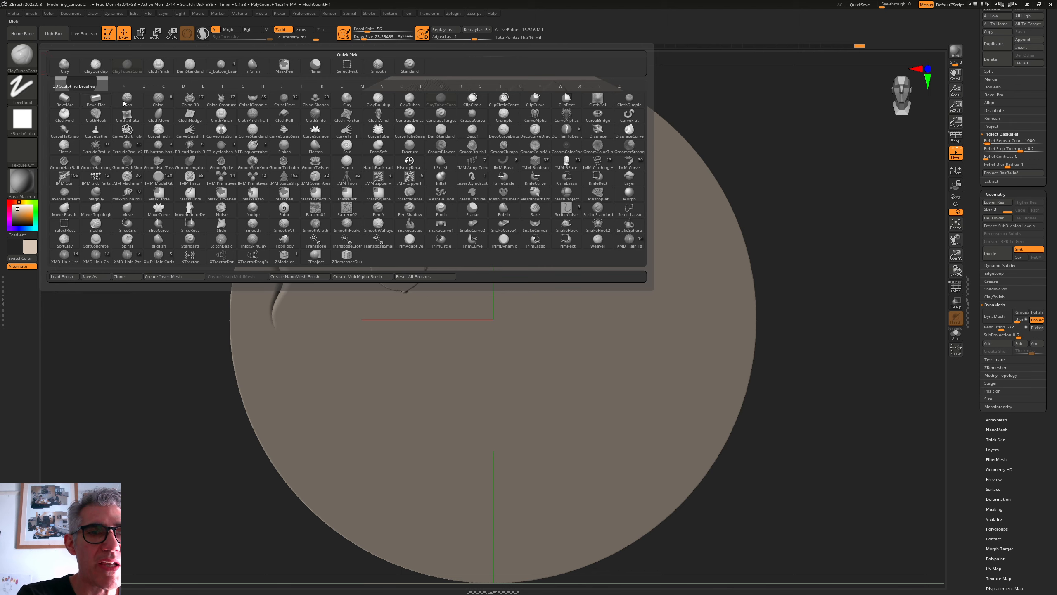
click(158, 66)
click(383, 238)
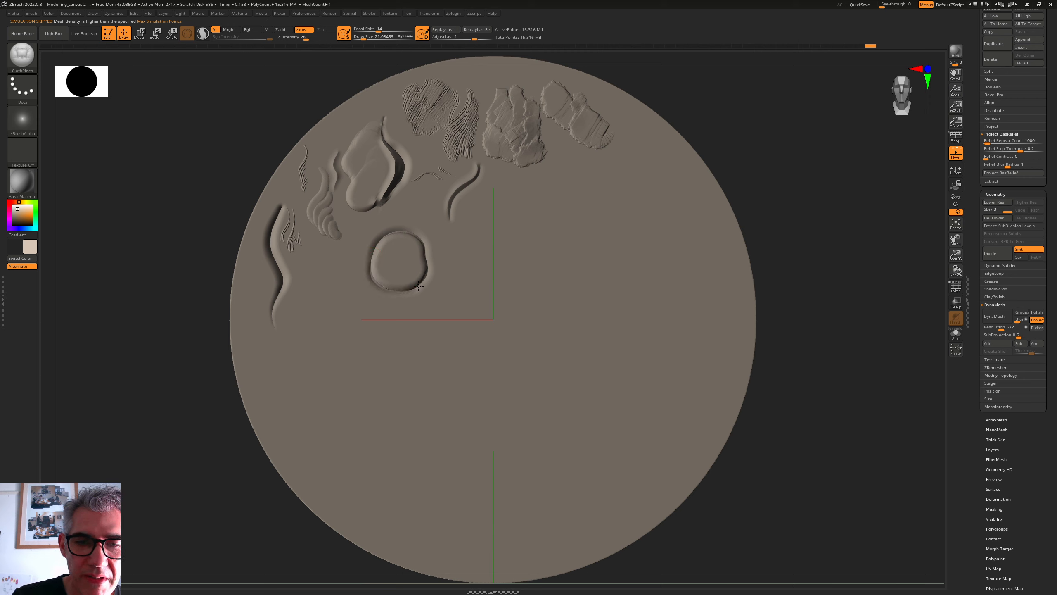
mouse_move(426, 254)
mouse_down()
mouse_move(412, 234)
mouse_move(387, 232)
mouse_move(371, 267)
mouse_move(385, 238)
mouse_up()
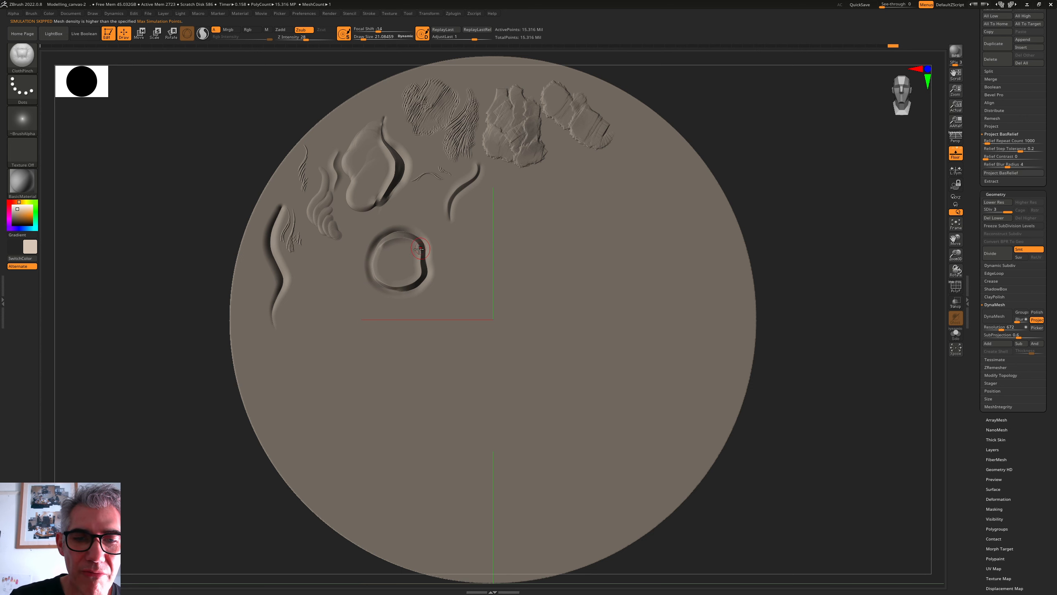
Flatten the raised rim around the outside of the circular crease with the Planar brush
click(29, 56)
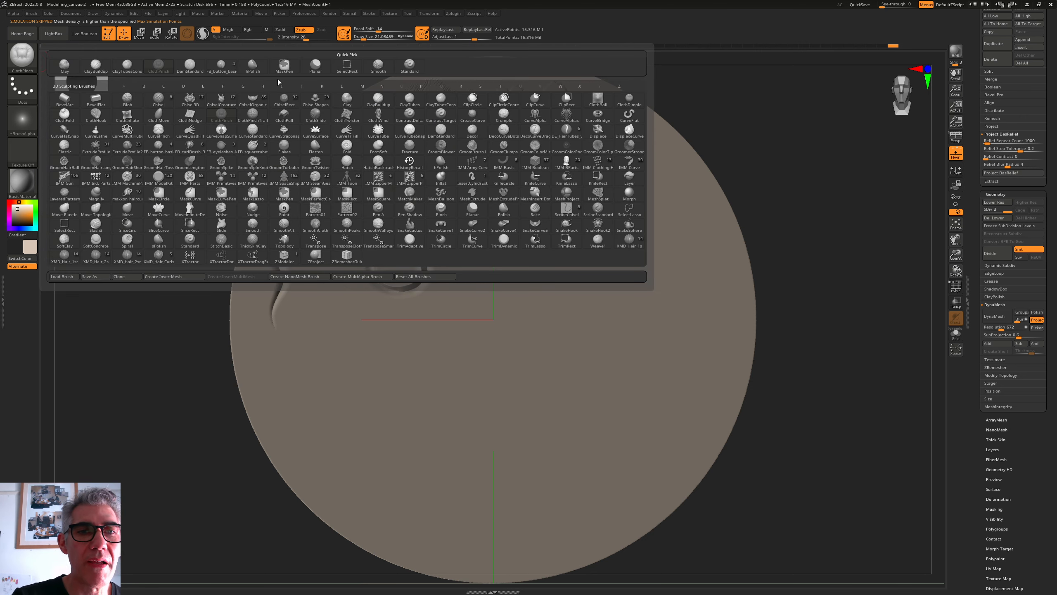
click(316, 65)
mouse_move(437, 264)
mouse_down()
mouse_move(416, 236)
mouse_move(371, 250)
mouse_move(377, 287)
mouse_move(412, 303)
mouse_up()
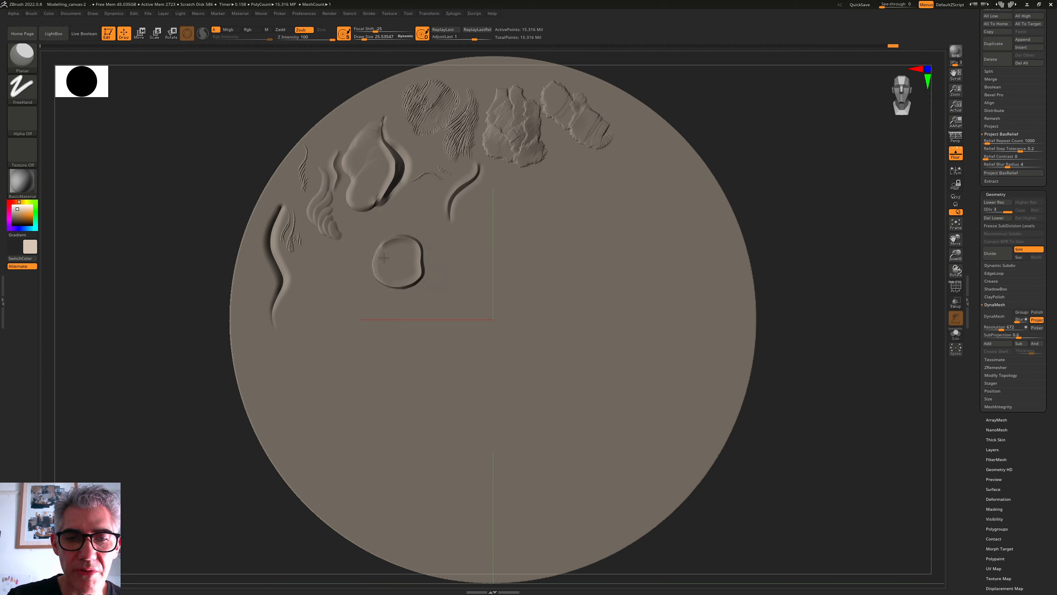
drag(783, 242, 796, 186)
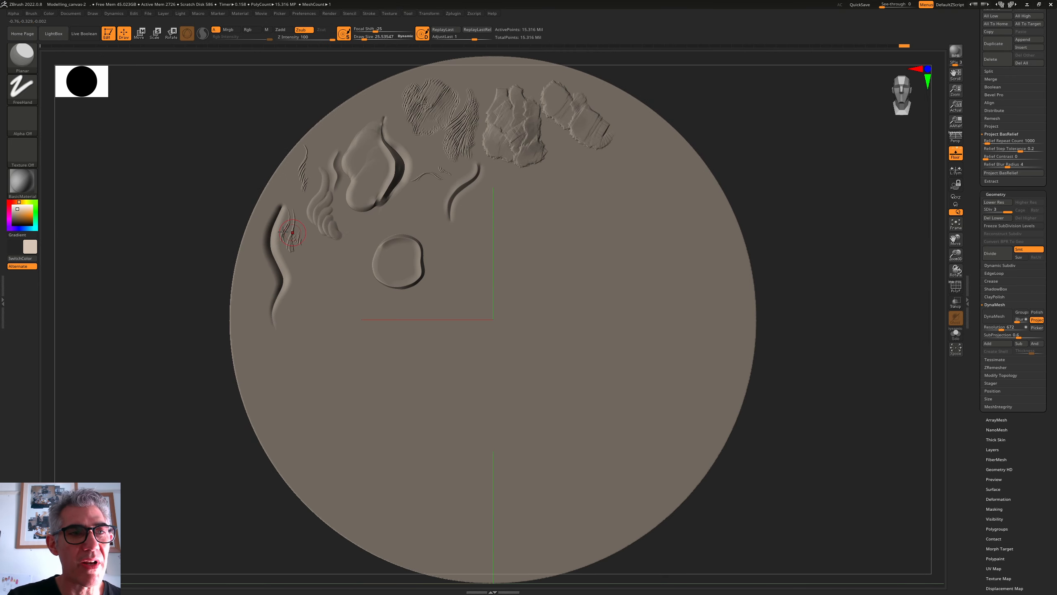
Carve two wavy, nearly parallel creases below the first layered patch with the DamStandard brush
click(24, 57)
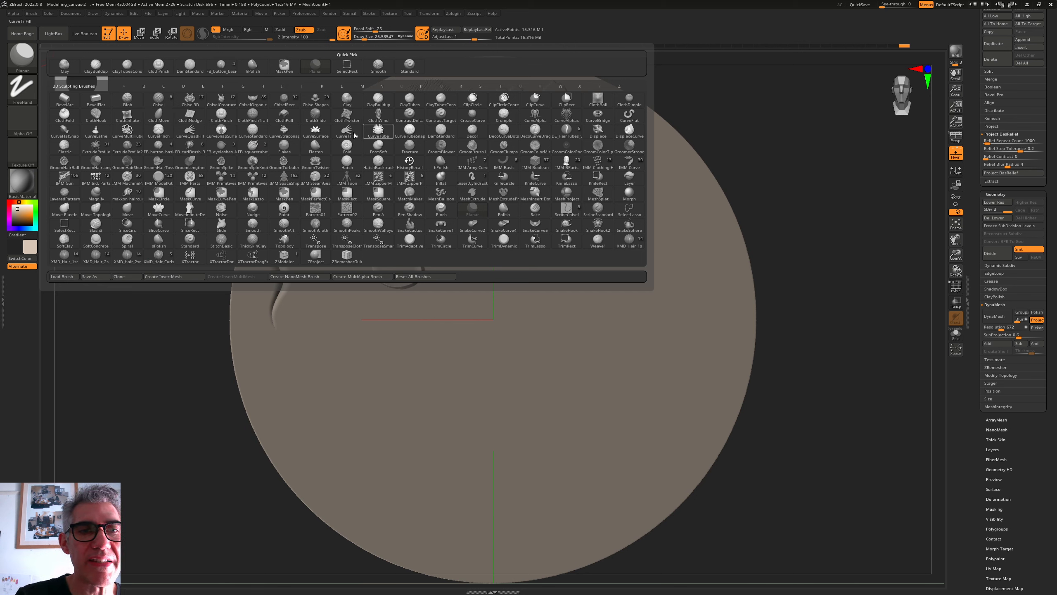
click(190, 64)
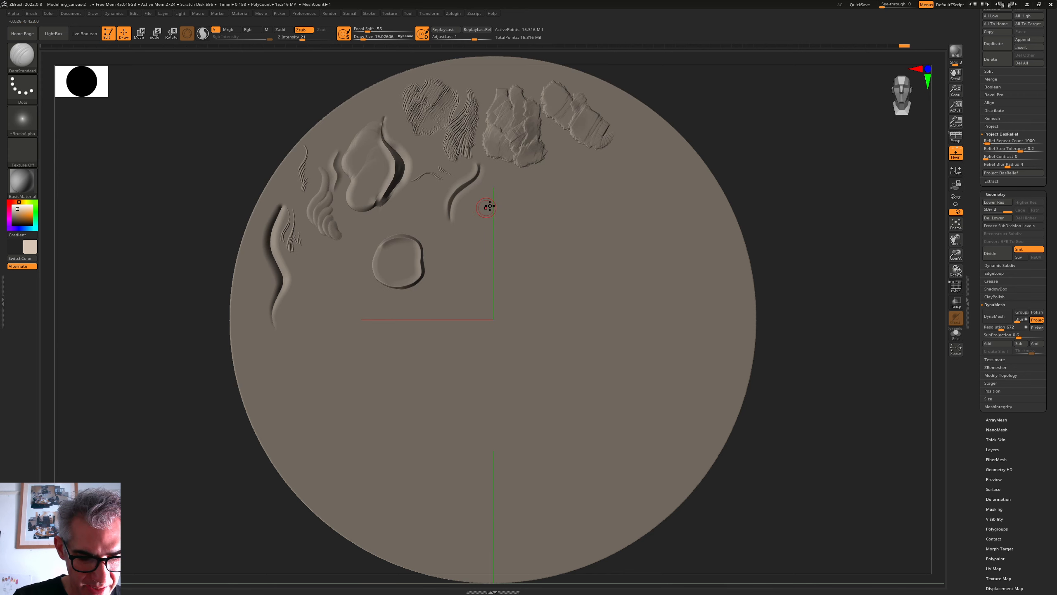
drag(491, 192, 472, 260)
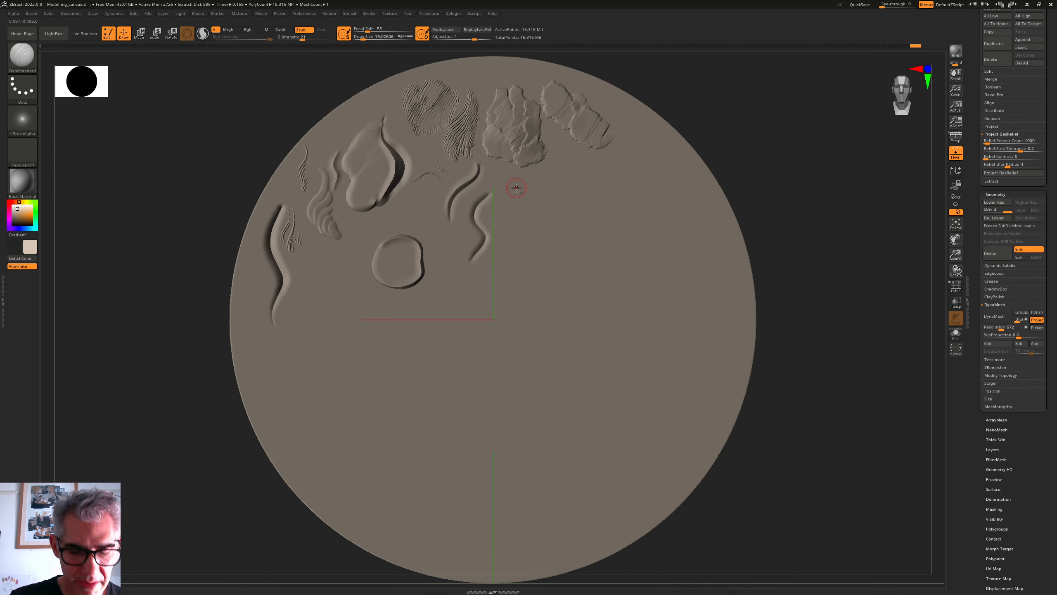
mouse_move(517, 188)
mouse_down()
mouse_move(492, 200)
mouse_move(479, 256)
mouse_up()
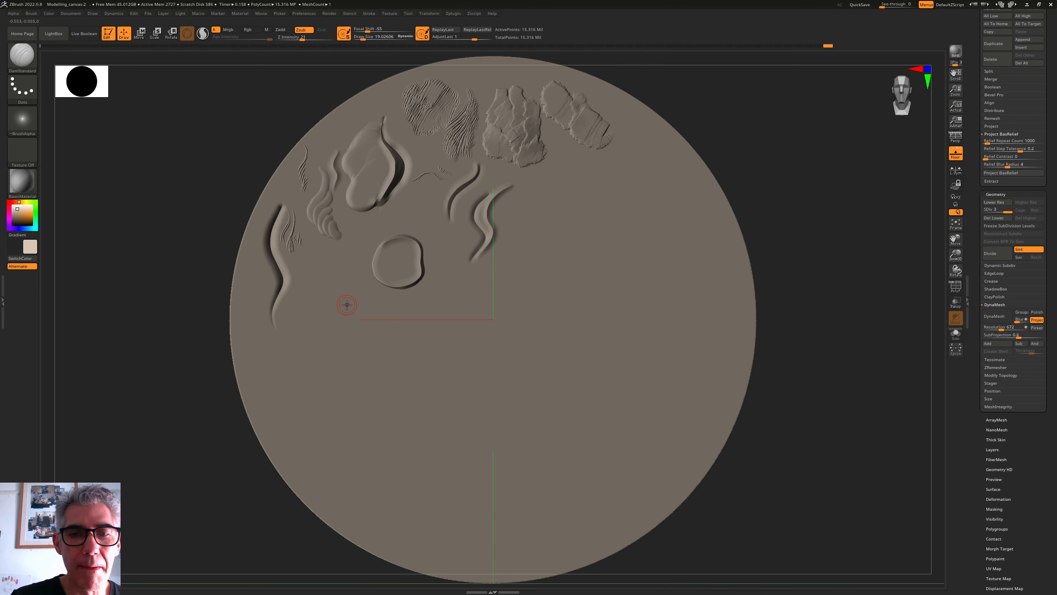
Switch back to ClothPinch, hide the floor grid and pinch along the inside of the rounded blob
key(b)
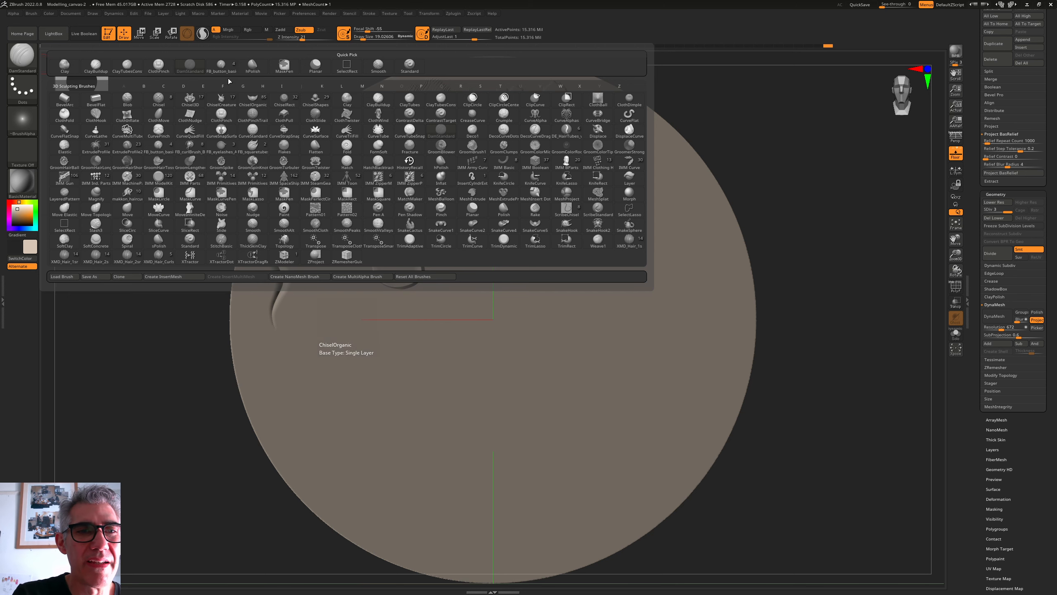
click(162, 68)
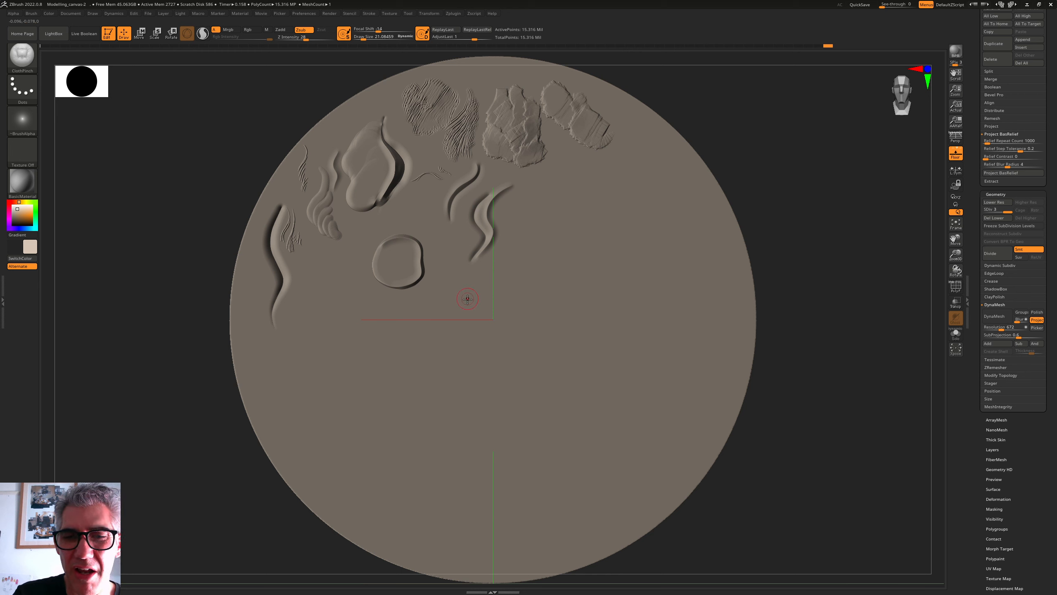
click(956, 154)
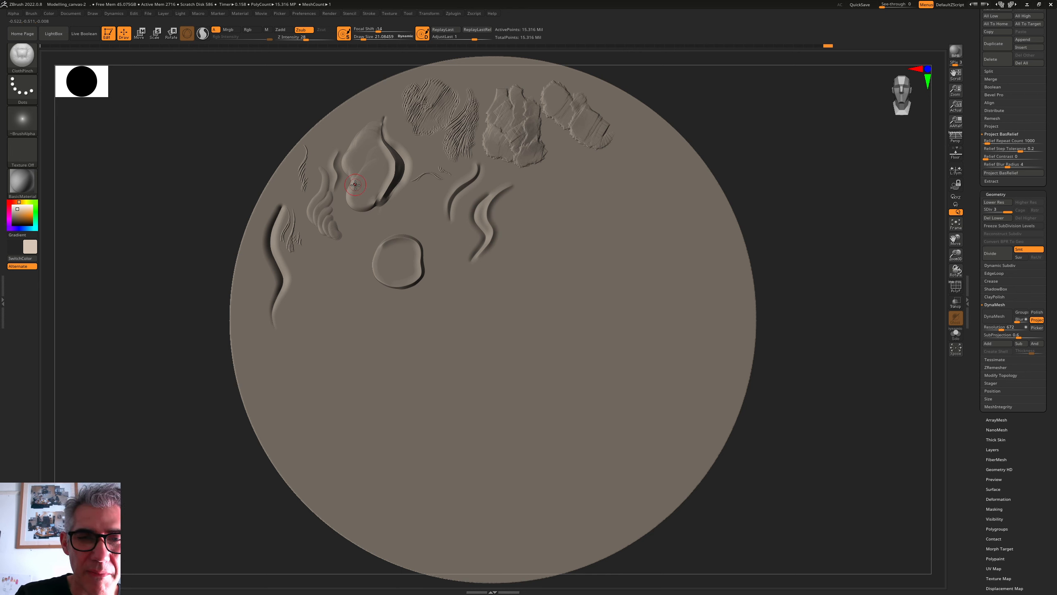
mouse_move(376, 155)
mouse_down()
mouse_move(351, 189)
mouse_move(377, 203)
mouse_up()
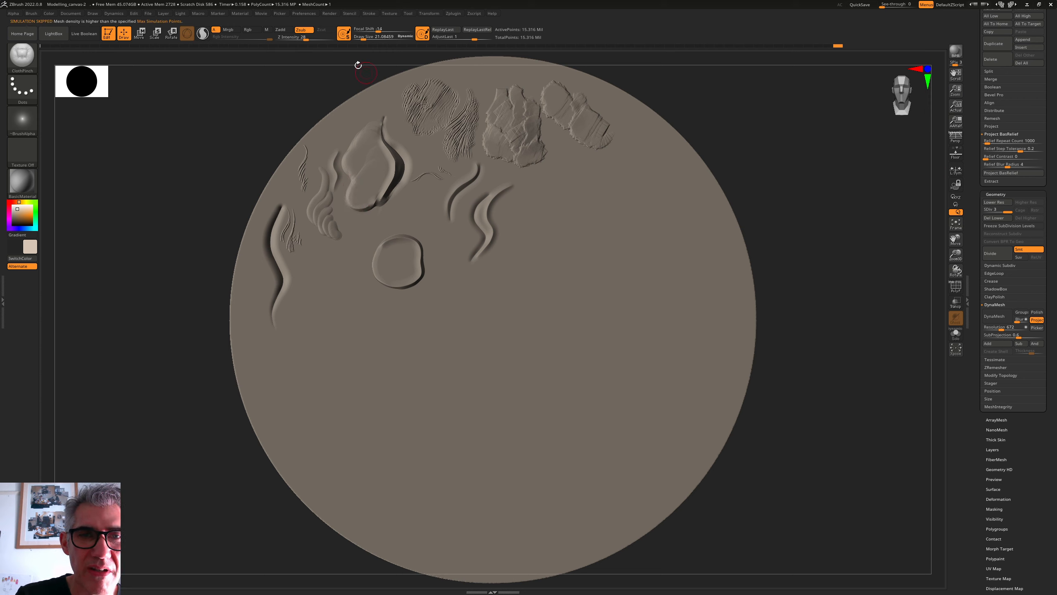
Reduce ClothPinch to draw size about 15.2 with focal shift -64, and pinch a finer crease along the rounded blob's edge
click(303, 39)
click(364, 39)
drag(364, 38, 362, 39)
click(365, 31)
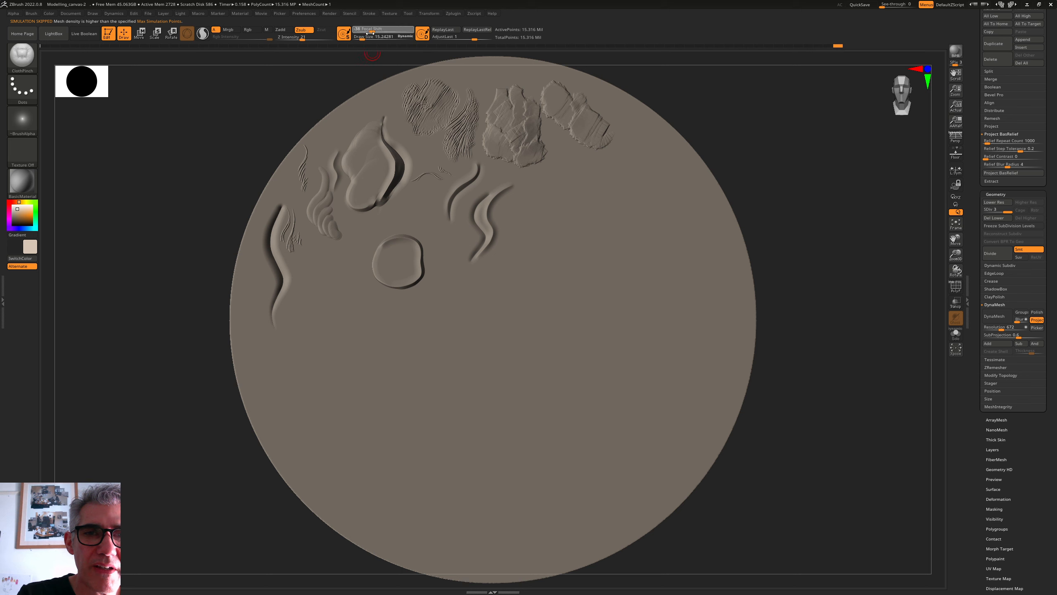
drag(349, 155, 351, 208)
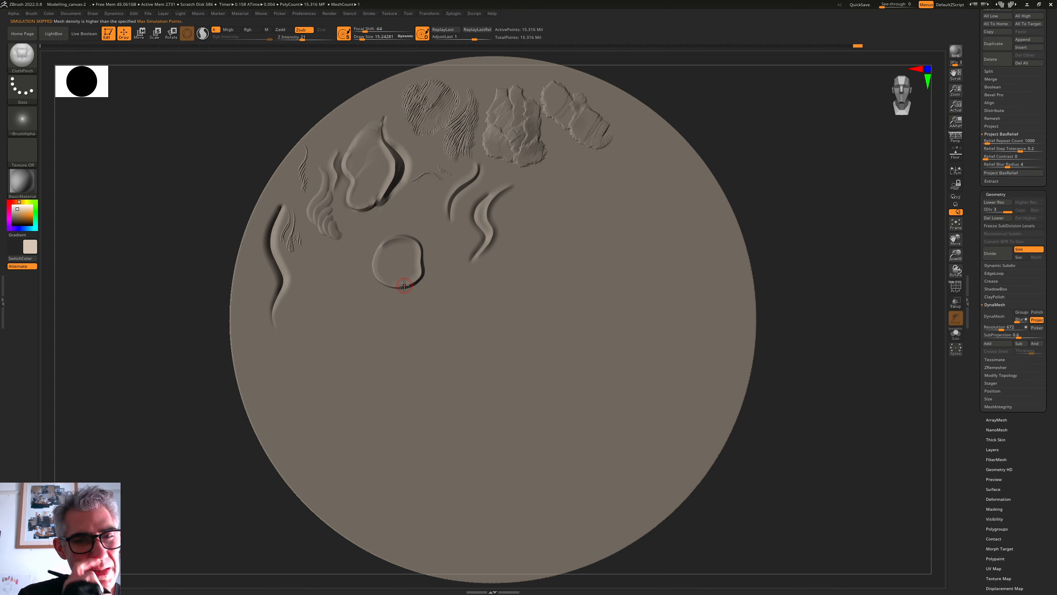
Examine the previews of the curve, insert-mesh, extrude and flattening brushes in the brush library
click(24, 56)
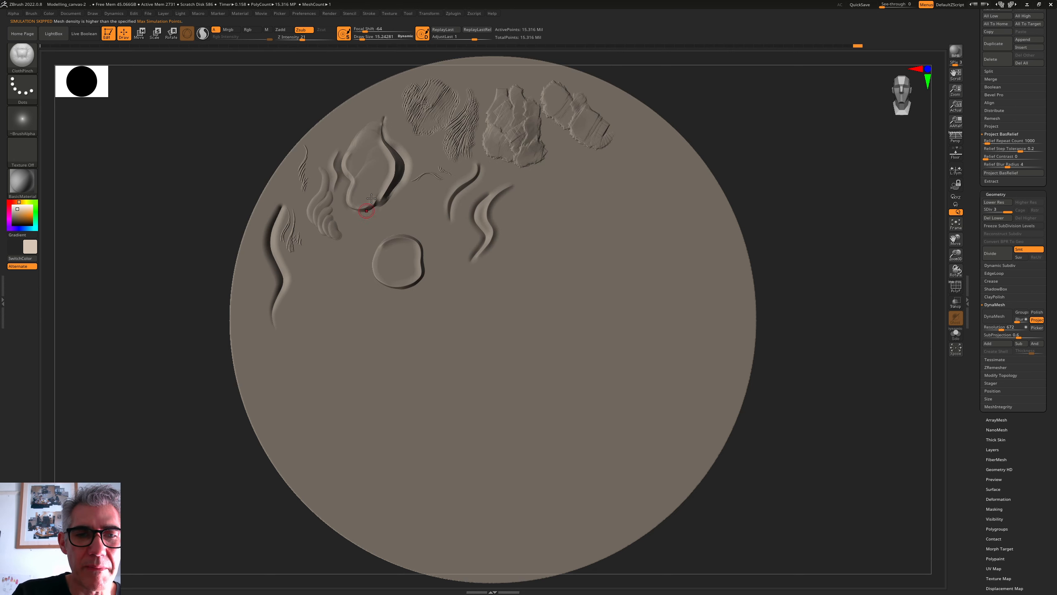
click(24, 57)
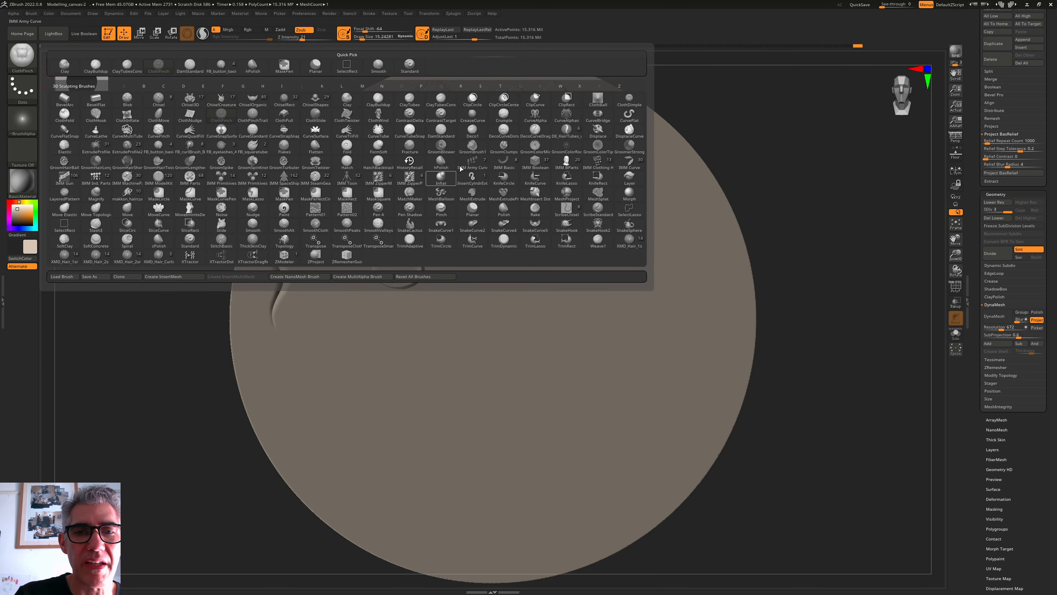
mouse_move(432, 205)
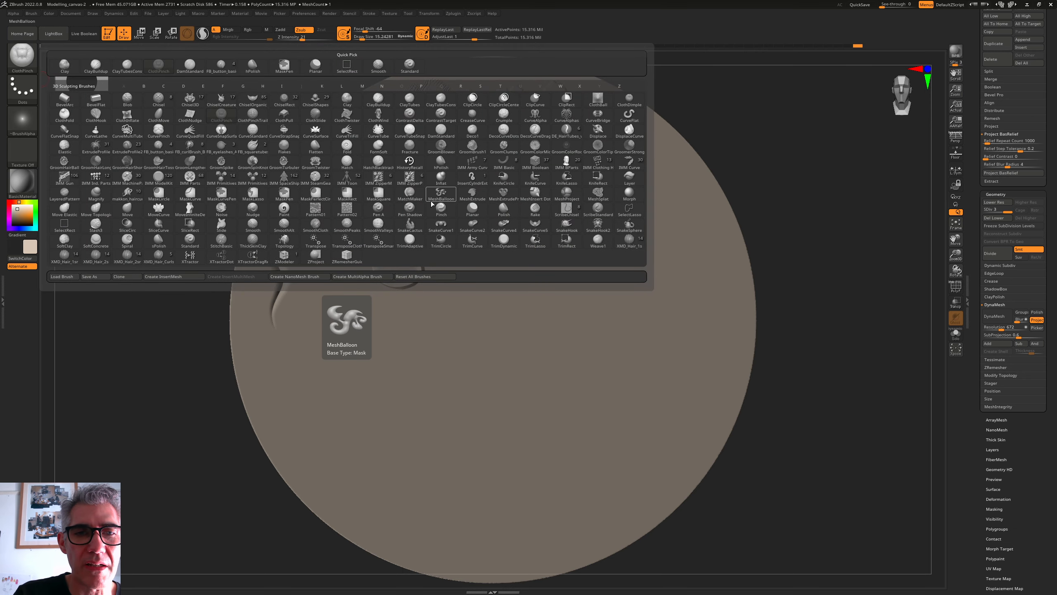
mouse_move(353, 136)
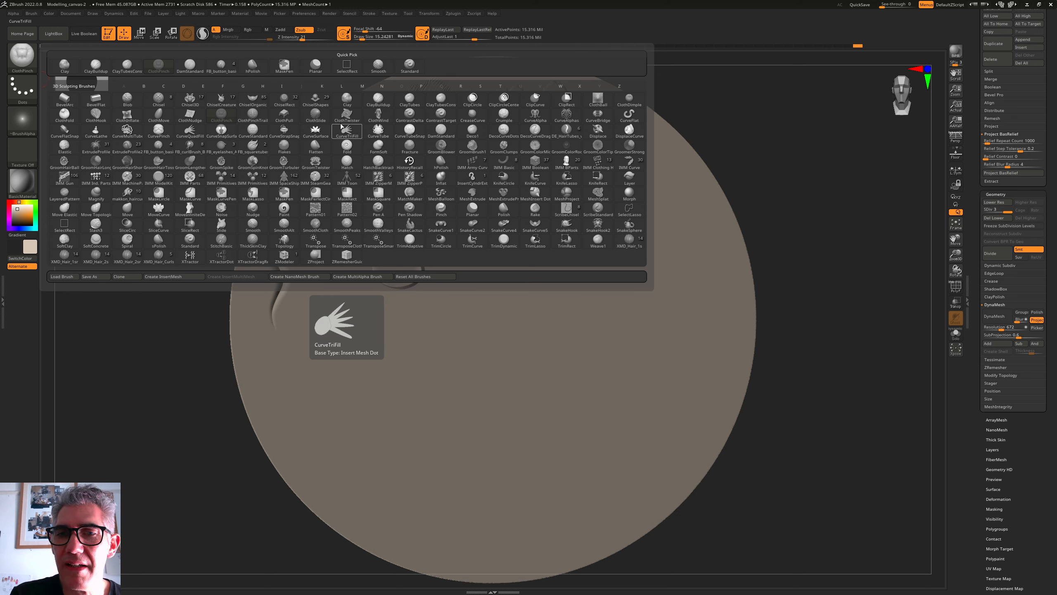
mouse_move(542, 136)
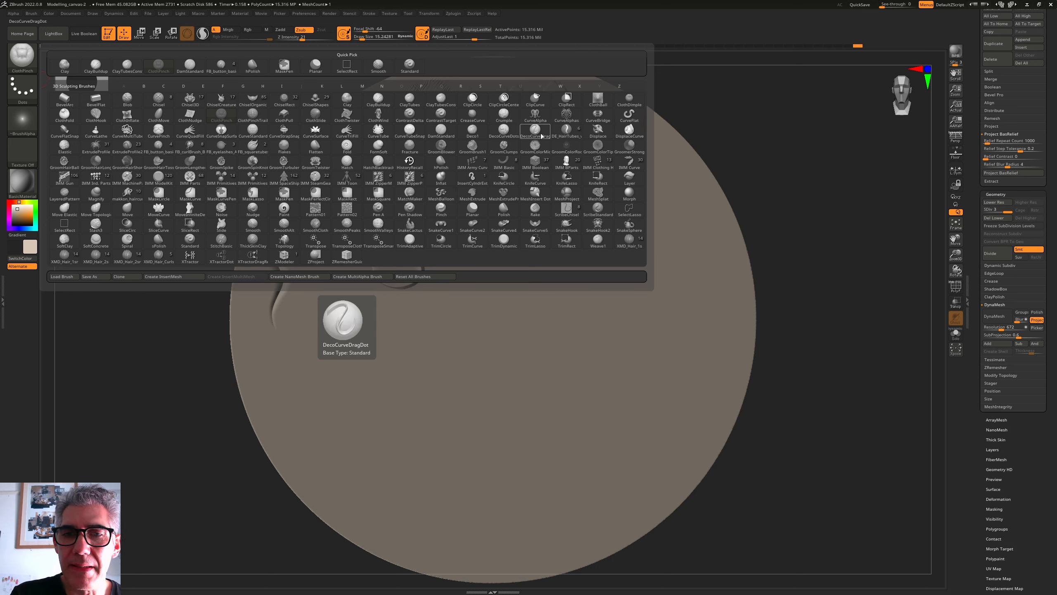
mouse_move(407, 137)
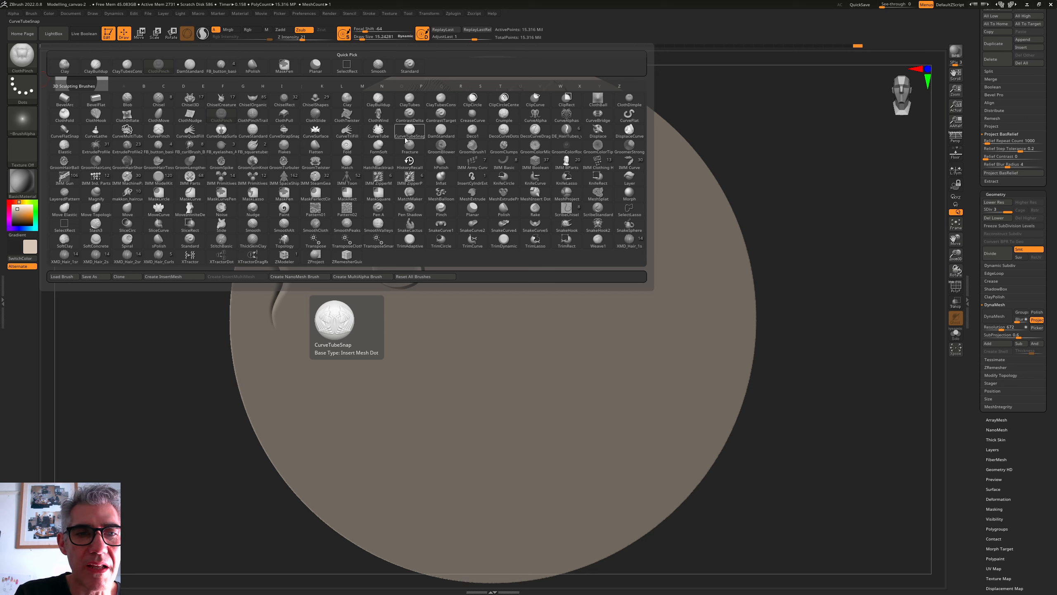
mouse_move(188, 143)
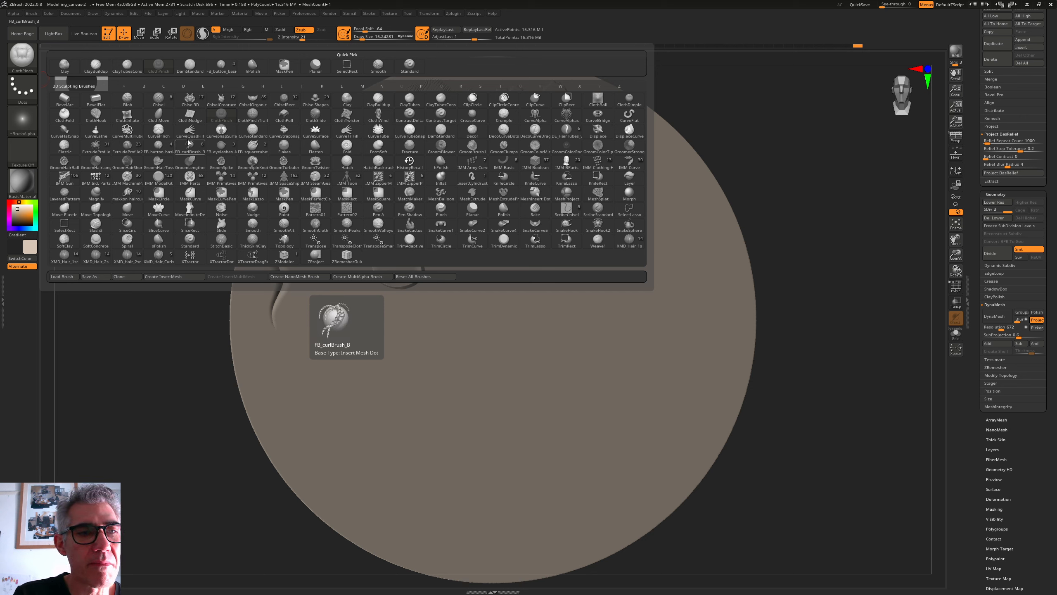
mouse_move(134, 155)
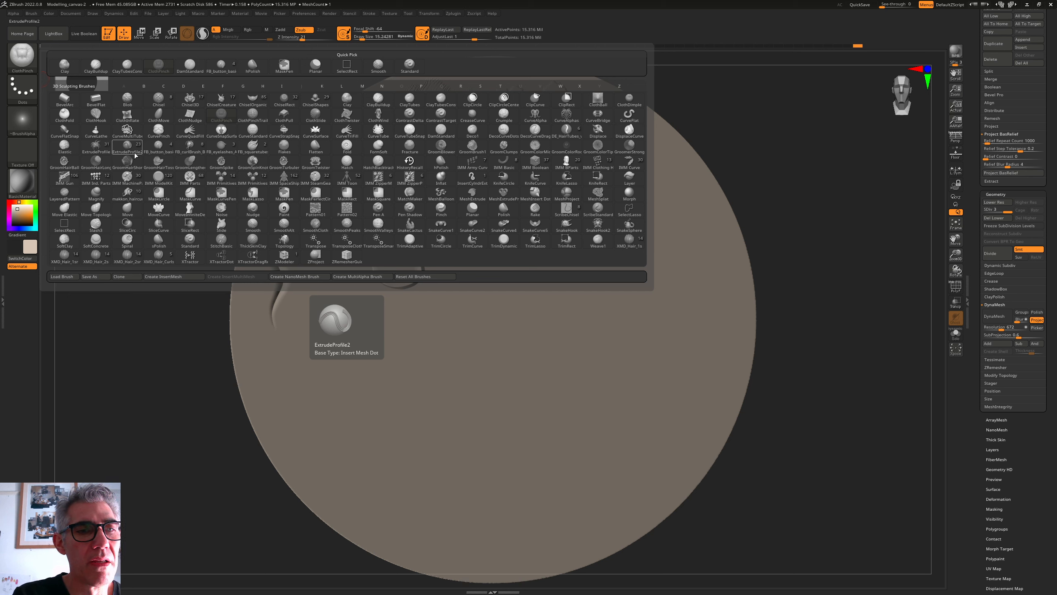
mouse_move(319, 153)
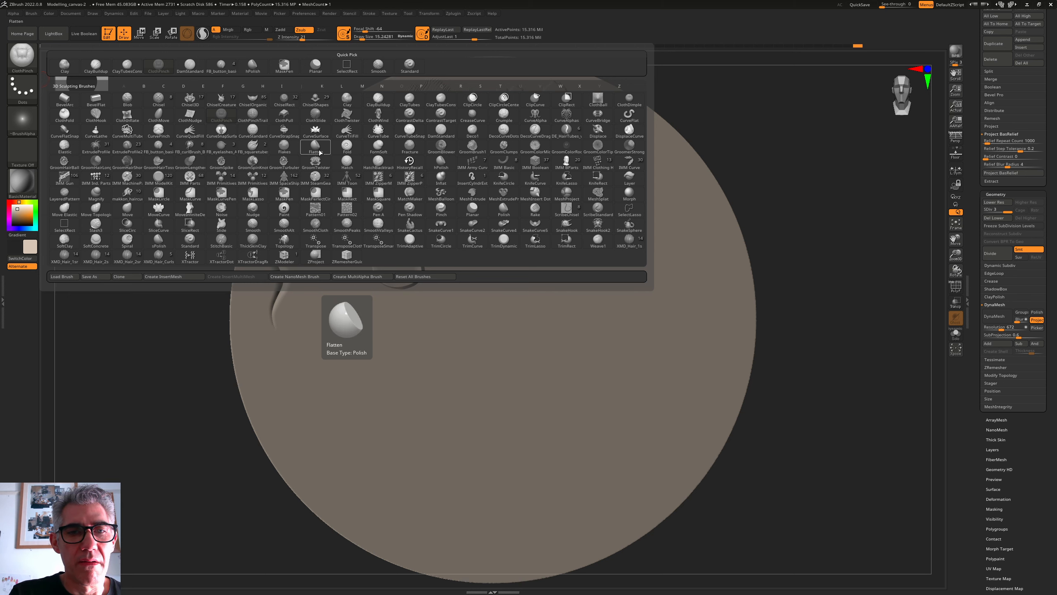
Polish a spot on the first layered patch with the hPolish brush and raise its draw size to about 47.8
click(443, 164)
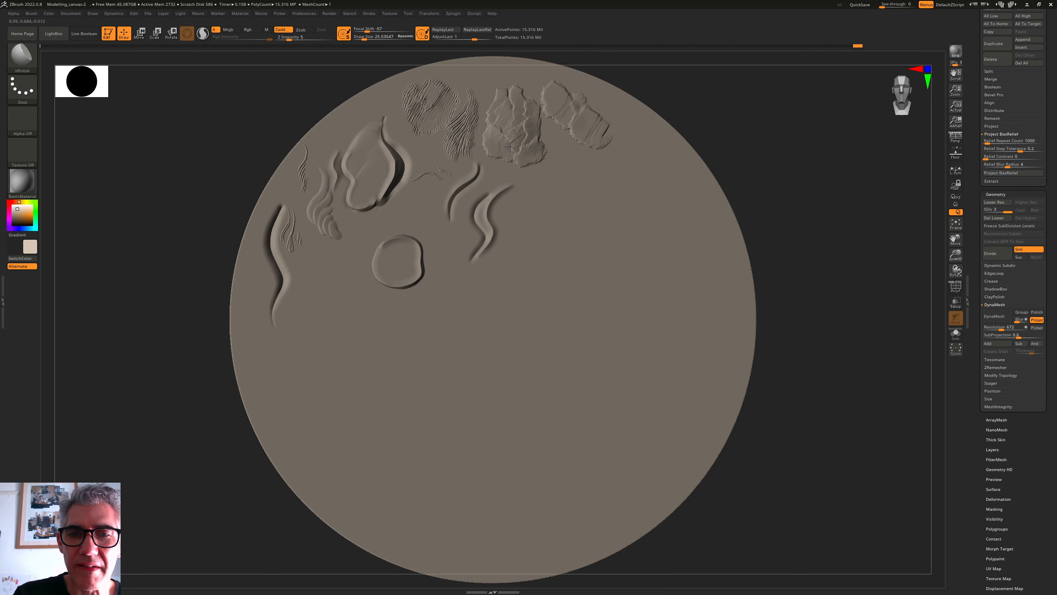
drag(509, 131, 505, 128)
drag(364, 38, 368, 38)
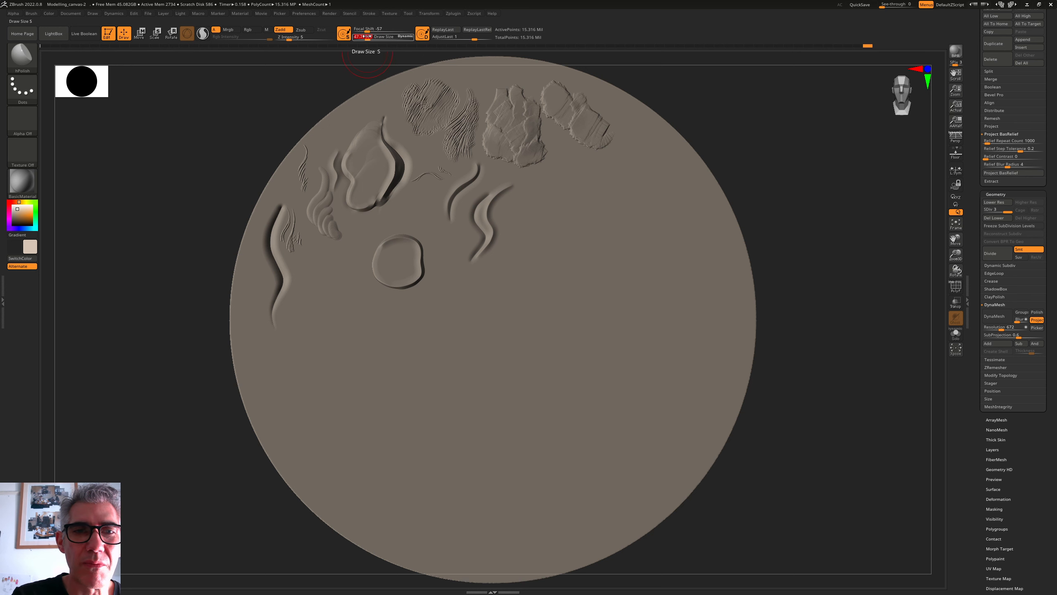
Flatten the centre of the first layered patch and the top of the rounded blob with the Flatten brush
click(24, 57)
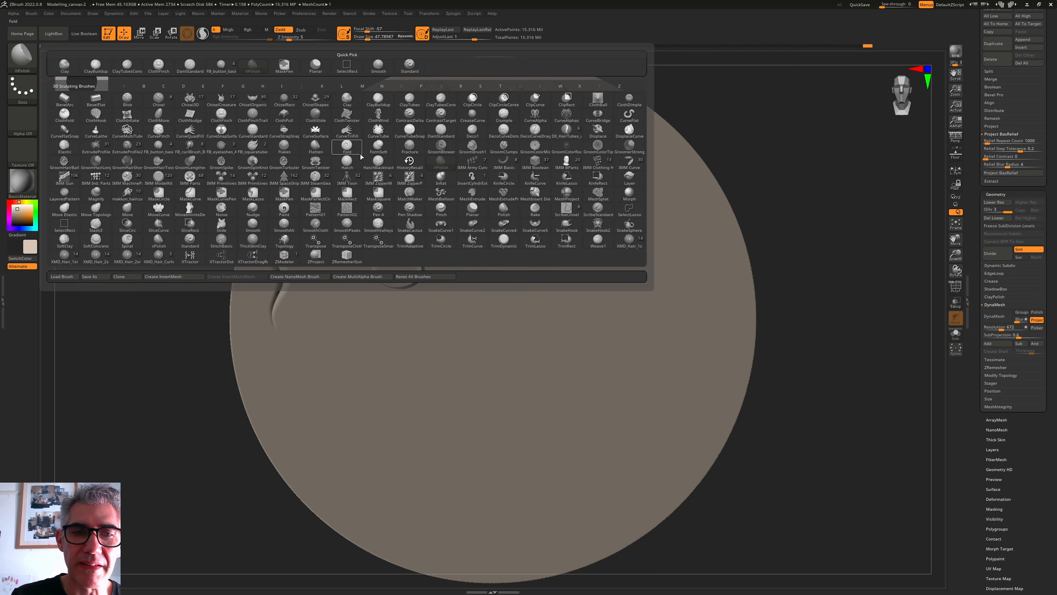
click(316, 147)
mouse_move(517, 135)
mouse_down()
mouse_move(524, 121)
mouse_move(504, 129)
mouse_move(508, 119)
mouse_move(531, 140)
mouse_move(500, 121)
mouse_up()
drag(375, 149, 359, 142)
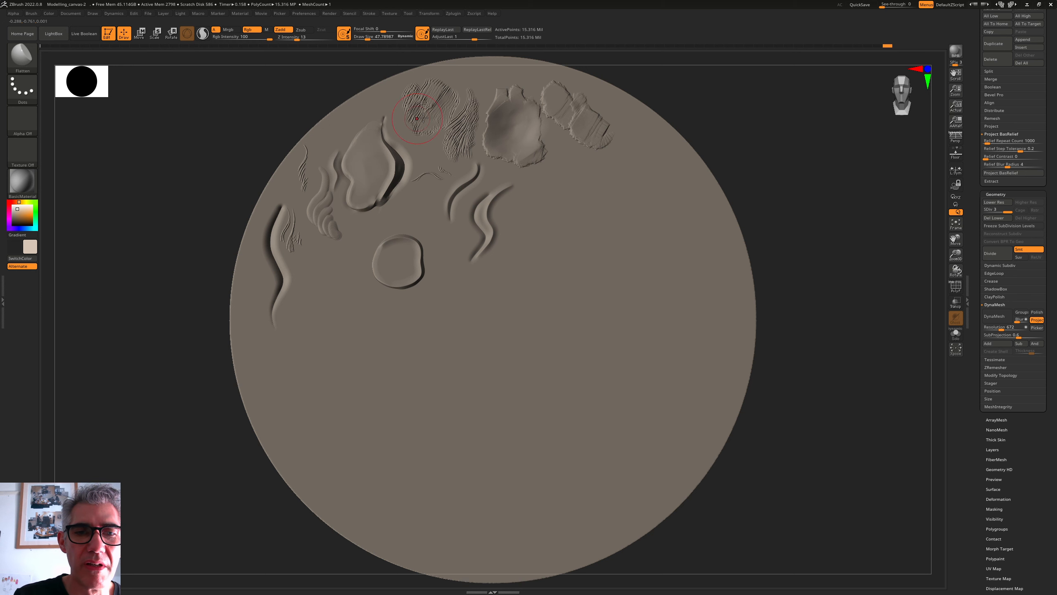
Polish the rounded blob and soften the striated and layered patches with the hPolish brush
click(26, 57)
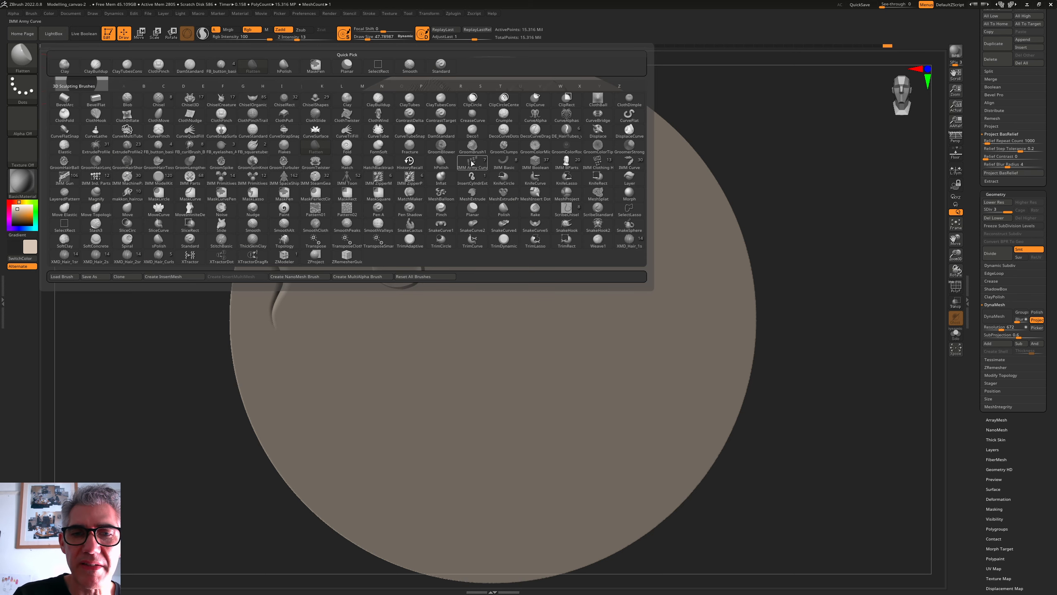
click(441, 163)
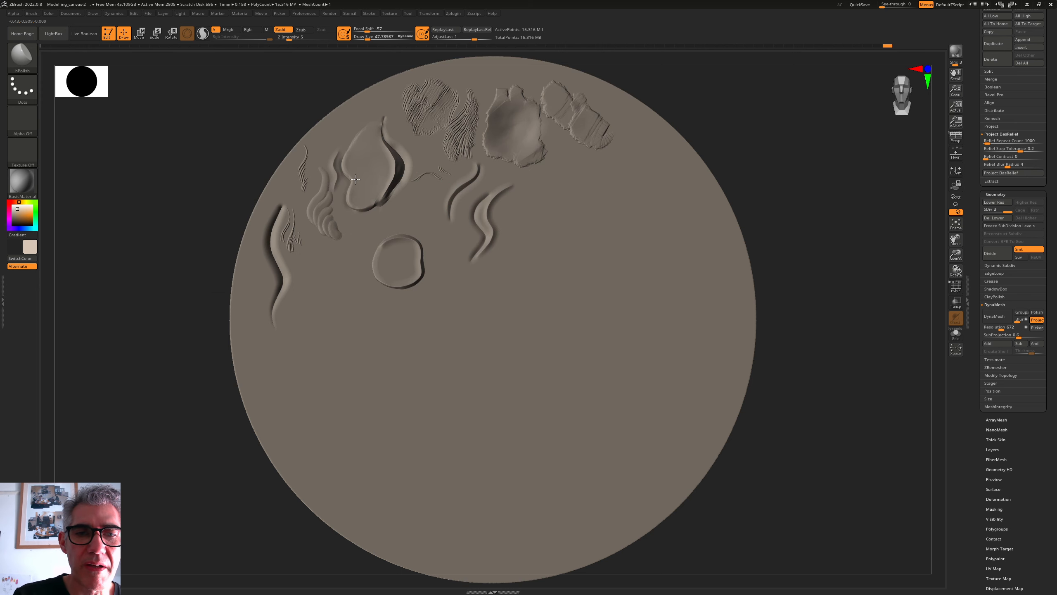
drag(356, 179, 355, 166)
drag(445, 128, 541, 133)
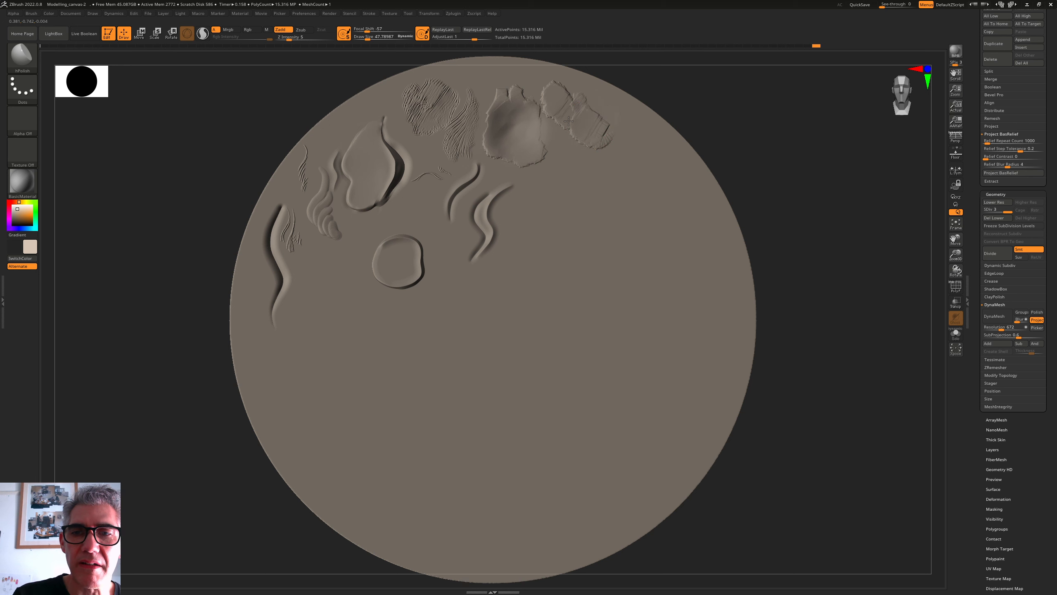
Bulge the round blob, the leaf-shaped form and the rippled strokes beside it with the Magnify brush
click(24, 61)
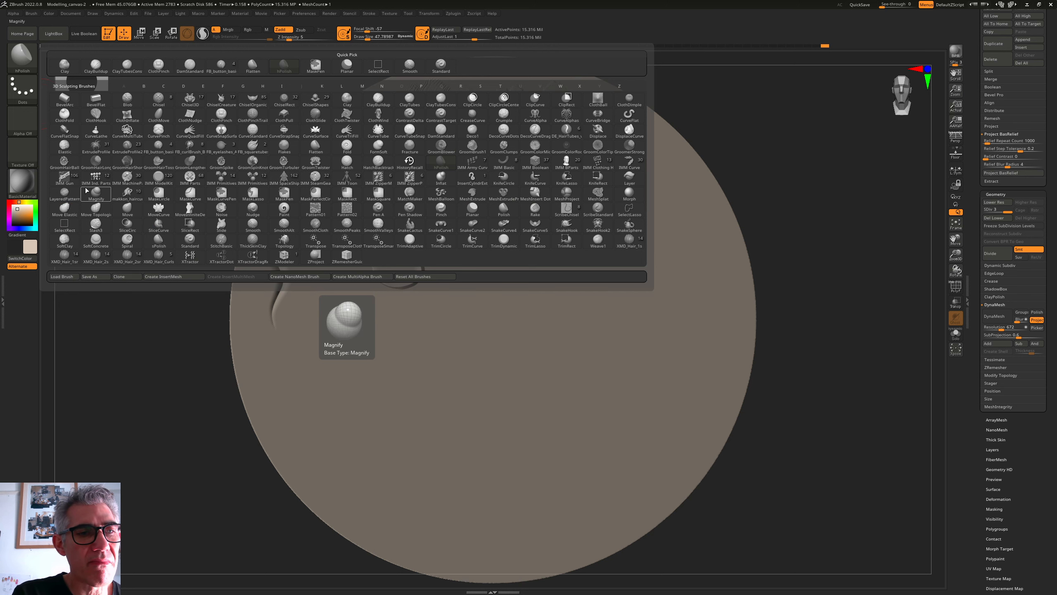
click(96, 194)
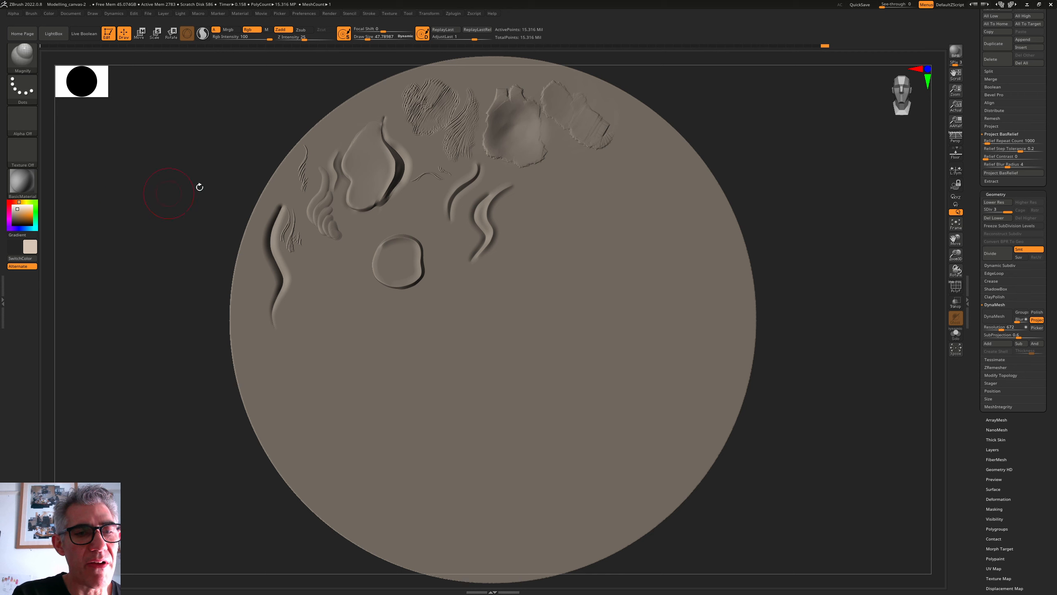
mouse_move(402, 234)
mouse_down()
mouse_move(395, 258)
mouse_move(427, 221)
mouse_up()
mouse_move(357, 158)
mouse_down()
mouse_move(361, 183)
mouse_move(368, 147)
mouse_up()
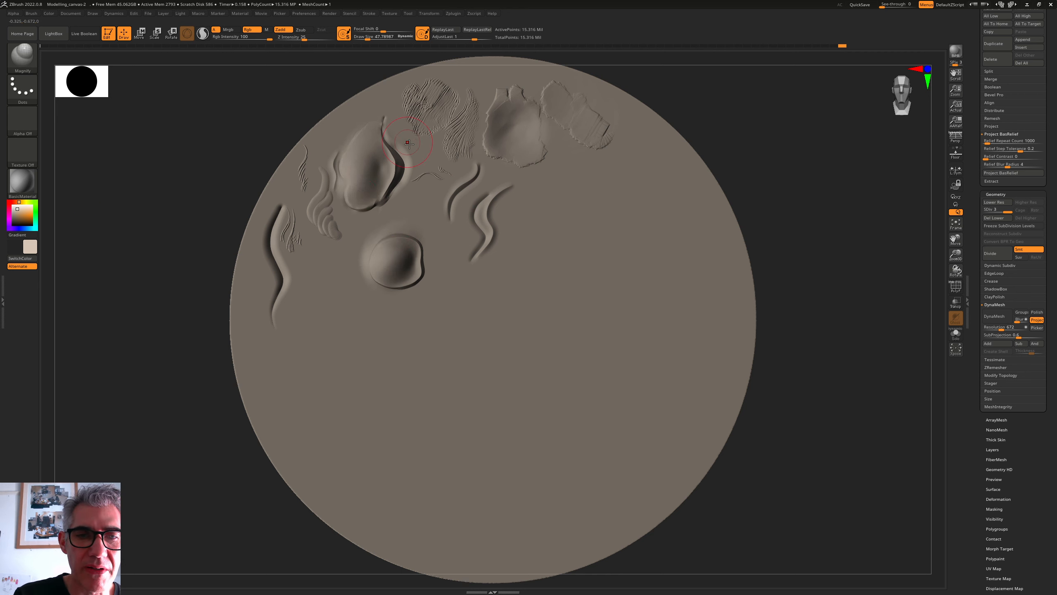
drag(324, 214, 327, 193)
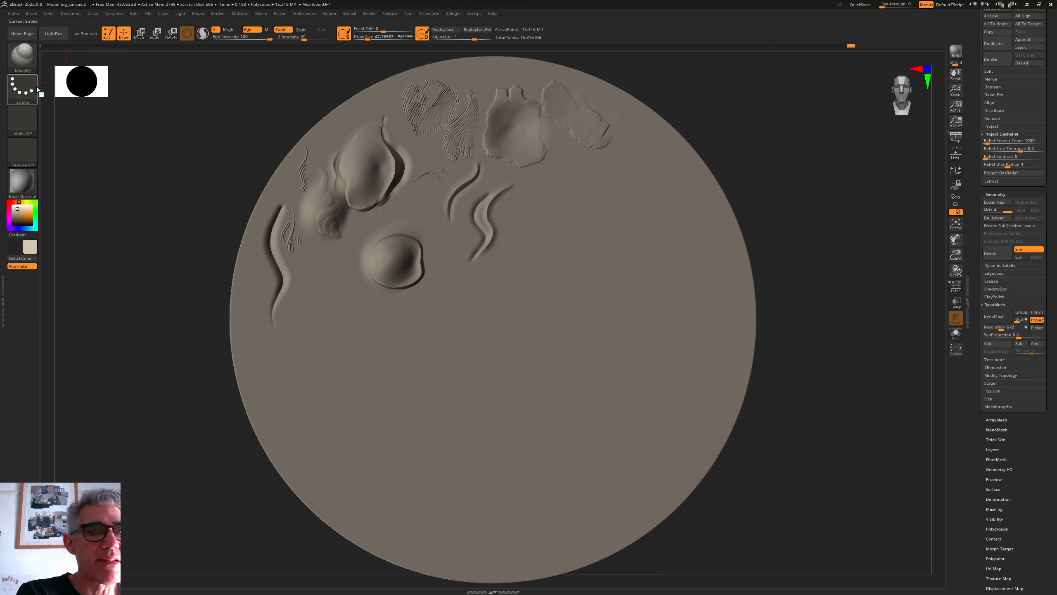
Sculpt a rectangular patch of vertical striations near the disc's centre with the Clay brush at a draw size of about 35.8
click(22, 57)
click(92, 70)
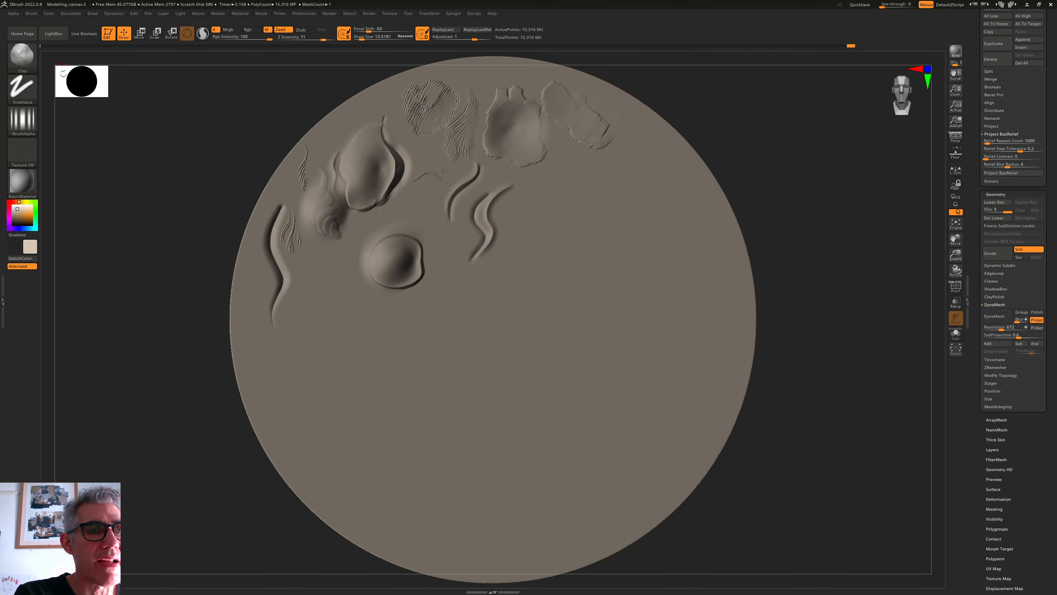
click(366, 39)
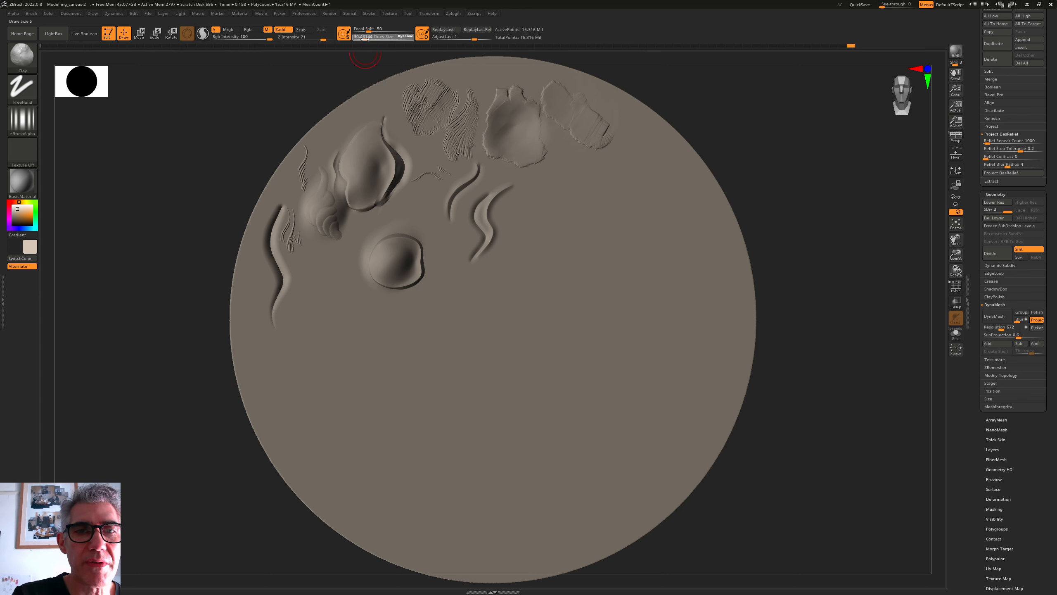
mouse_move(447, 277)
mouse_down()
mouse_move(445, 356)
mouse_move(463, 327)
mouse_move(465, 357)
mouse_move(479, 294)
mouse_move(480, 359)
mouse_up()
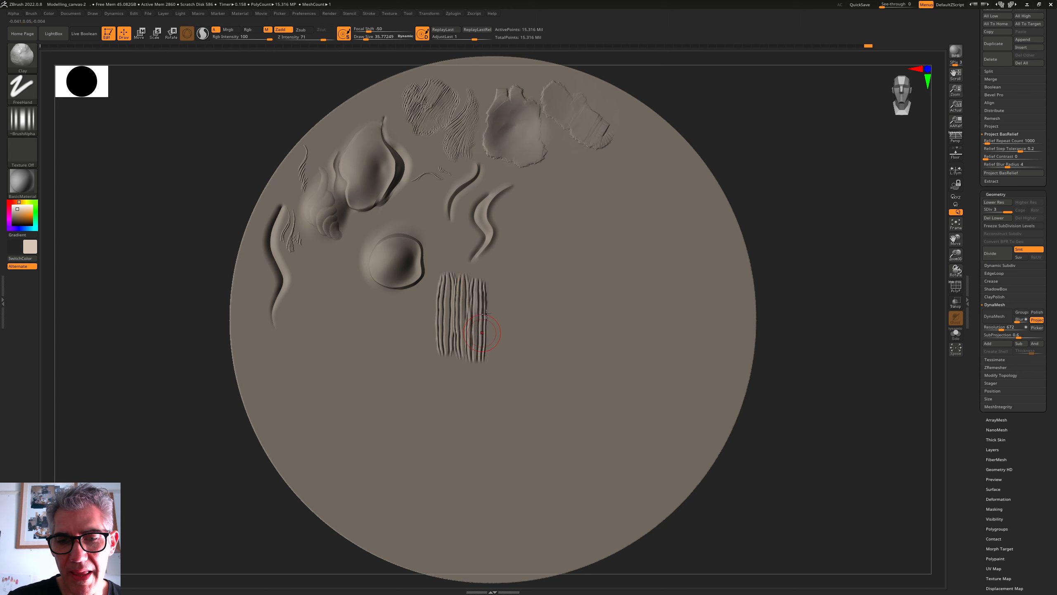
mouse_move(494, 277)
mouse_down()
mouse_move(495, 362)
mouse_move(510, 364)
mouse_up()
mouse_move(524, 284)
mouse_down()
mouse_move(525, 366)
mouse_move(541, 341)
mouse_move(541, 367)
mouse_up()
drag(556, 285, 556, 372)
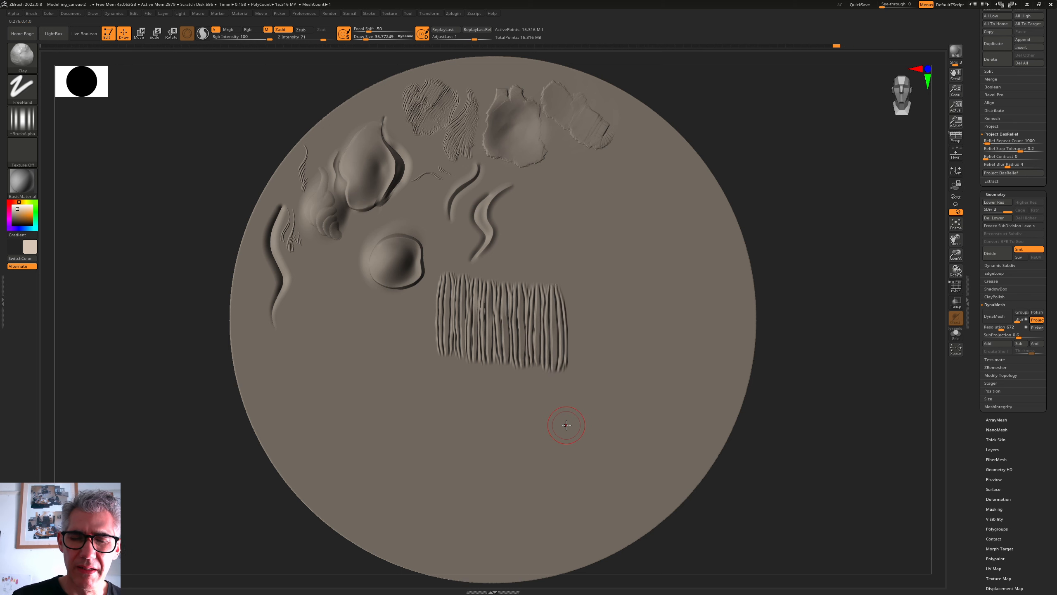
Magnify the middle and outer end of the rectangular striated patch with the Magnify brush at Z Intensity 9, undoing the first stronger stroke
click(27, 68)
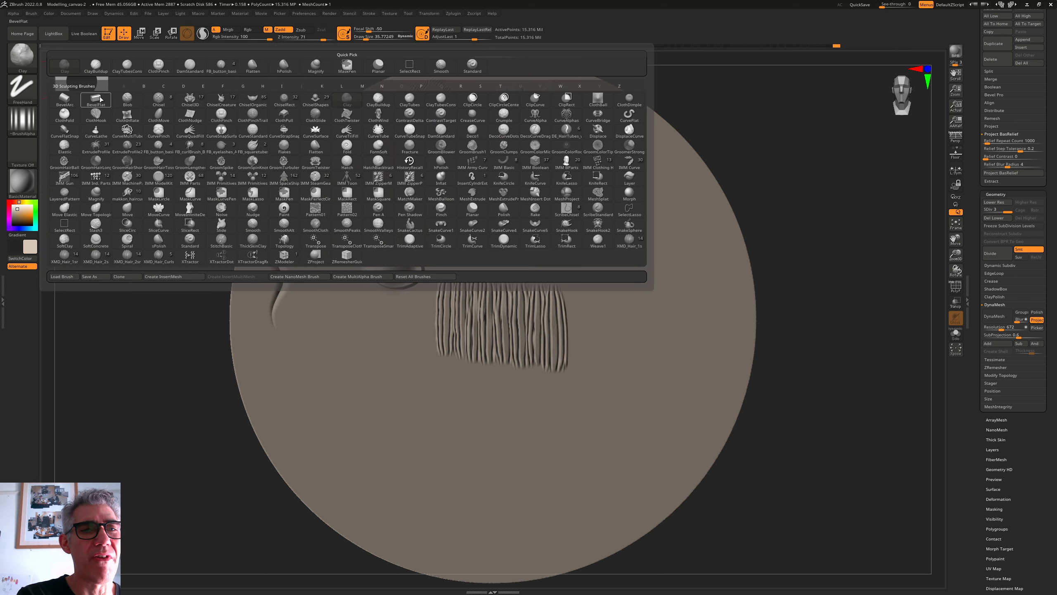
click(316, 65)
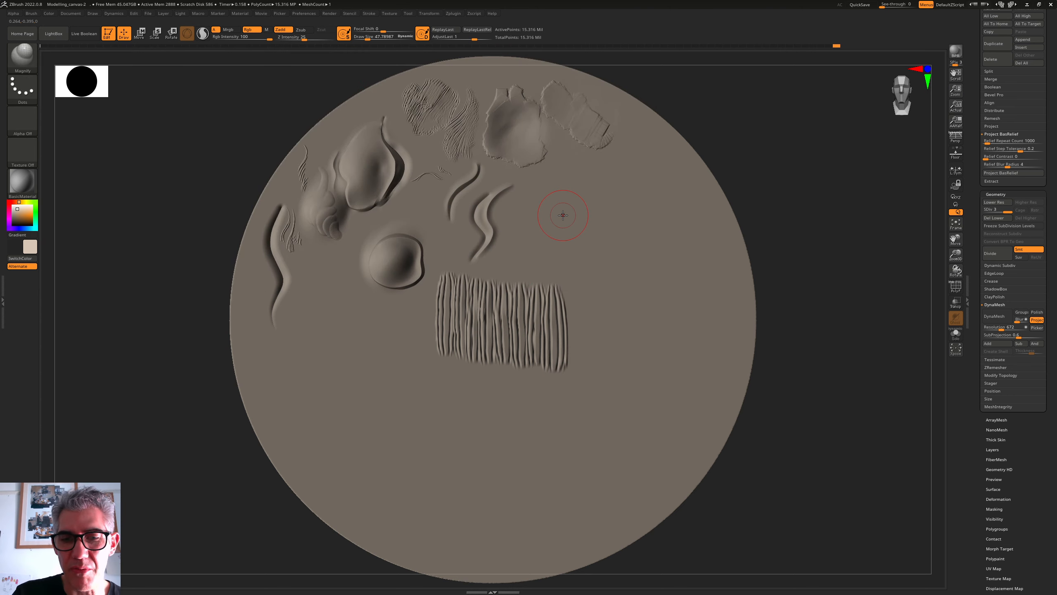
mouse_move(473, 287)
mouse_down()
mouse_move(464, 308)
mouse_move(474, 345)
mouse_up()
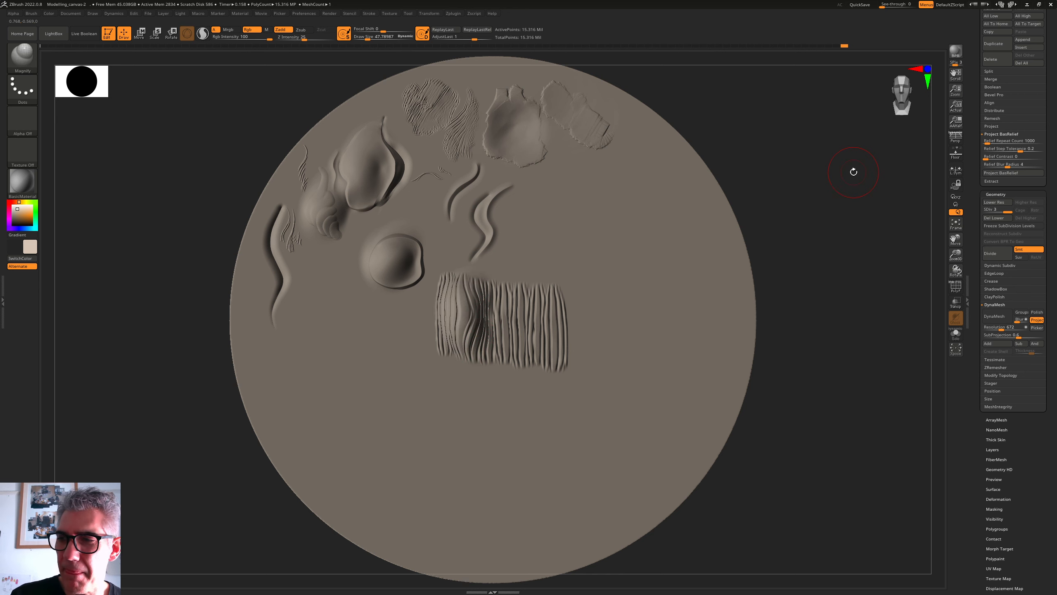
key(ctrl+z)
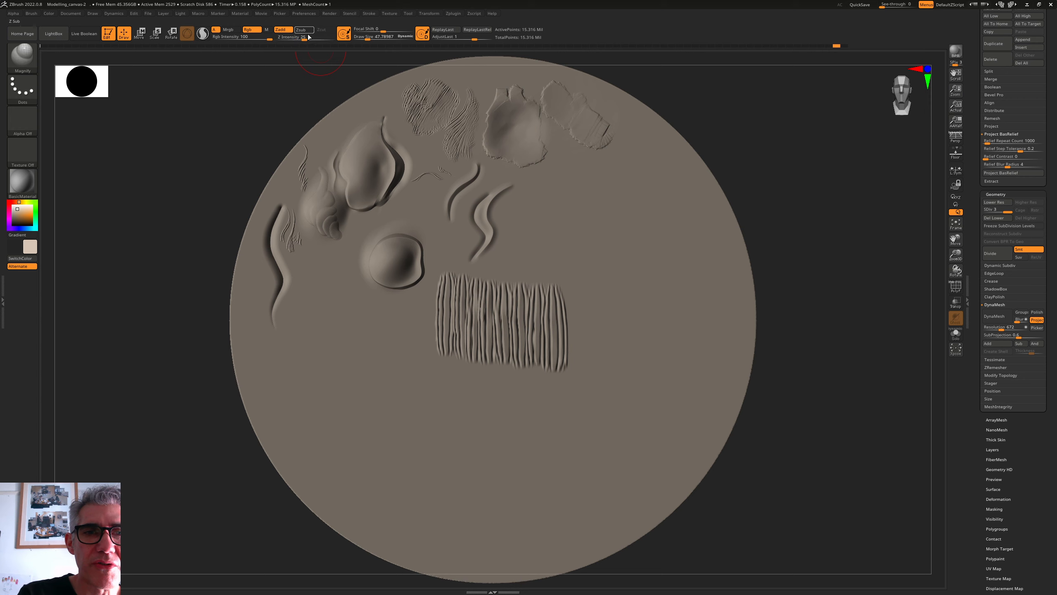
drag(303, 38, 292, 42)
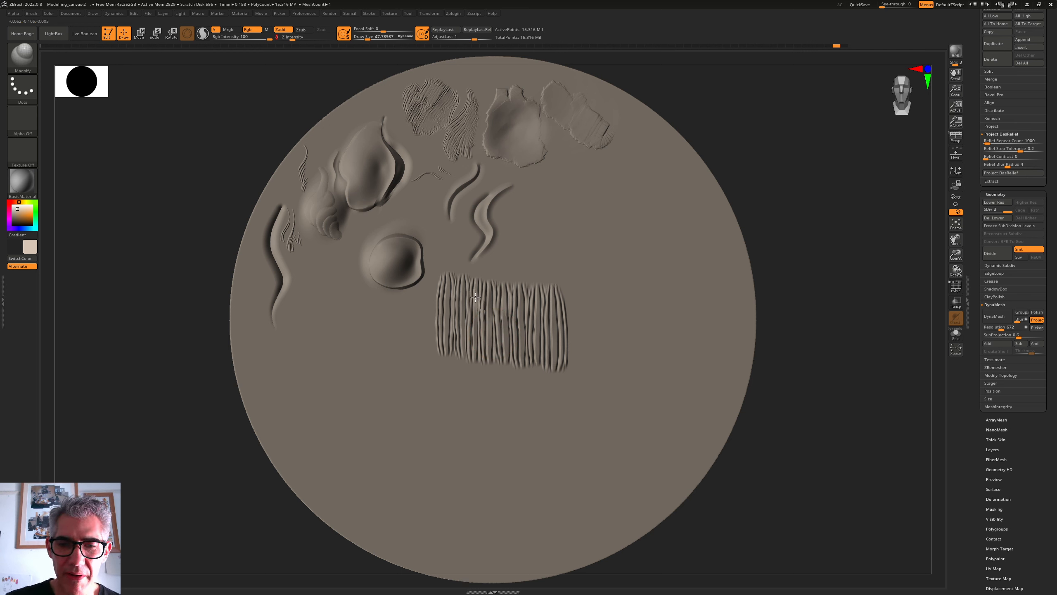
mouse_move(475, 297)
mouse_down()
mouse_move(478, 340)
mouse_move(486, 309)
mouse_move(489, 347)
mouse_move(487, 292)
mouse_move(483, 341)
mouse_move(499, 323)
mouse_up()
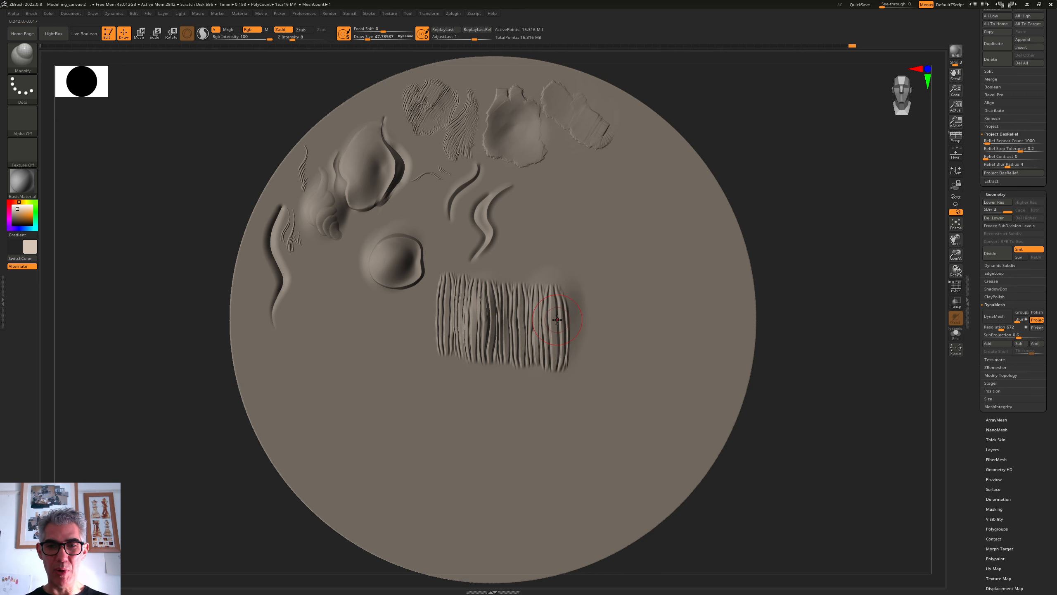
mouse_move(558, 301)
mouse_down()
mouse_move(561, 368)
mouse_move(550, 318)
mouse_move(551, 344)
mouse_up()
drag(760, 240, 732, 236)
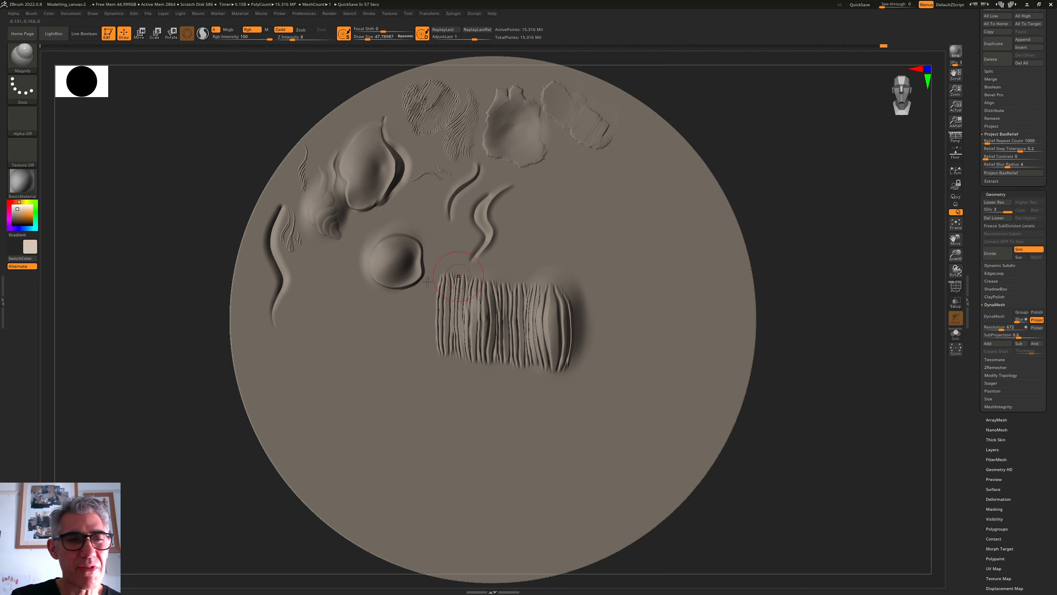
Sculpt a smooth winding patch near the disc's right edge with the Clay brush and Alpha 48
click(22, 56)
click(69, 69)
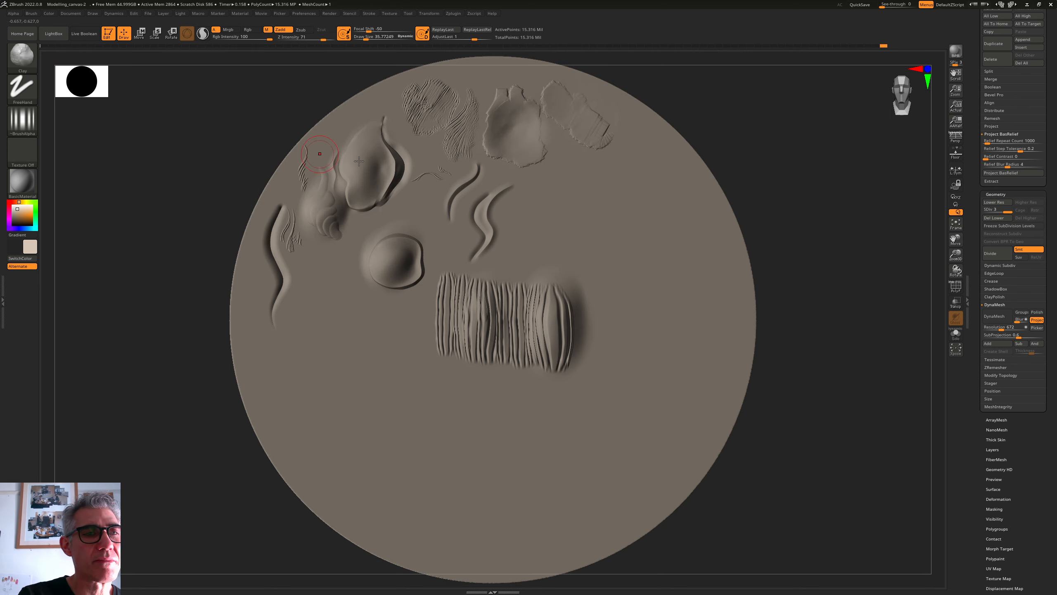
click(24, 114)
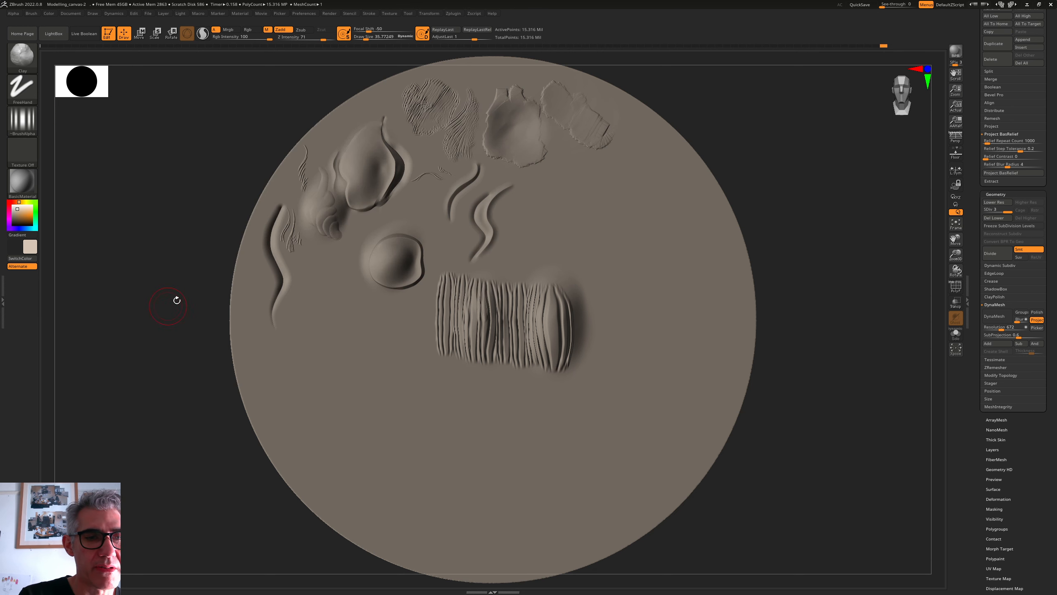
click(22, 120)
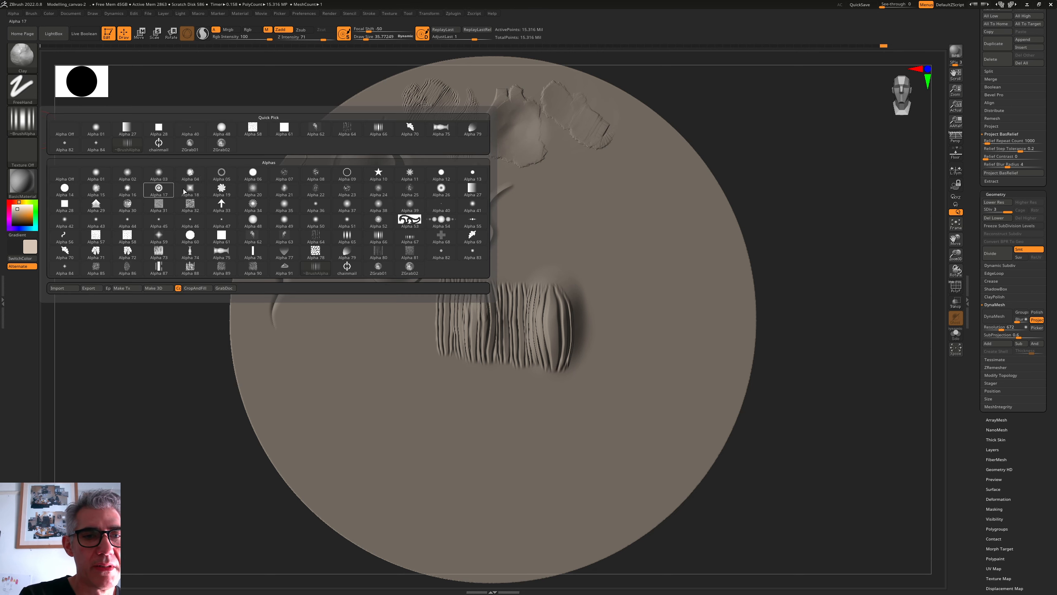
click(252, 214)
mouse_move(675, 213)
mouse_down()
mouse_move(650, 245)
mouse_move(671, 294)
mouse_move(633, 341)
mouse_up()
mouse_move(687, 289)
mouse_down()
mouse_move(685, 217)
mouse_move(683, 275)
mouse_move(649, 308)
mouse_move(691, 377)
mouse_move(712, 389)
mouse_move(687, 316)
mouse_move(695, 211)
mouse_move(675, 241)
mouse_up()
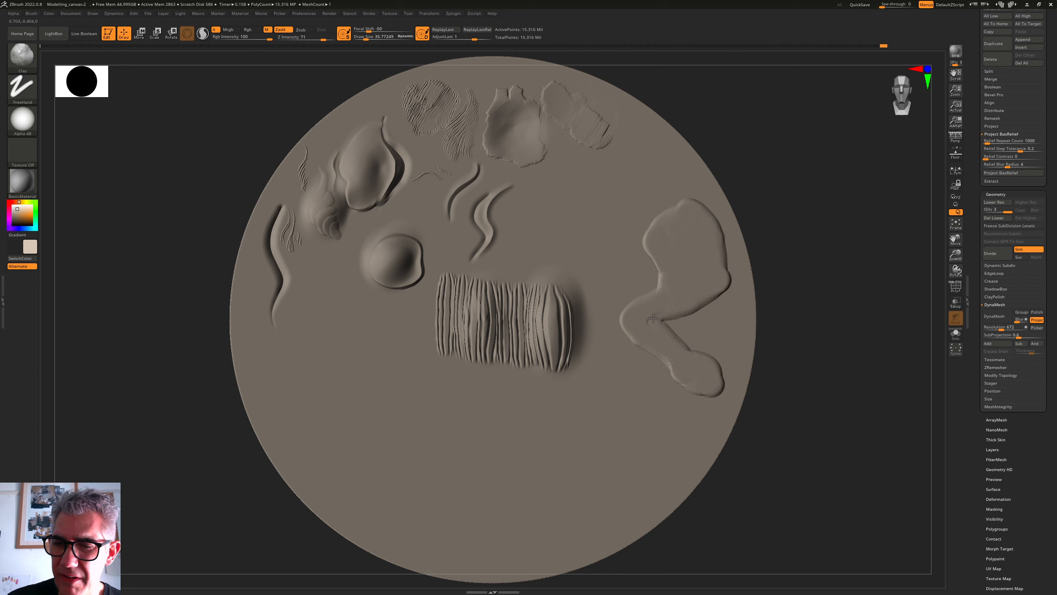
mouse_move(653, 318)
mouse_down()
mouse_move(693, 364)
mouse_move(737, 367)
mouse_up()
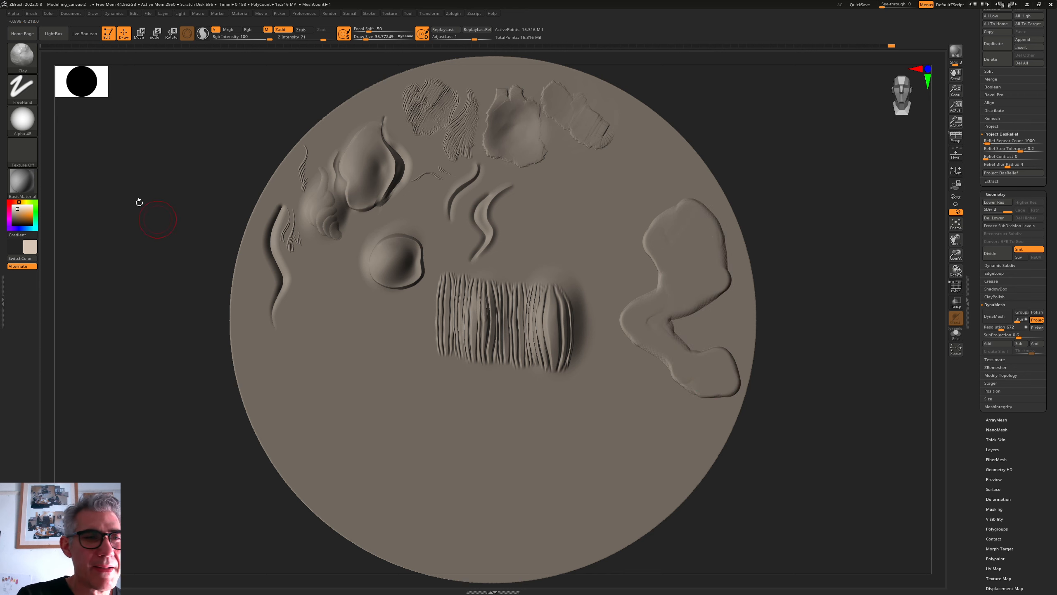
Cover the winding patch with striations using the Clay brush's original alpha, a draw size of about 23.3 and a lower Z Intensity
click(22, 57)
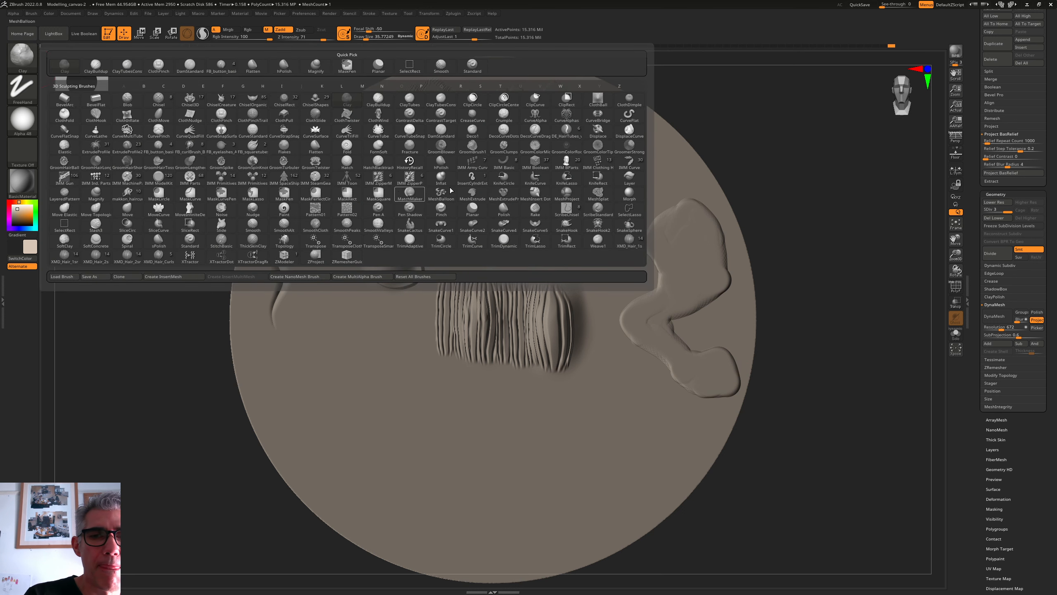
click(18, 118)
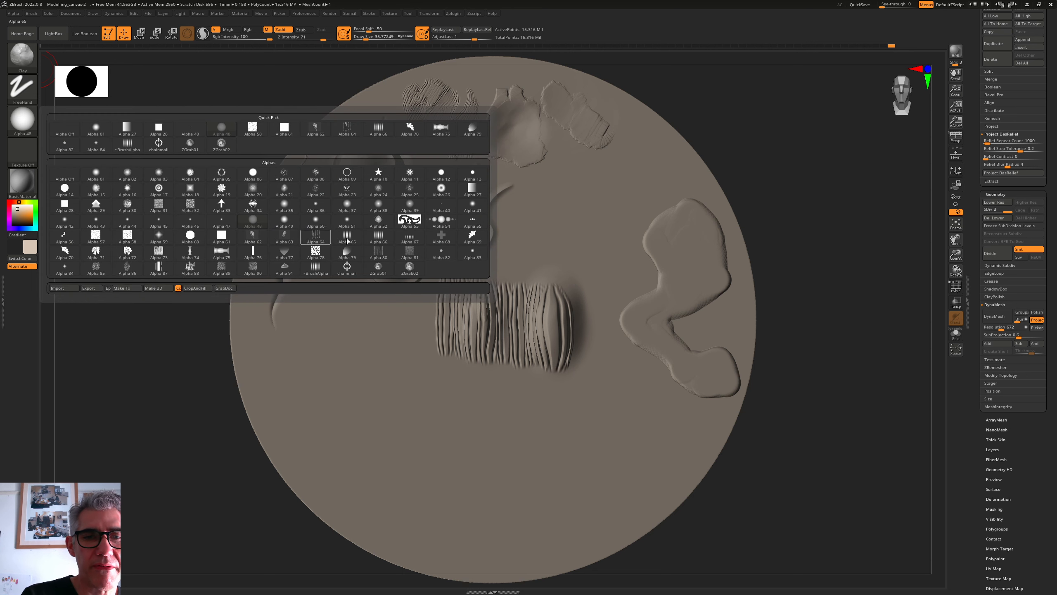
click(315, 270)
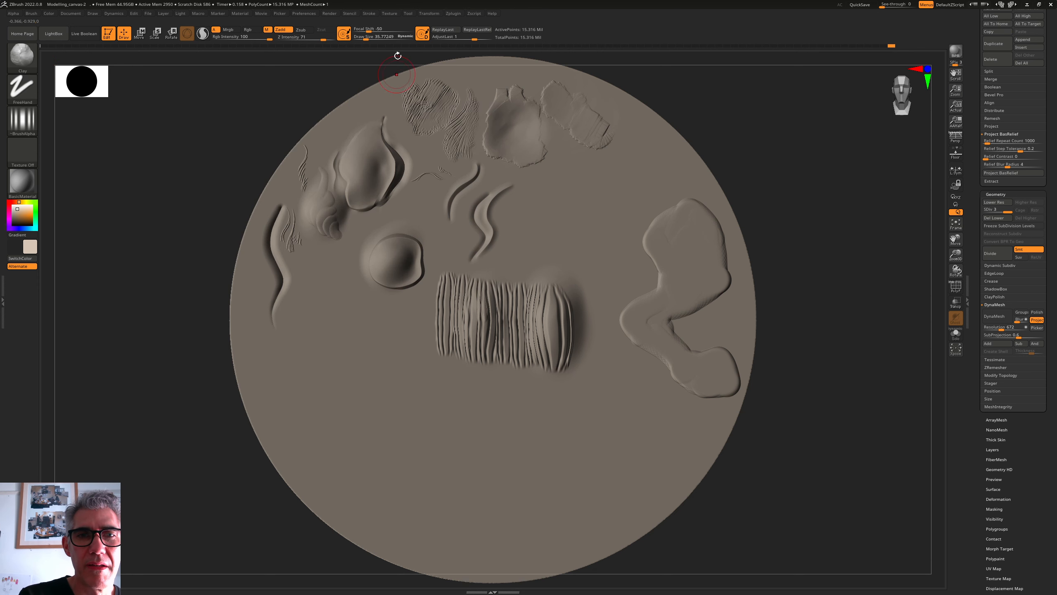
drag(365, 38, 364, 40)
click(304, 39)
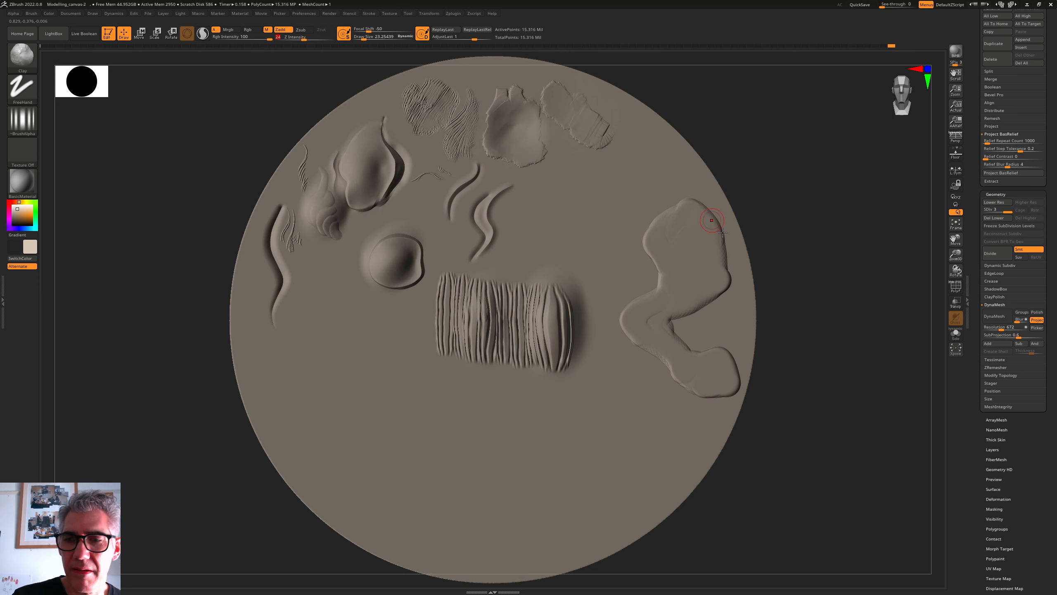
mouse_move(665, 232)
mouse_down()
mouse_move(660, 250)
mouse_move(687, 233)
mouse_move(719, 273)
mouse_move(719, 292)
mouse_move(693, 267)
mouse_move(669, 276)
mouse_move(703, 291)
mouse_move(666, 312)
mouse_move(641, 308)
mouse_move(645, 325)
mouse_move(683, 364)
mouse_move(707, 336)
mouse_move(689, 363)
mouse_move(695, 383)
mouse_move(714, 392)
mouse_up()
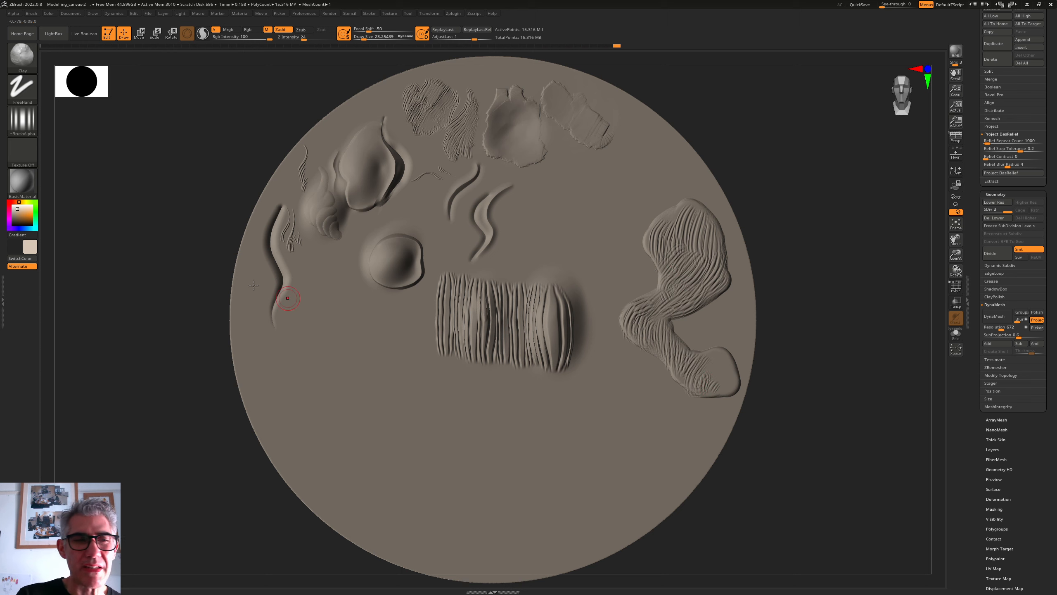
Magnify the upper part and the outer bend of the winding striated patch with the Magnify brush
click(23, 57)
click(22, 56)
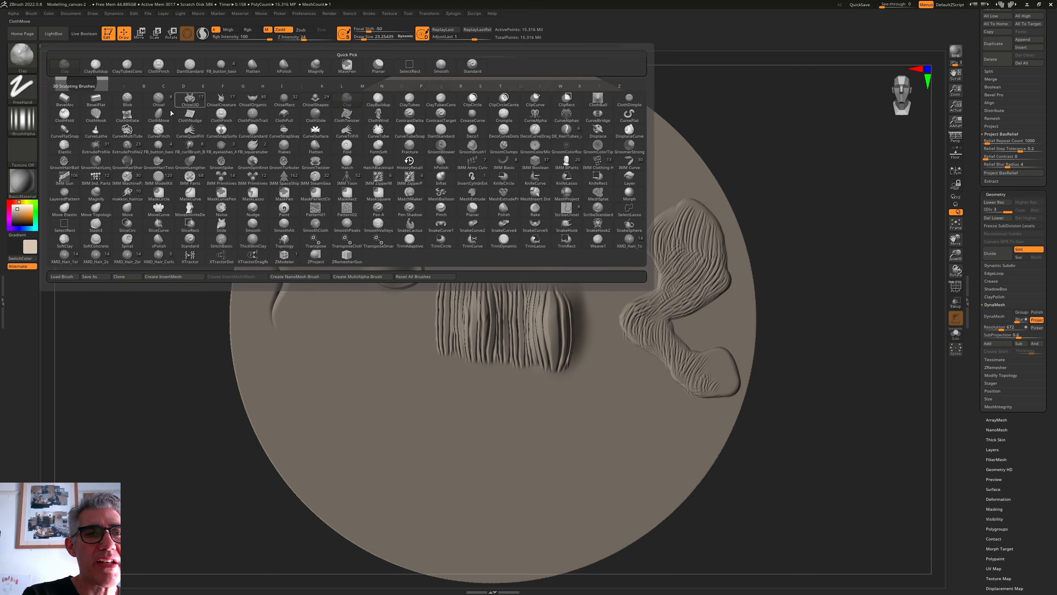
click(318, 67)
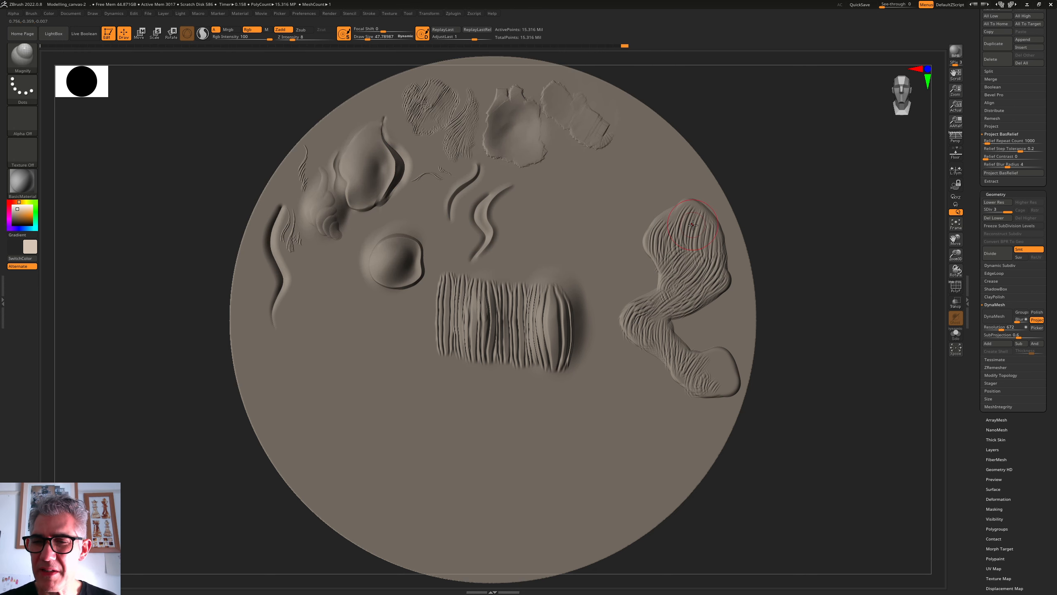
mouse_move(690, 224)
mouse_down()
mouse_move(718, 271)
mouse_move(672, 262)
mouse_move(671, 250)
mouse_up()
mouse_move(701, 294)
mouse_down()
mouse_move(716, 282)
mouse_move(725, 291)
mouse_up()
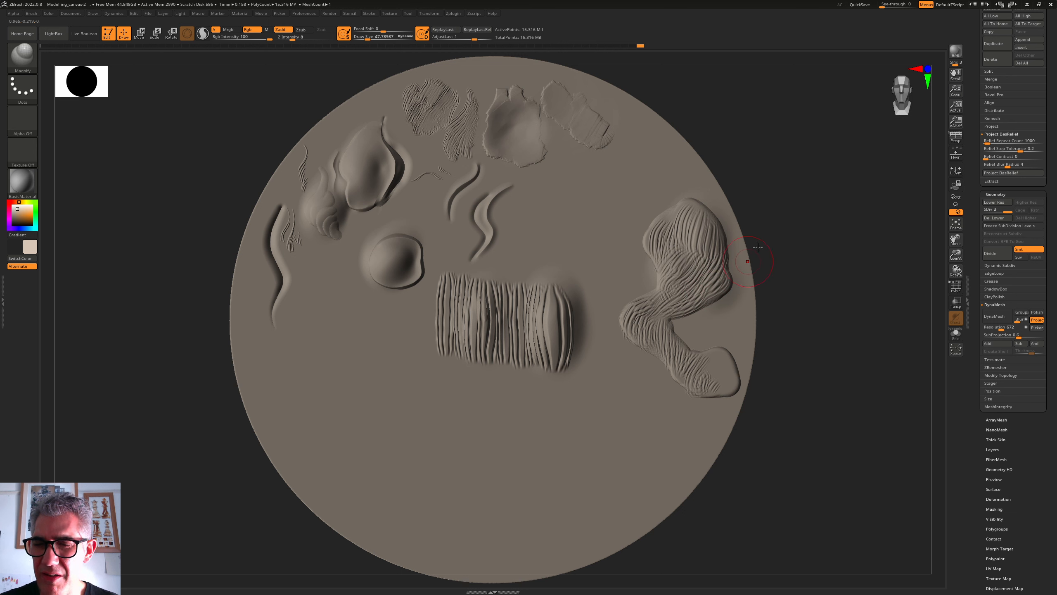
Reduce the Magnify brush's draw size to about 33 with a lower focal shift and swell more of the winding patch's striations
drag(368, 37, 365, 37)
click(372, 30)
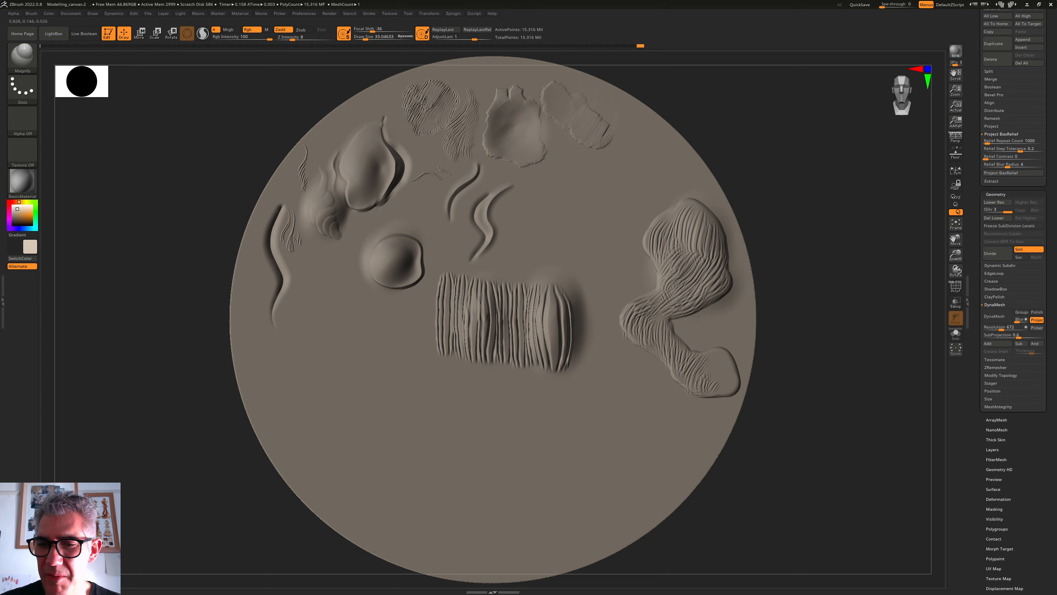
mouse_move(689, 270)
mouse_down()
mouse_move(662, 238)
mouse_move(717, 267)
mouse_move(705, 215)
mouse_up()
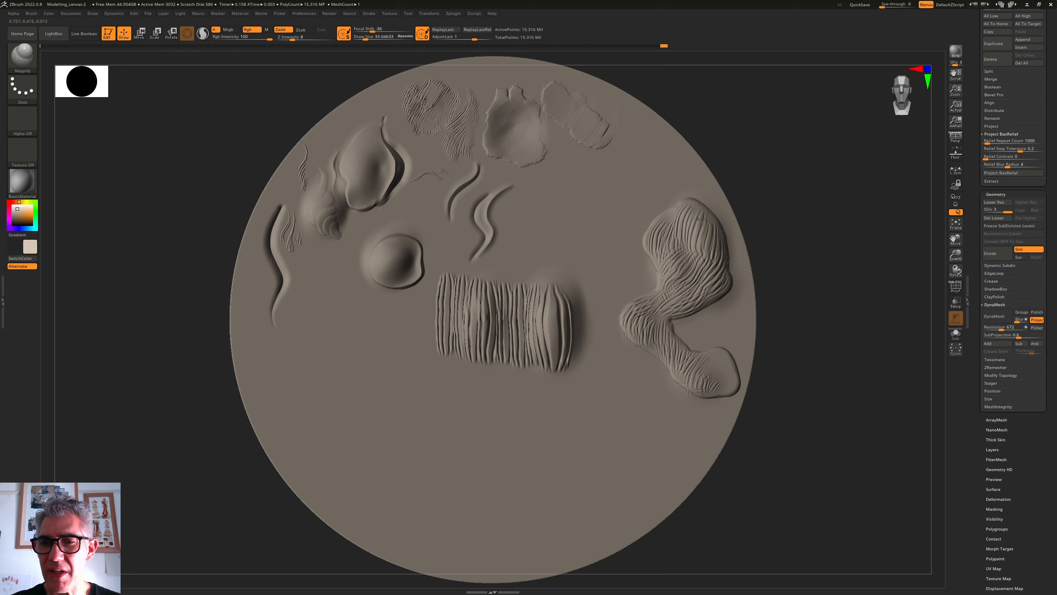
mouse_move(702, 219)
mouse_down()
mouse_move(717, 270)
mouse_move(696, 296)
mouse_move(676, 287)
mouse_move(659, 239)
mouse_move(677, 280)
mouse_move(706, 275)
mouse_up()
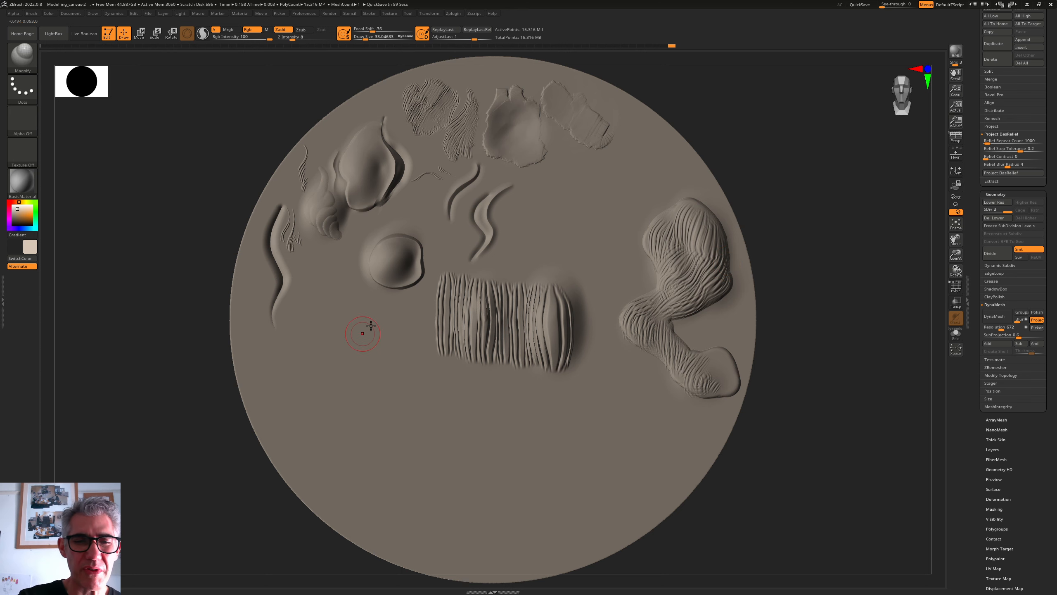
Sculpt a short striated Clay stroke in the disc's lower-left area and extend it with smooth strokes using Alpha 48
click(23, 57)
click(70, 71)
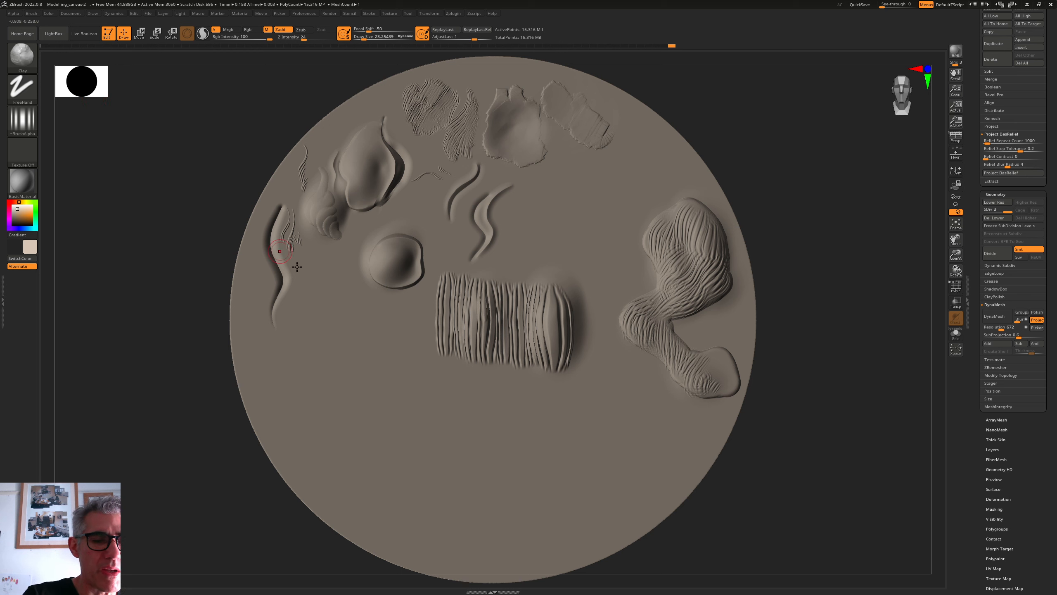
drag(333, 316, 310, 365)
click(25, 119)
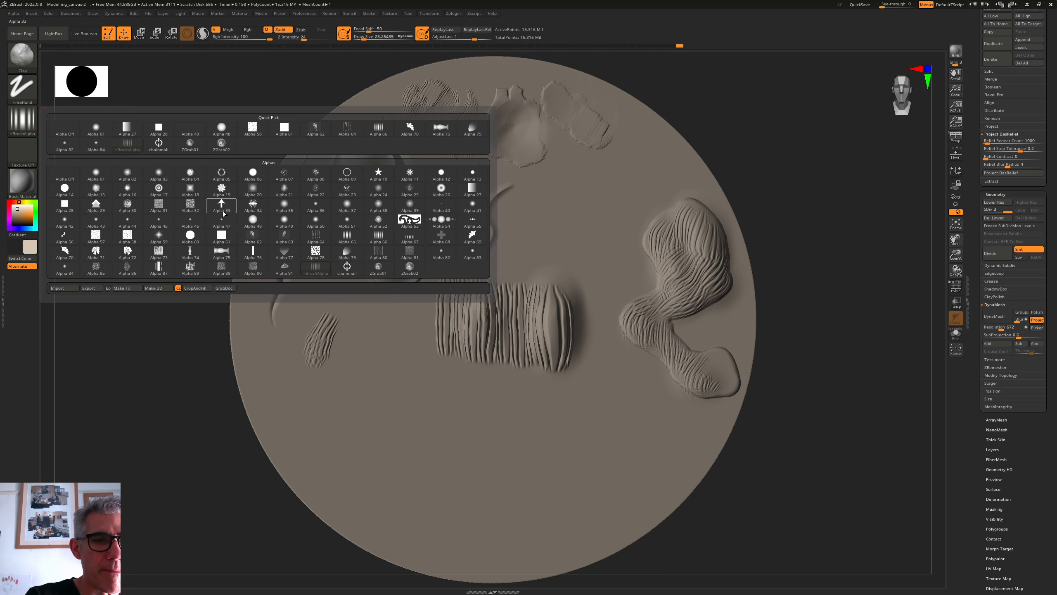
click(252, 221)
mouse_move(322, 327)
mouse_down()
mouse_move(358, 419)
mouse_move(347, 436)
mouse_up()
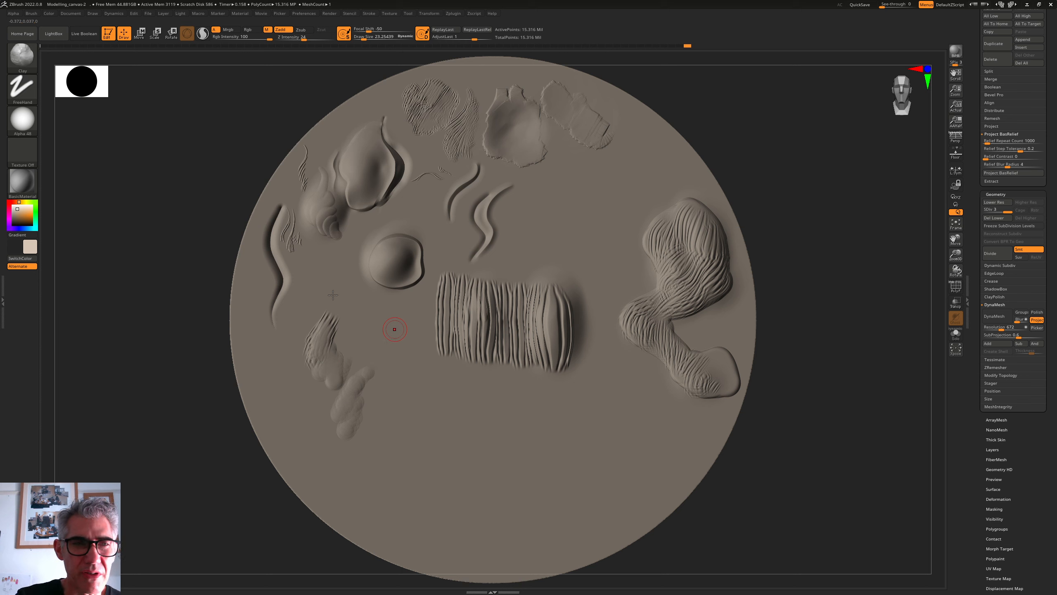
Sculpt fine scribbled lines on the disc's lower-left area with the ClayBuildup brush at a draw size of about 5.5
click(22, 56)
click(125, 101)
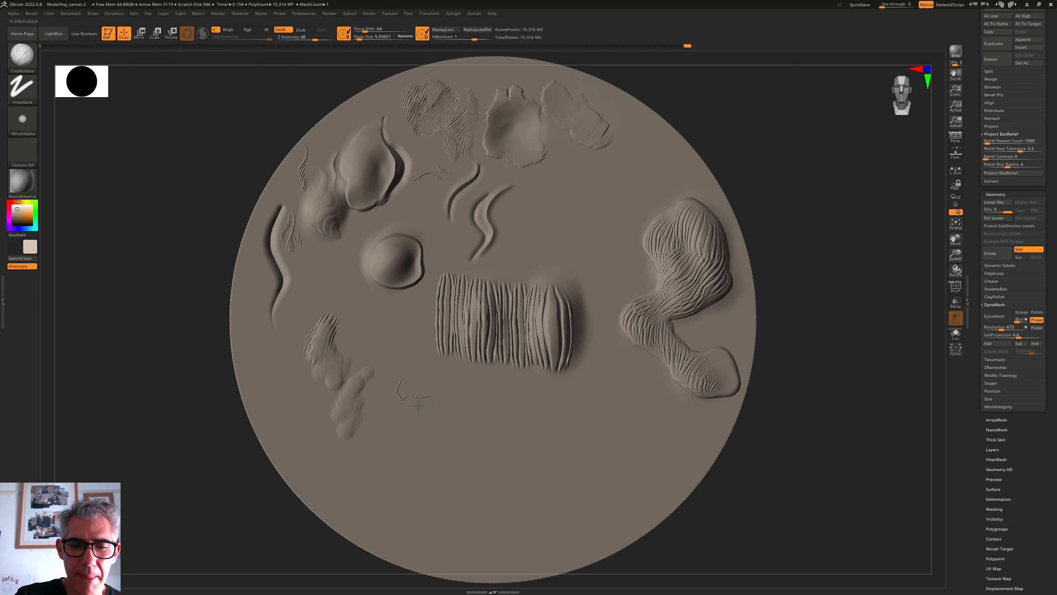
drag(416, 423, 433, 422)
drag(442, 413, 413, 390)
mouse_move(417, 379)
mouse_down()
mouse_move(441, 396)
mouse_move(442, 438)
mouse_up()
Swell the area around the scribbled lines with the Magnify brush, reducing its draw size to about 17 with a lower focal shift
click(22, 56)
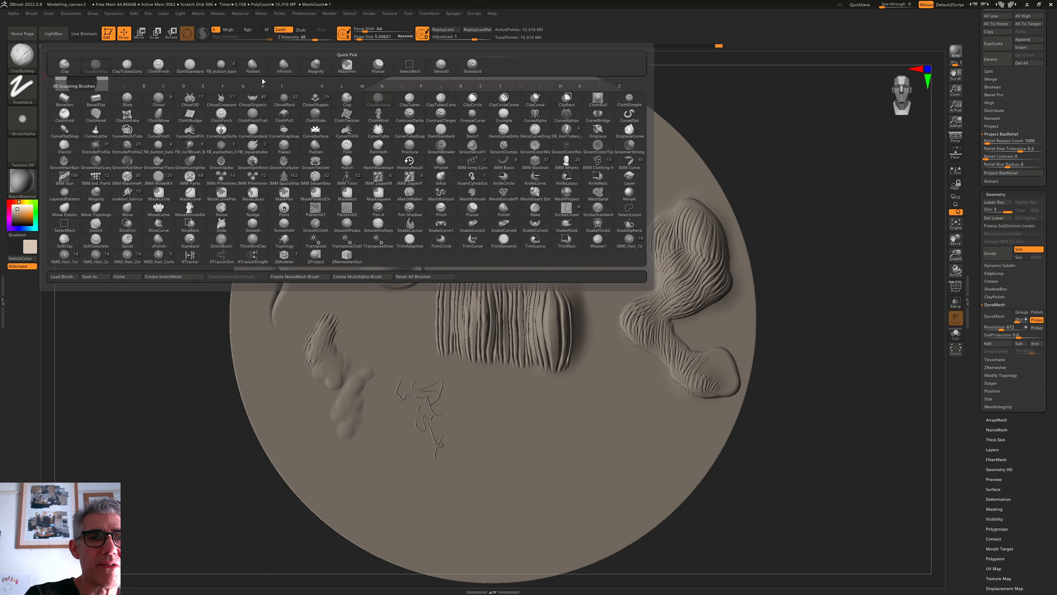
click(314, 67)
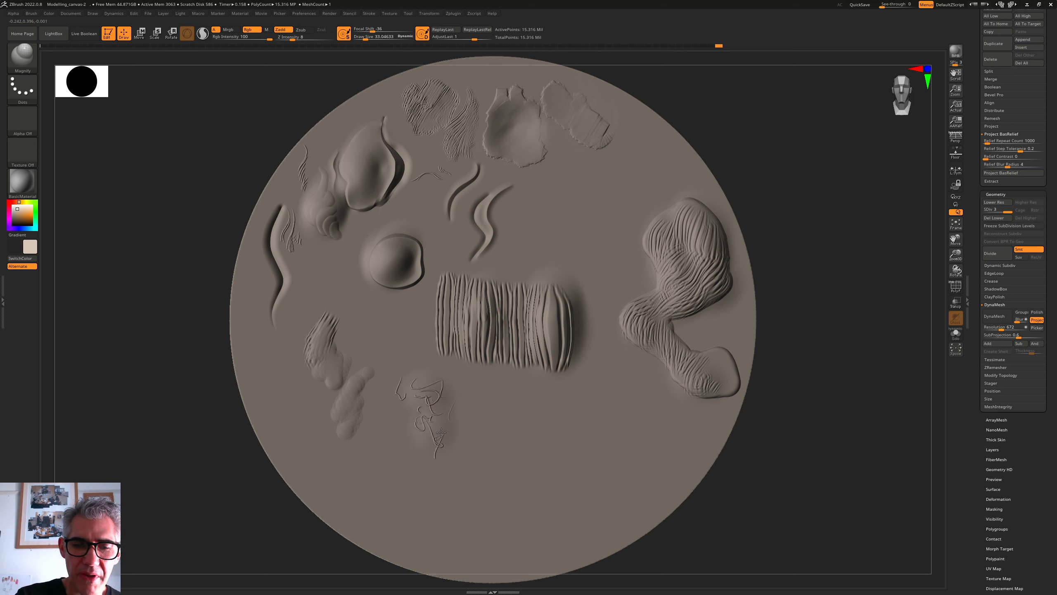
mouse_move(372, 30)
mouse_down()
mouse_move(359, 29)
mouse_move(363, 39)
mouse_up()
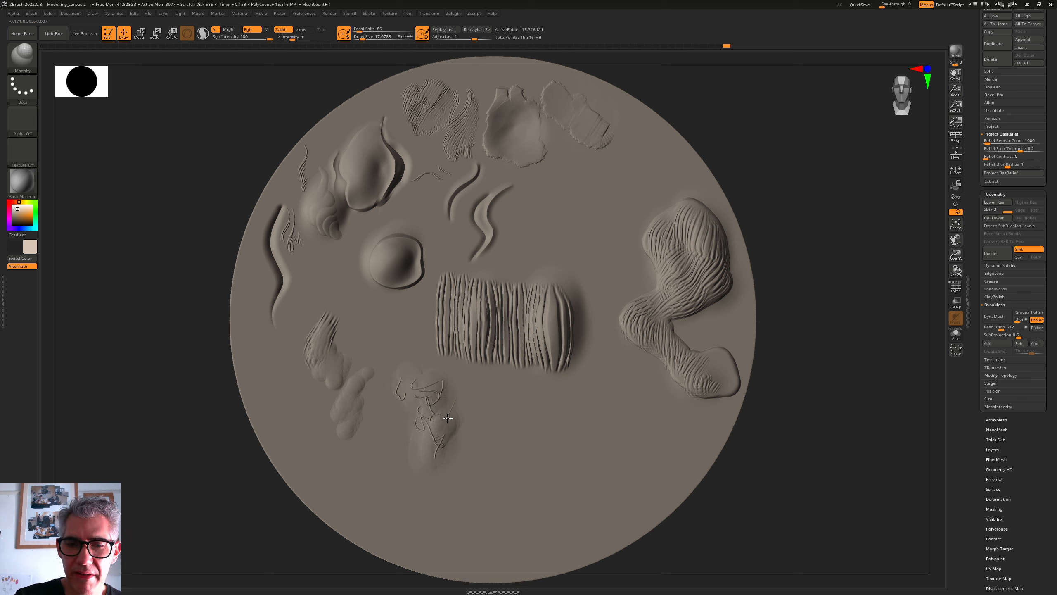
drag(448, 388, 434, 413)
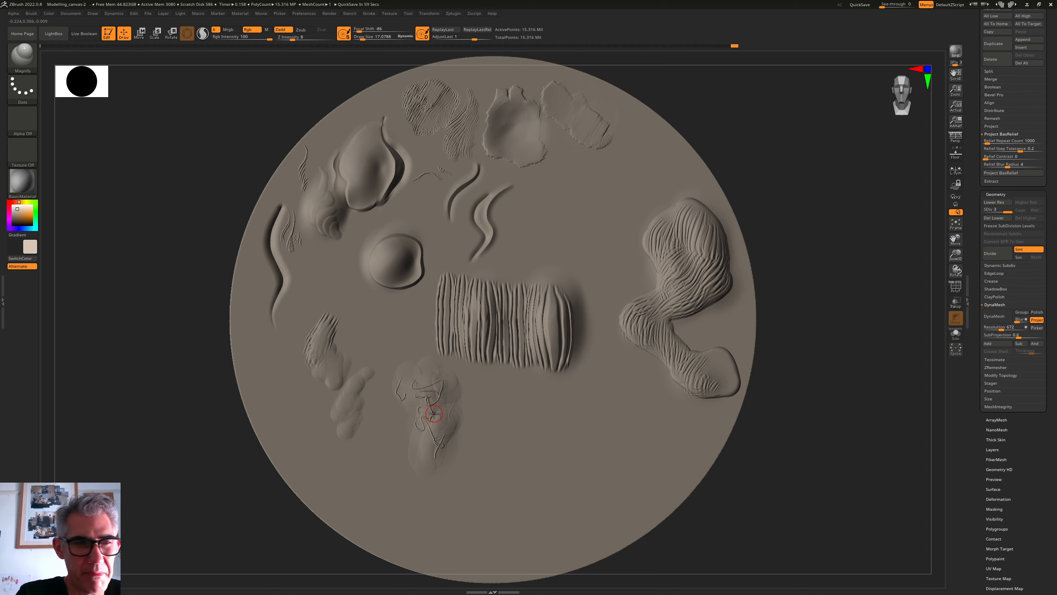
Look up the description of the Inflate brush among the sculpting brushes
click(22, 56)
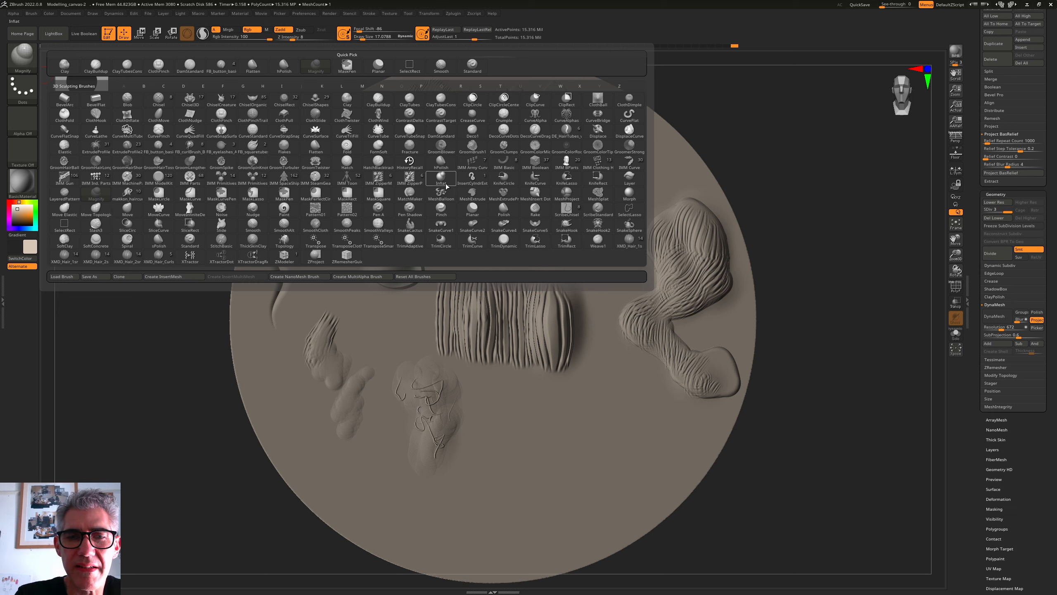
key(ctrl)
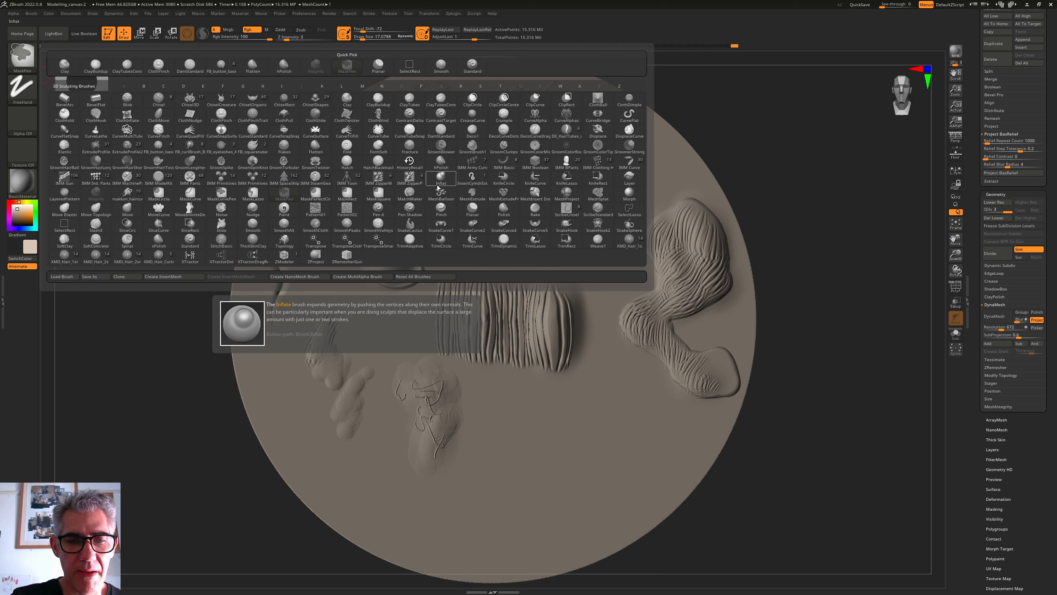
click(96, 193)
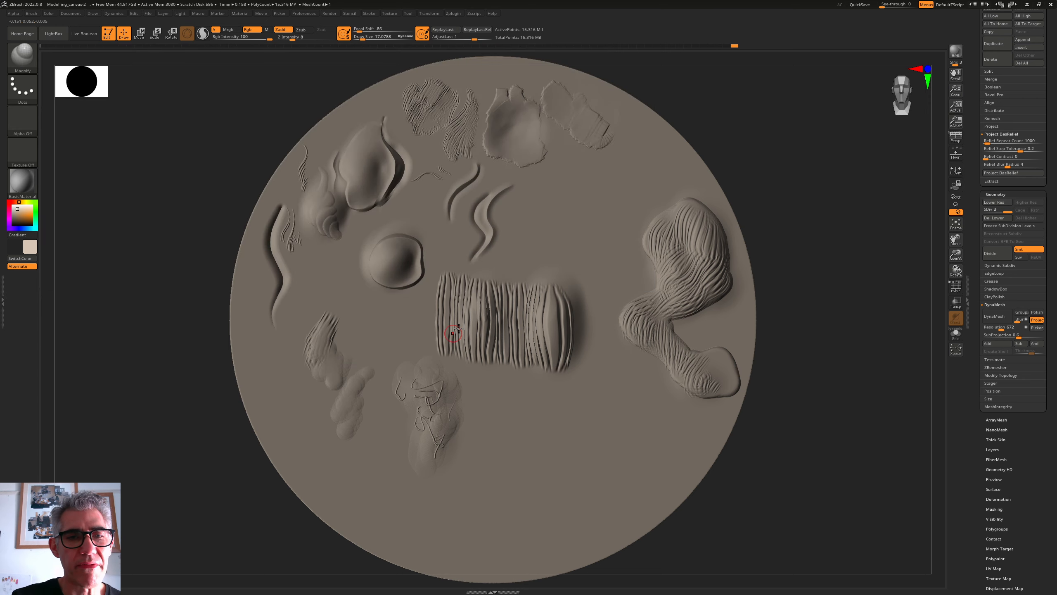
key(b)
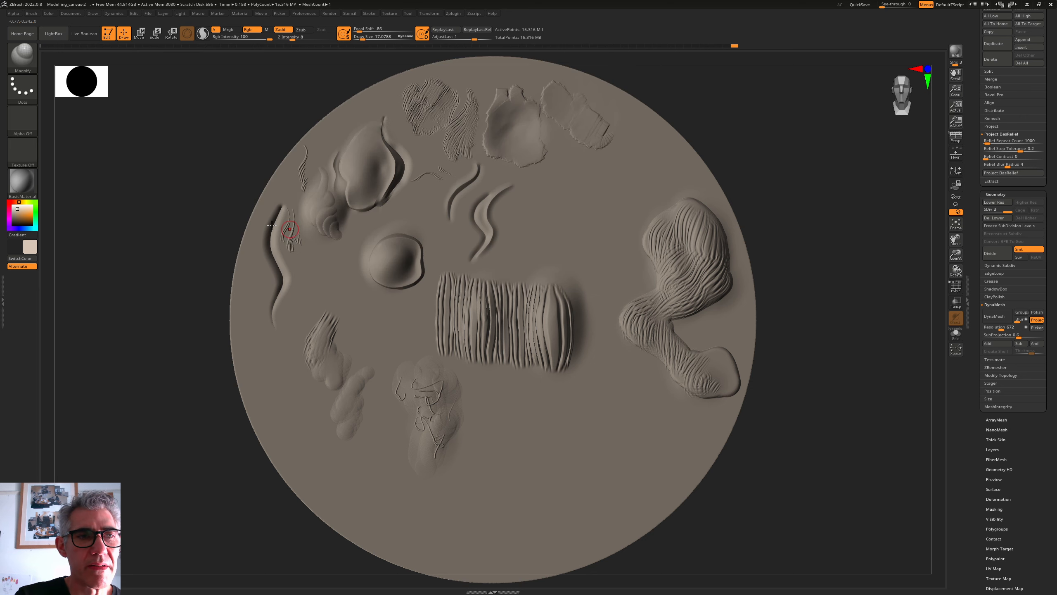
Inflate ridges at both ends of the striped block with the Inflate brush at a draw size of about 33
click(22, 57)
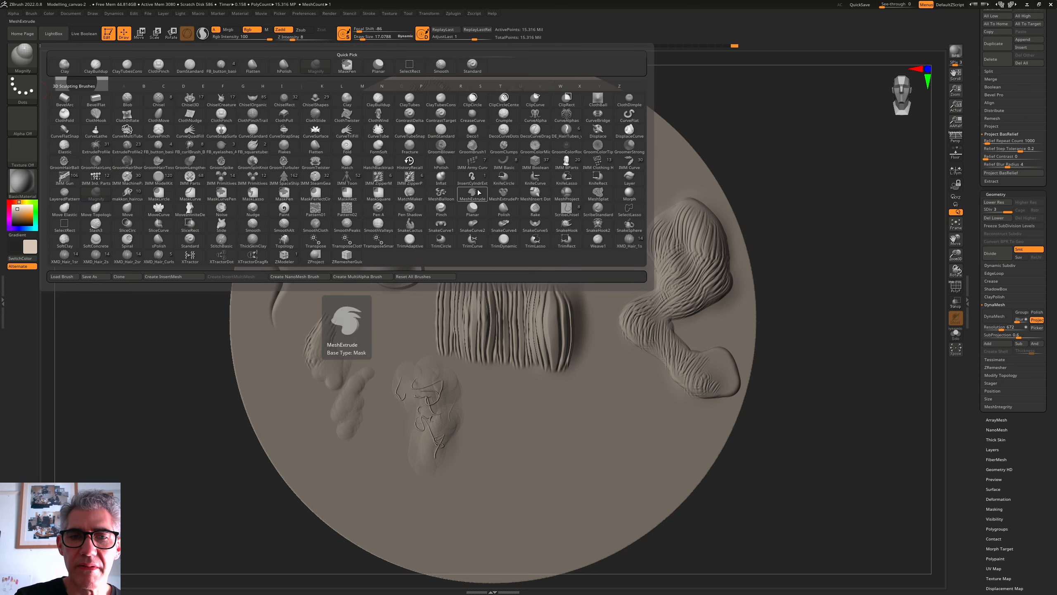
click(442, 179)
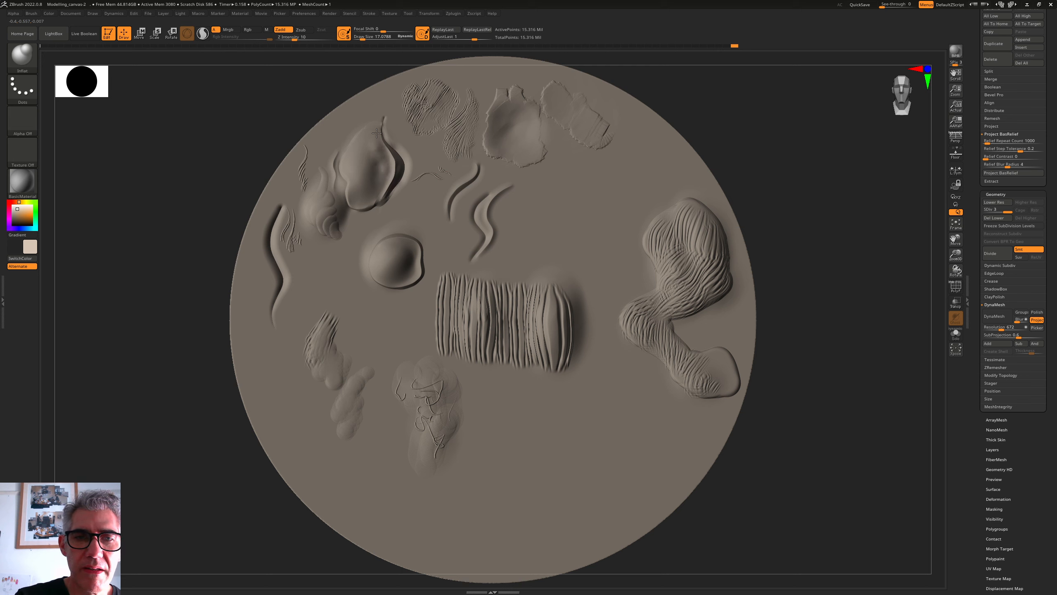
drag(362, 37, 355, 37)
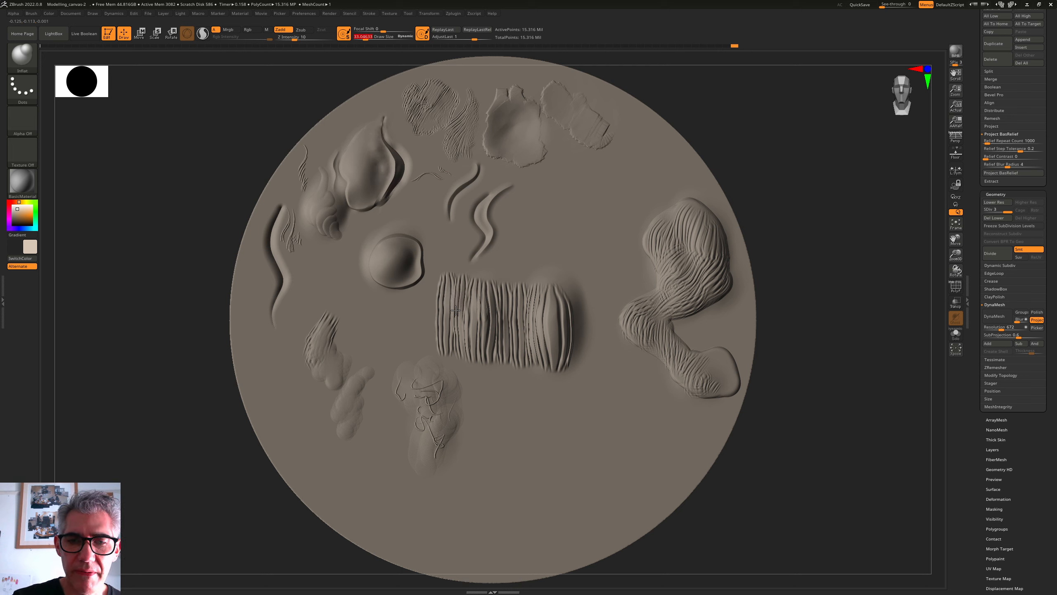
mouse_move(457, 284)
mouse_down()
mouse_move(458, 350)
mouse_move(462, 339)
mouse_up()
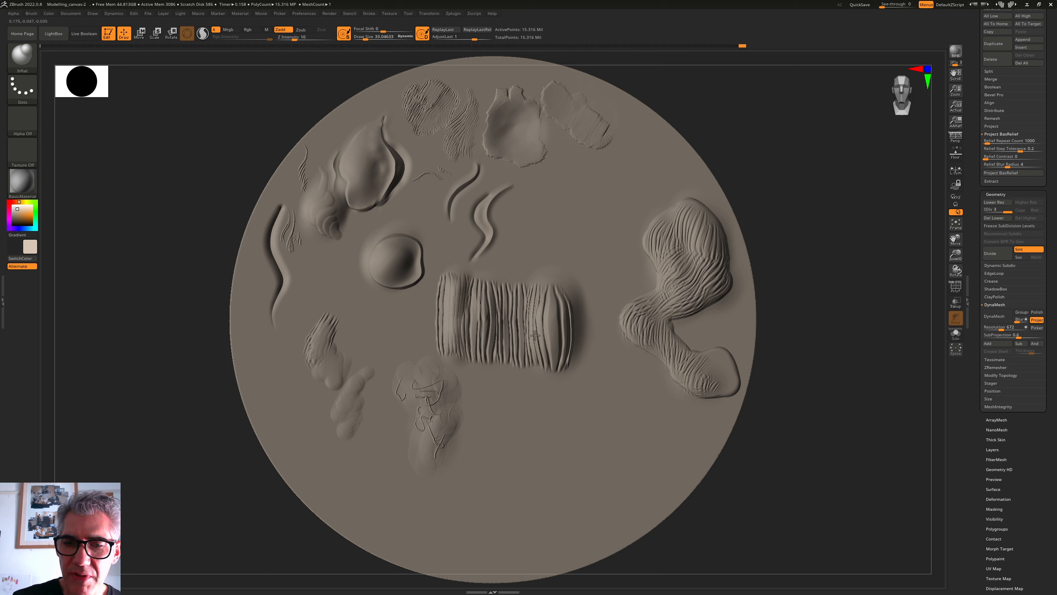
drag(536, 332, 540, 291)
Inflate the striations of the winding patch and the middle ridges of the striped block
drag(723, 253, 671, 223)
mouse_move(681, 281)
mouse_down()
mouse_move(692, 227)
mouse_move(727, 199)
mouse_up()
drag(710, 294, 721, 220)
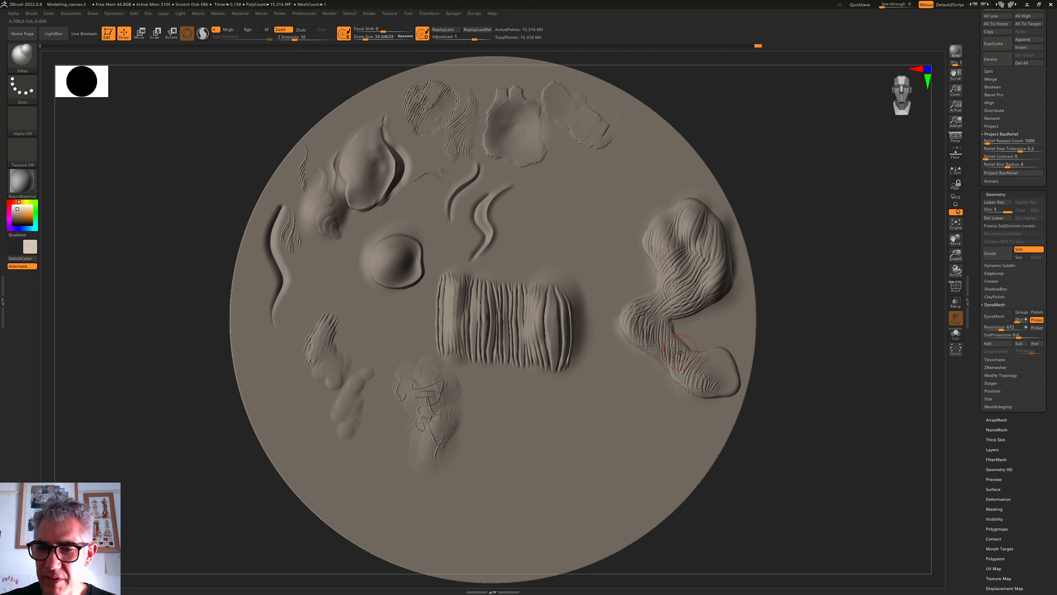
drag(680, 352, 722, 355)
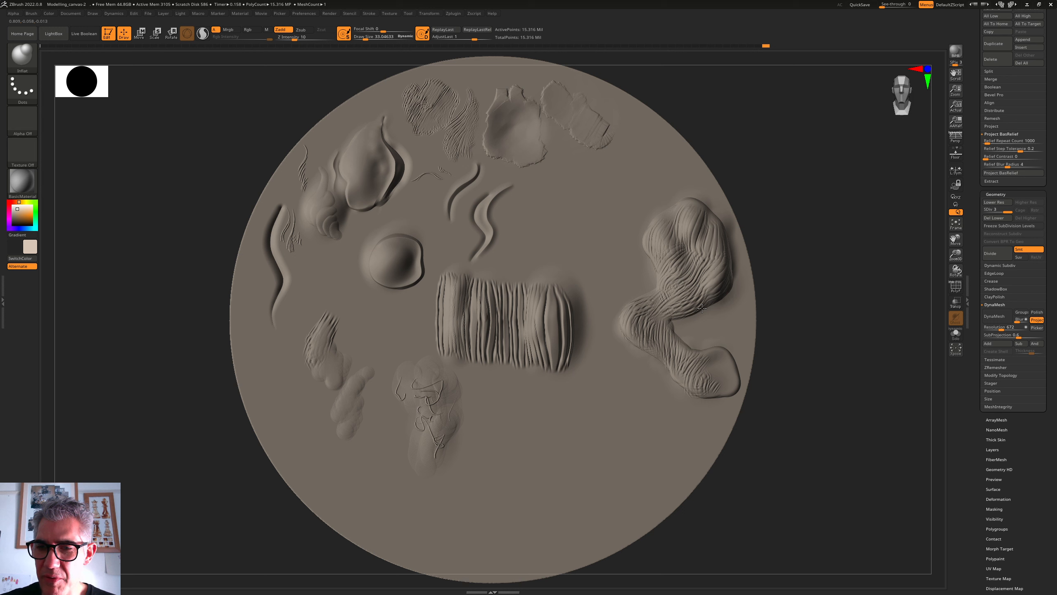
drag(717, 311, 717, 299)
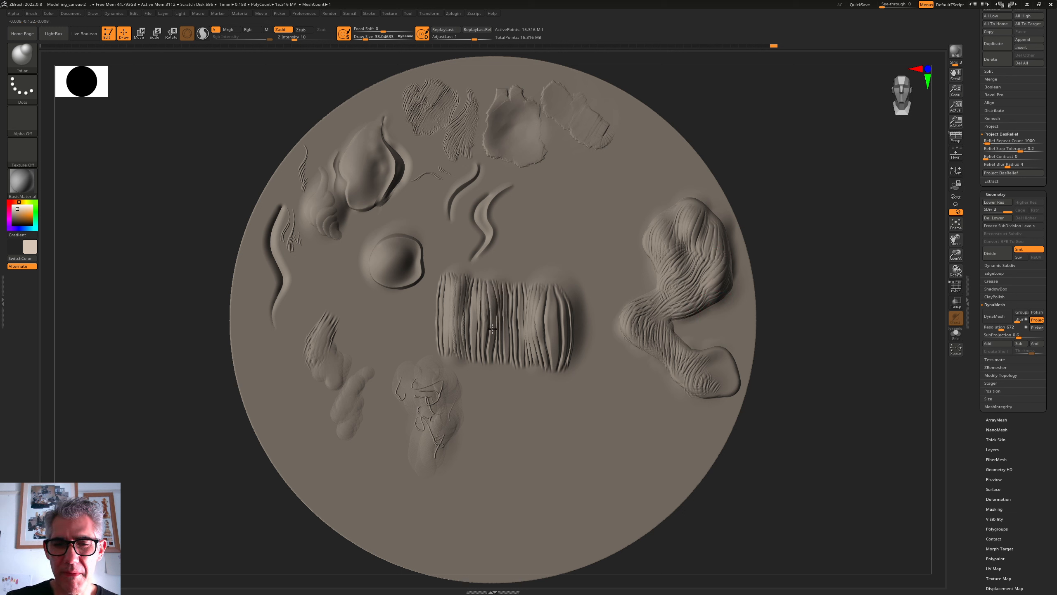
mouse_move(490, 277)
mouse_down()
mouse_move(503, 258)
mouse_move(530, 363)
mouse_up()
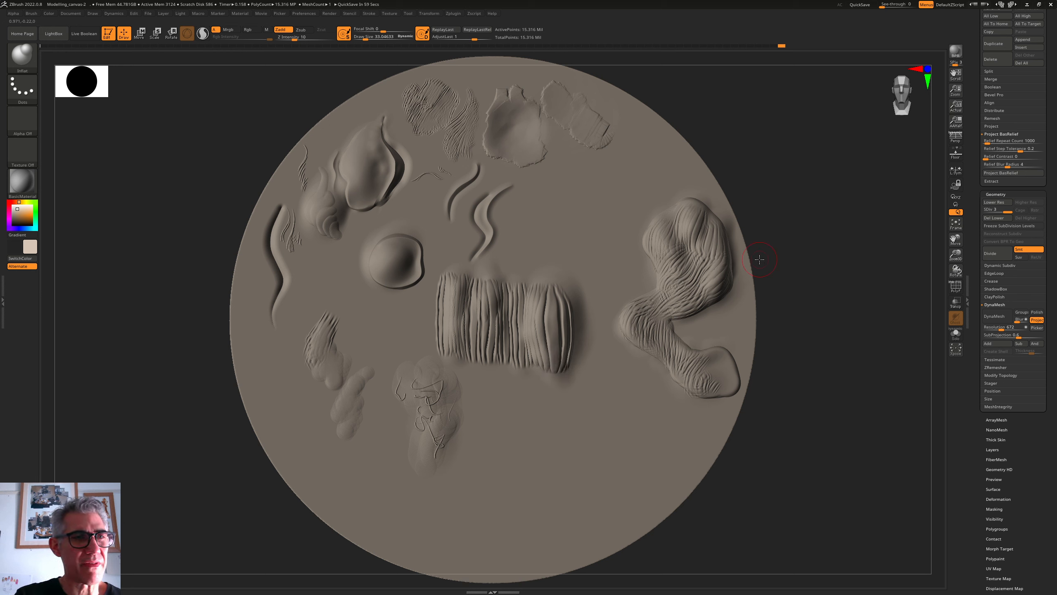
Try the Pinch brush on the S-shaped ridge above the striped block with a draw size of about 17 and a high Z Intensity
click(24, 55)
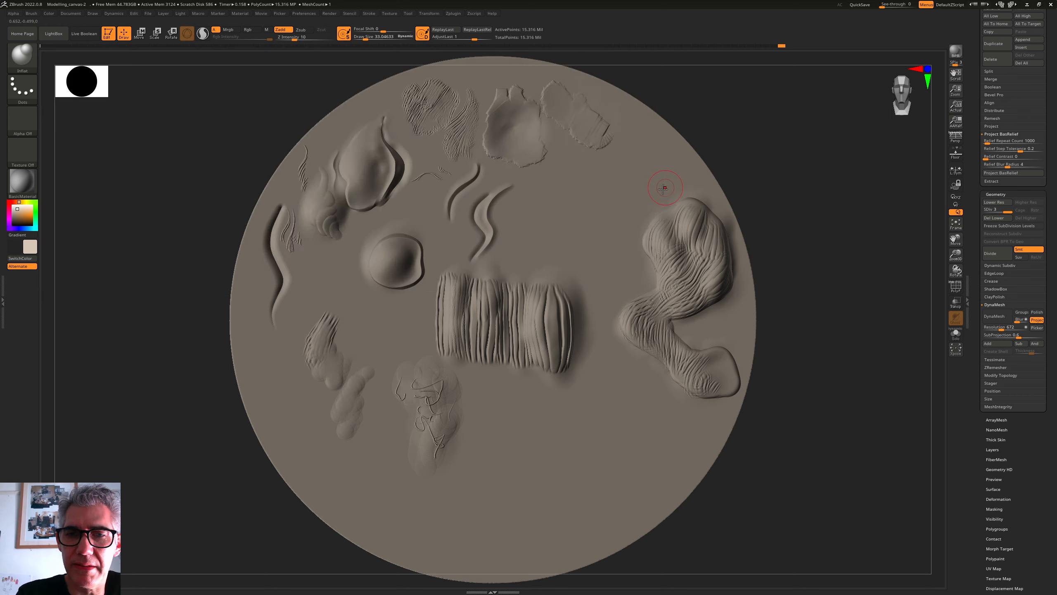
click(22, 57)
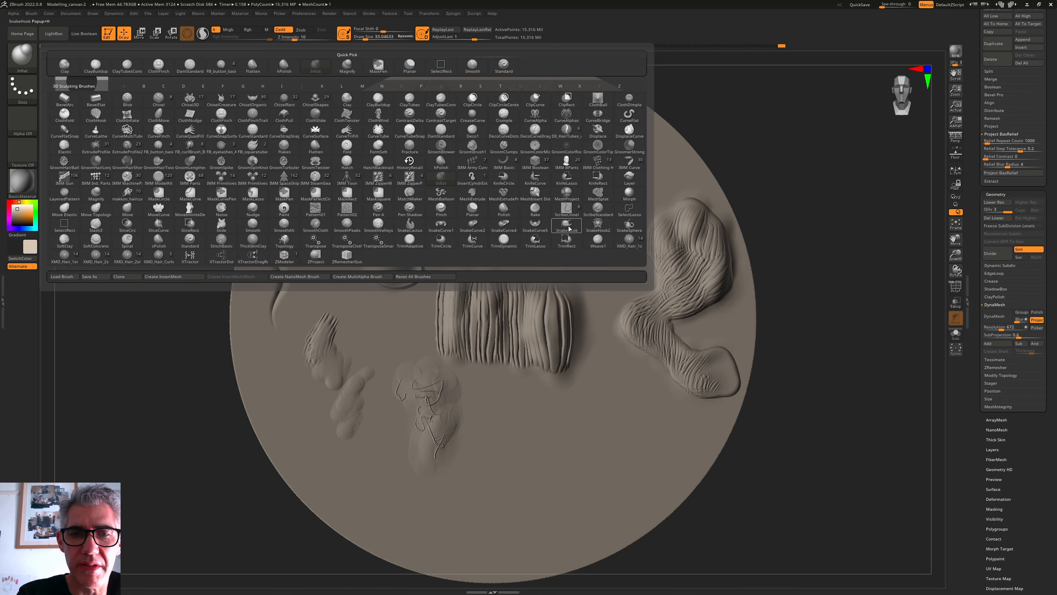
click(442, 207)
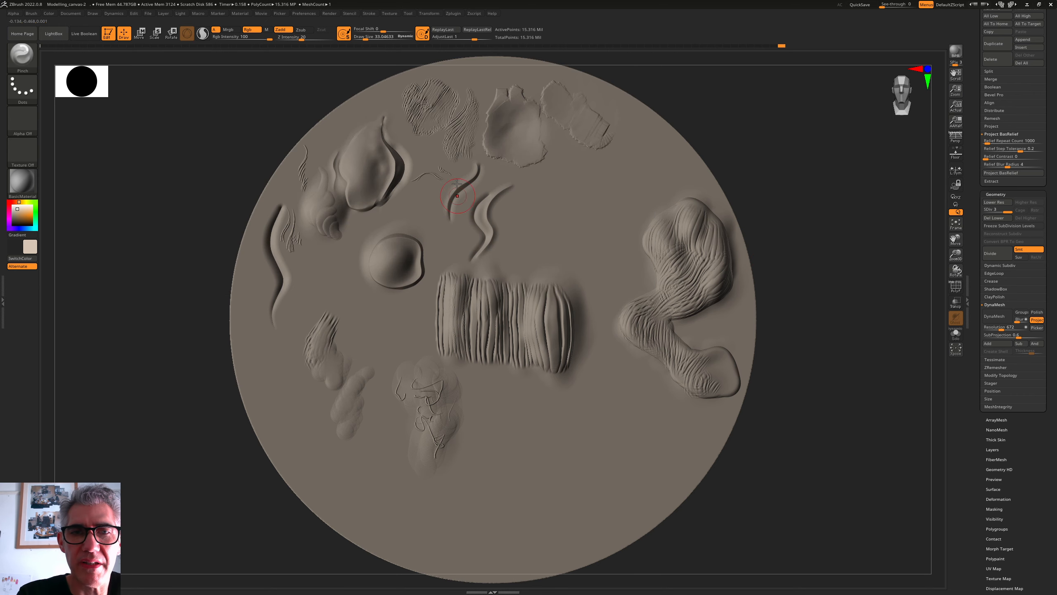
drag(362, 37, 362, 38)
click(312, 38)
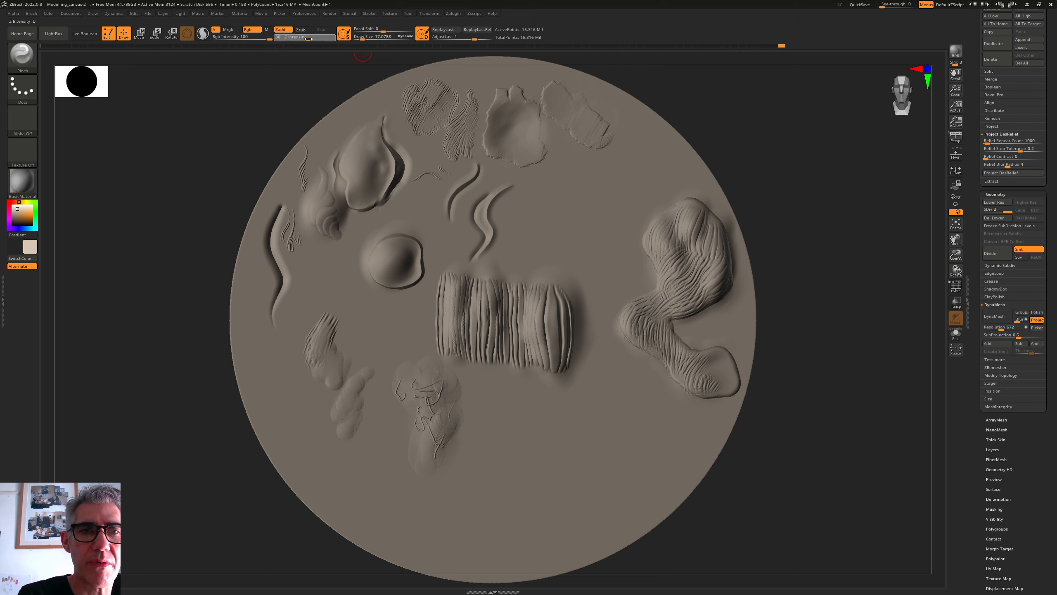
drag(487, 196, 484, 239)
Undo that pinch, set Z Intensity to 19 and draw size to about 23.3, and pinch the long left curve and teardrop fold
drag(312, 38, 297, 38)
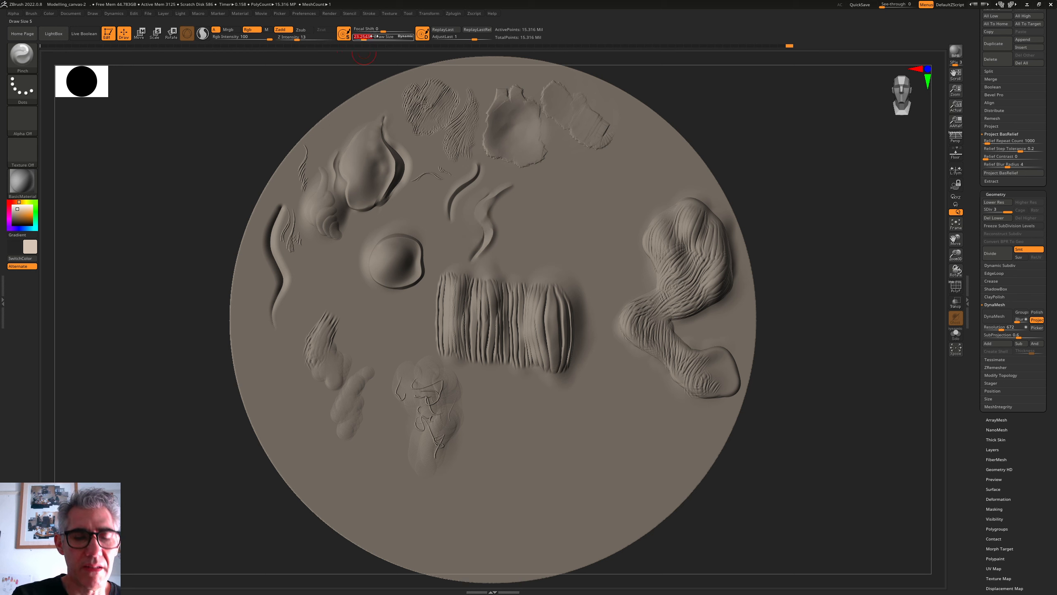
key(ctrl)
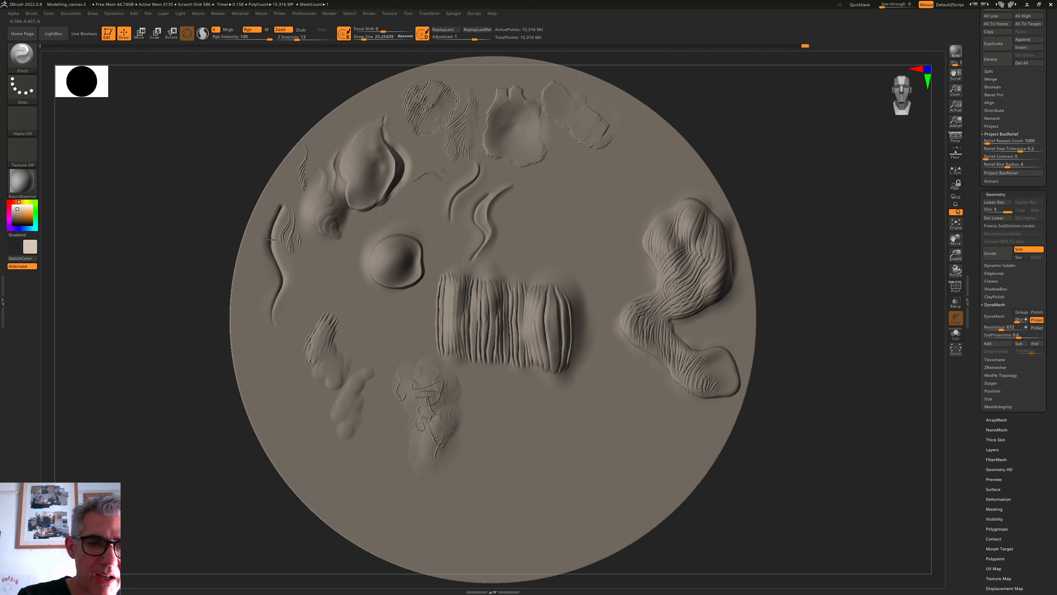
mouse_move(282, 288)
mouse_down()
mouse_move(276, 309)
mouse_move(275, 241)
mouse_move(273, 327)
mouse_up()
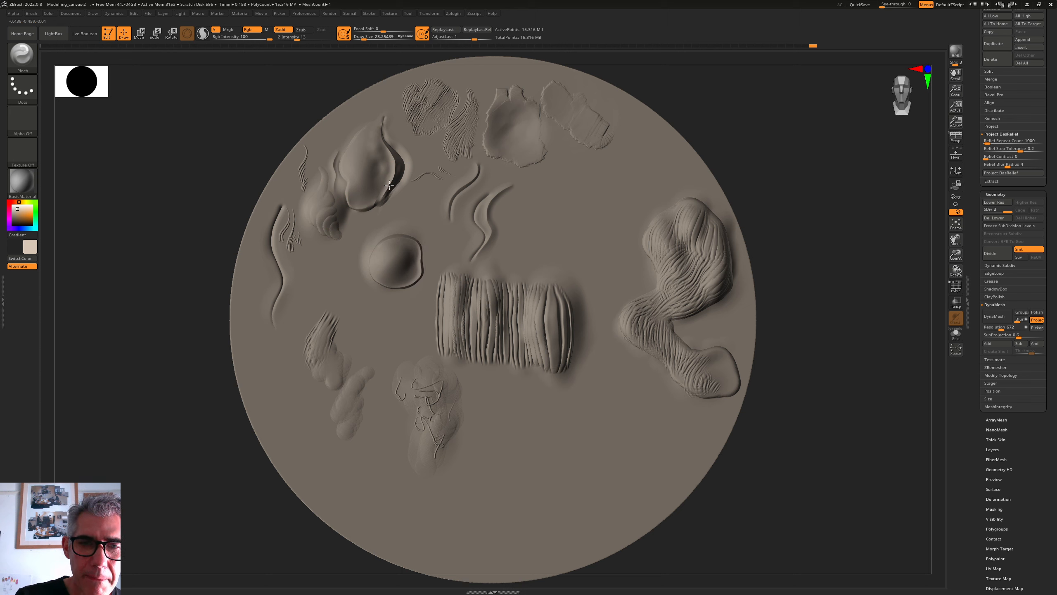
mouse_move(389, 185)
mouse_down()
mouse_move(384, 134)
mouse_move(349, 184)
mouse_up()
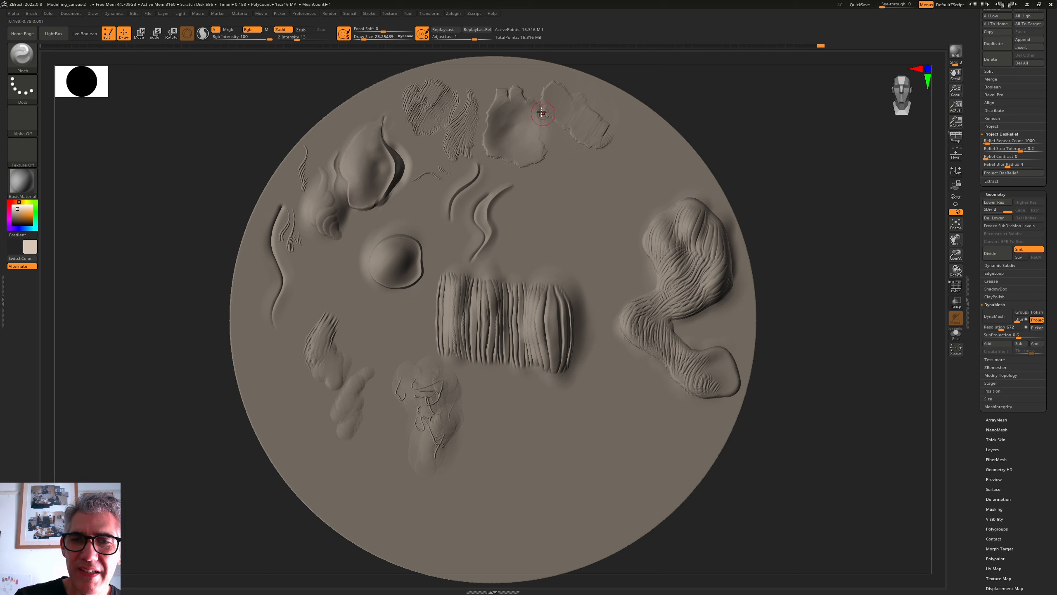
Pinch the short and S-shaped ridges, the striped block's left edge and the faint marks on the disc's upper right
mouse_move(456, 214)
mouse_down()
mouse_move(481, 159)
mouse_move(453, 199)
mouse_up()
mouse_move(513, 185)
mouse_down()
mouse_move(477, 252)
mouse_move(491, 194)
mouse_move(482, 205)
mouse_up()
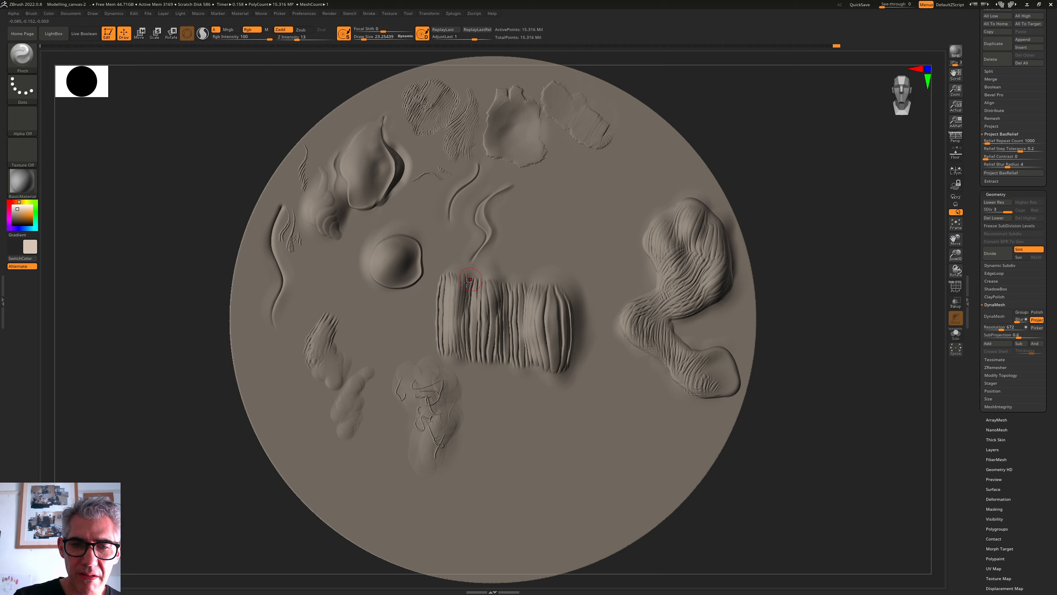
drag(442, 288, 444, 340)
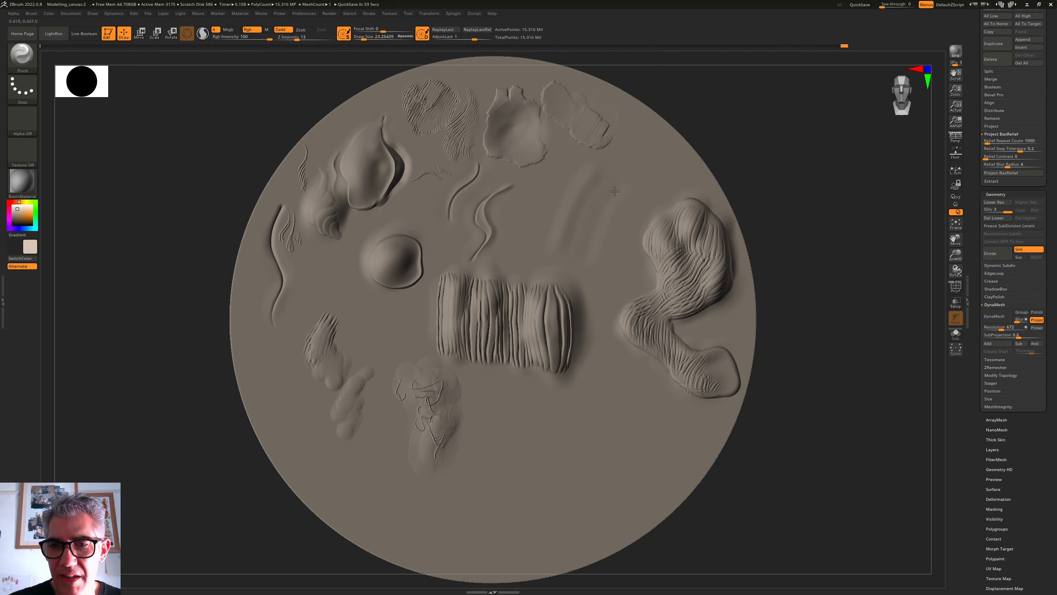
drag(601, 214, 628, 179)
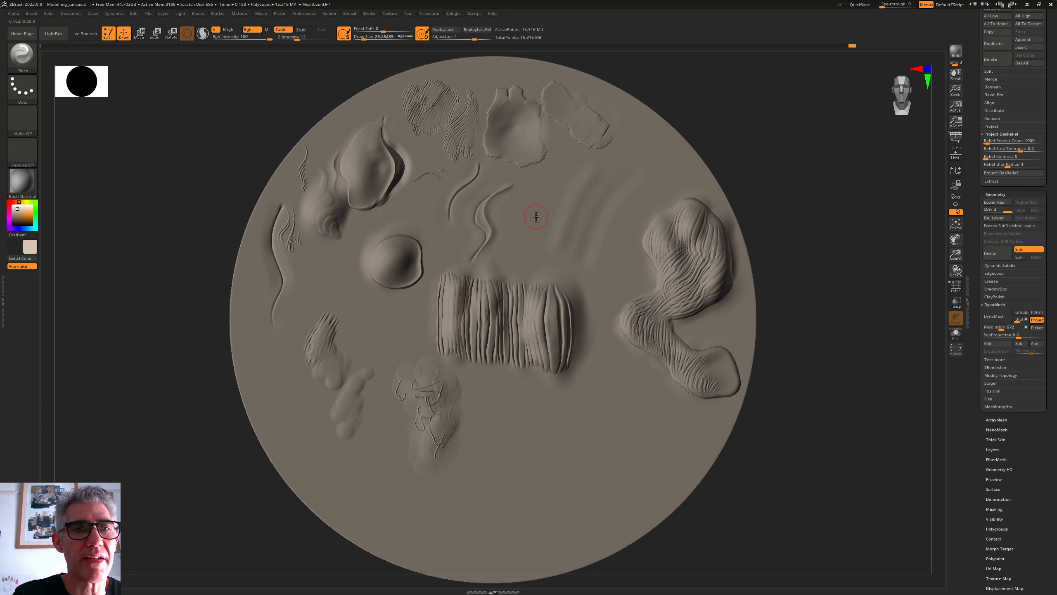
Browse the sculpting brushes and switch to the Rake brush
click(31, 54)
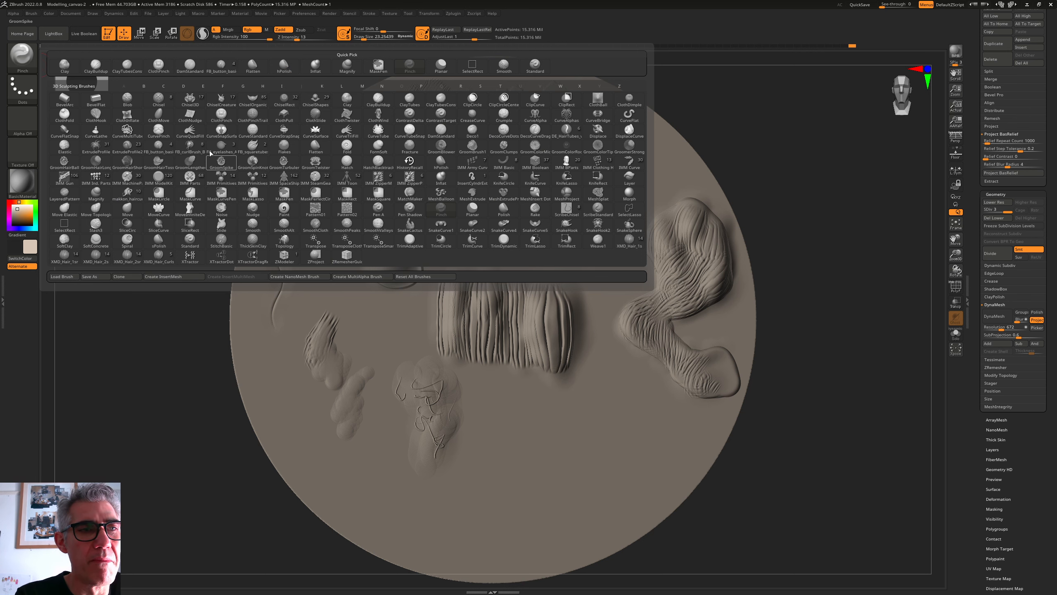
click(24, 58)
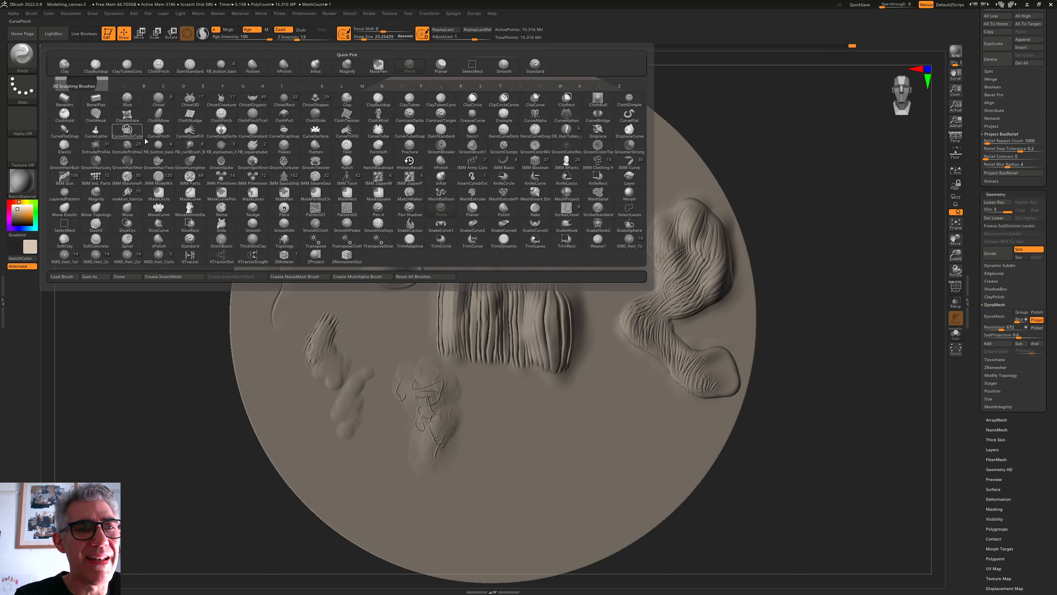
mouse_move(221, 120)
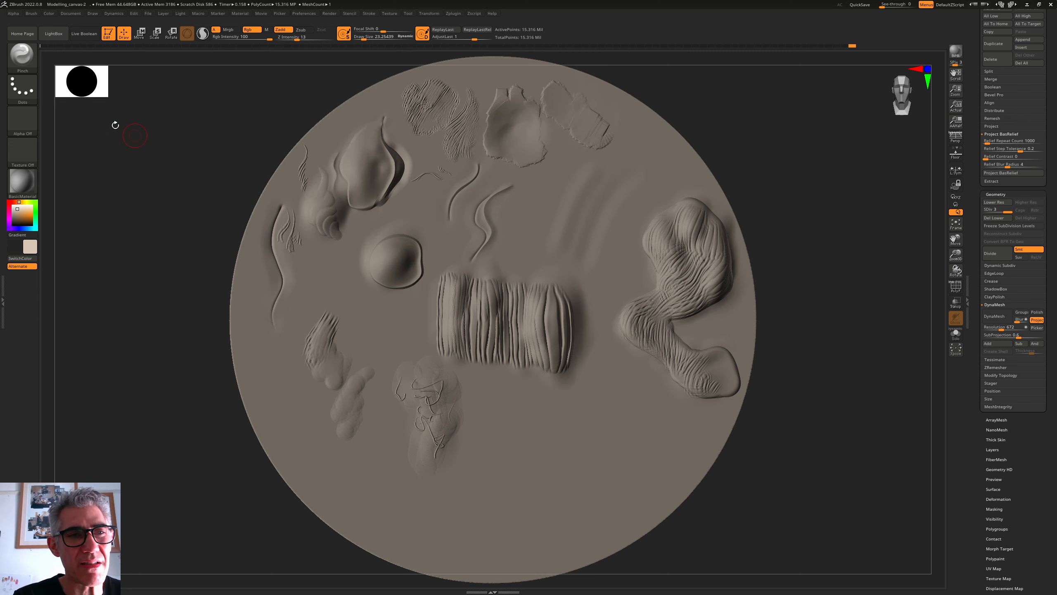
click(24, 53)
mouse_move(433, 214)
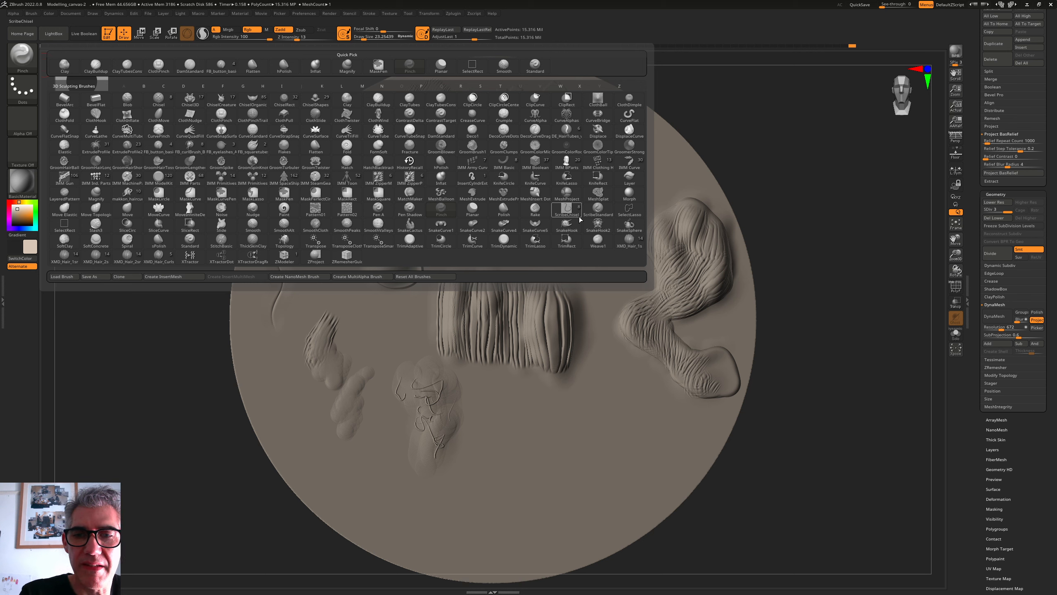
mouse_move(572, 230)
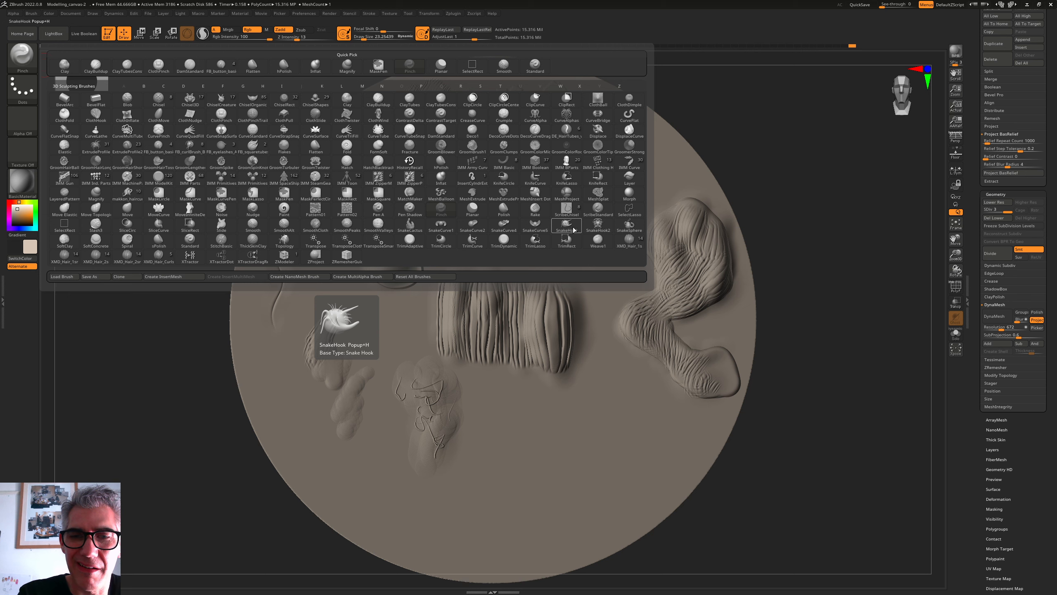
click(536, 211)
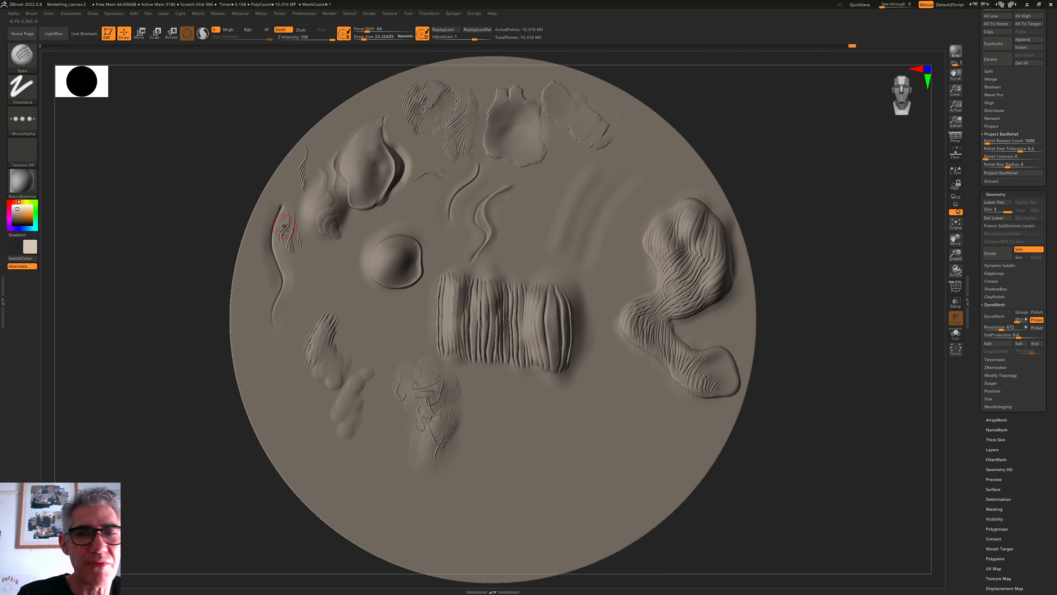
Lower the disc's mesh to subdivision level 1
click(988, 212)
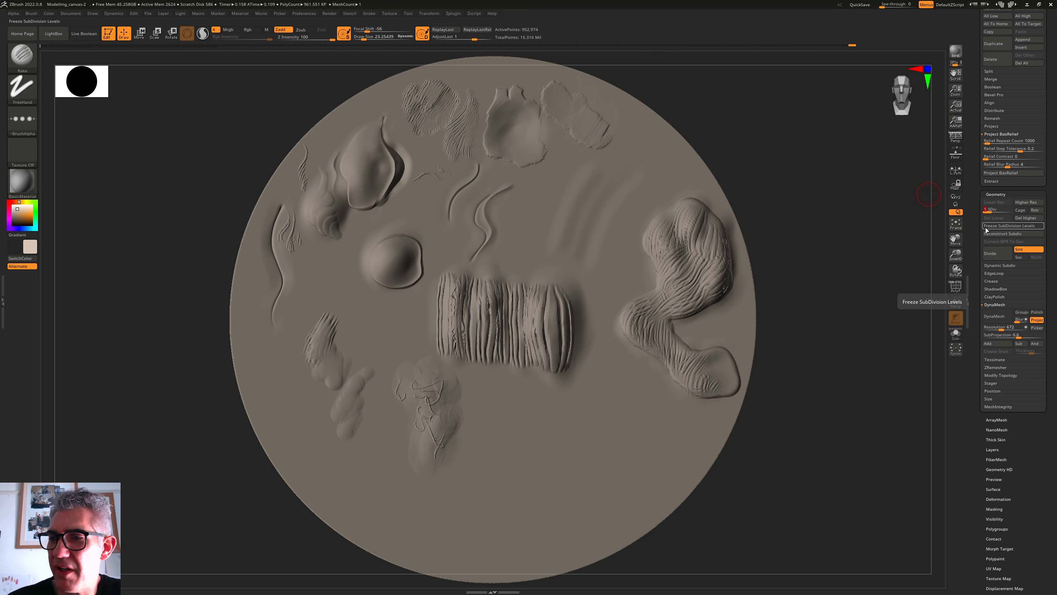
Set the Rake's Z Intensity to 56 and draw size to about 38.6, and rake and smooth strokes between the S-shaped ridge and the striped block
mouse_move(544, 185)
mouse_down()
mouse_move(538, 230)
mouse_move(543, 247)
mouse_move(542, 201)
mouse_move(550, 252)
mouse_move(543, 203)
mouse_move(556, 184)
mouse_up()
drag(364, 40, 319, 40)
drag(563, 177, 557, 228)
mouse_move(573, 191)
shift+mouse_down()
mouse_move(562, 187)
mouse_move(558, 231)
mouse_move(513, 232)
mouse_move(523, 268)
shift+mouse_up()
Rake a group of vertical grooves on the disc below the round bump, then smooth them down to faint ripples
drag(376, 315, 382, 351)
mouse_move(386, 319)
mouse_down()
mouse_move(396, 354)
mouse_move(408, 347)
mouse_move(381, 334)
mouse_move(387, 320)
mouse_move(415, 329)
mouse_move(399, 311)
mouse_move(393, 350)
mouse_move(403, 349)
mouse_up()
mouse_move(405, 319)
mouse_down()
mouse_move(412, 348)
mouse_move(394, 348)
mouse_up()
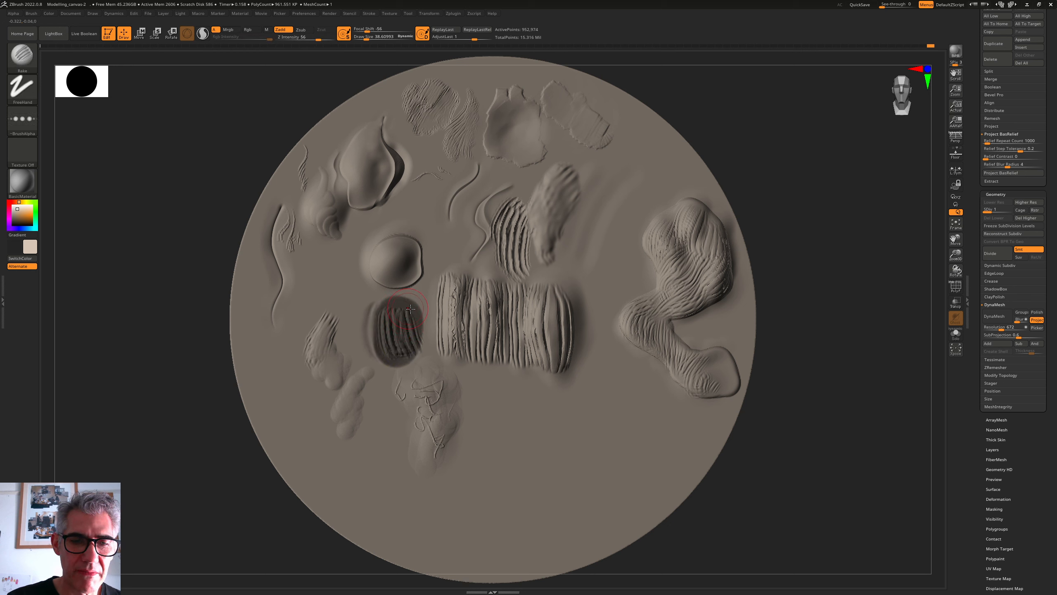
ctrl+drag(814, 201, 787, 221)
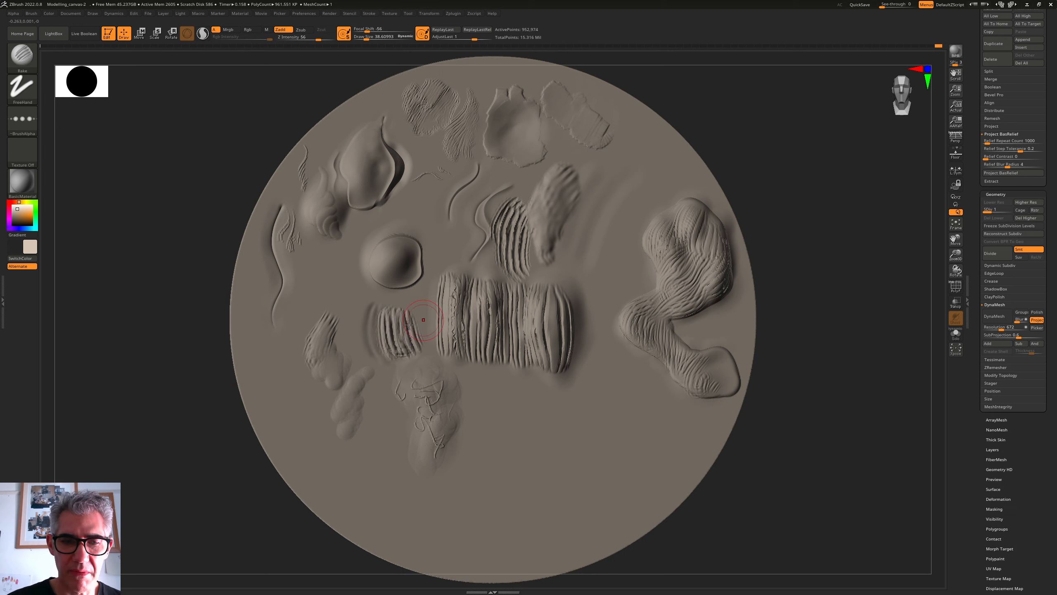
mouse_move(405, 321)
shift+mouse_down()
mouse_move(400, 349)
mouse_move(420, 330)
shift+mouse_up()
Set the Rake's Focal Shift to -61 and draw size to about 23.3, and rake fine grooves into the round bump's left side
drag(366, 39, 362, 39)
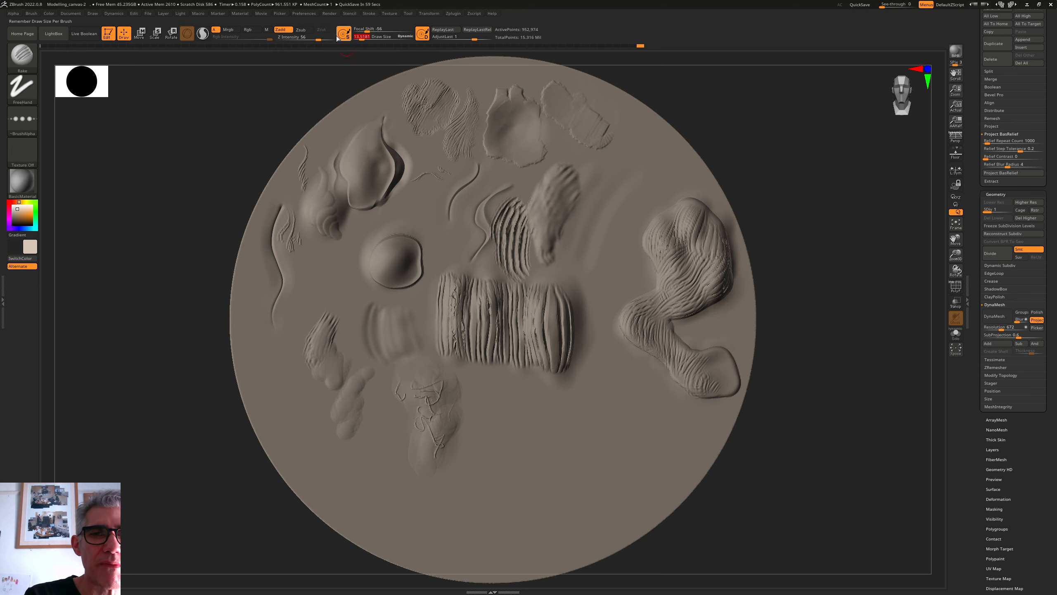
click(366, 30)
drag(366, 33, 363, 38)
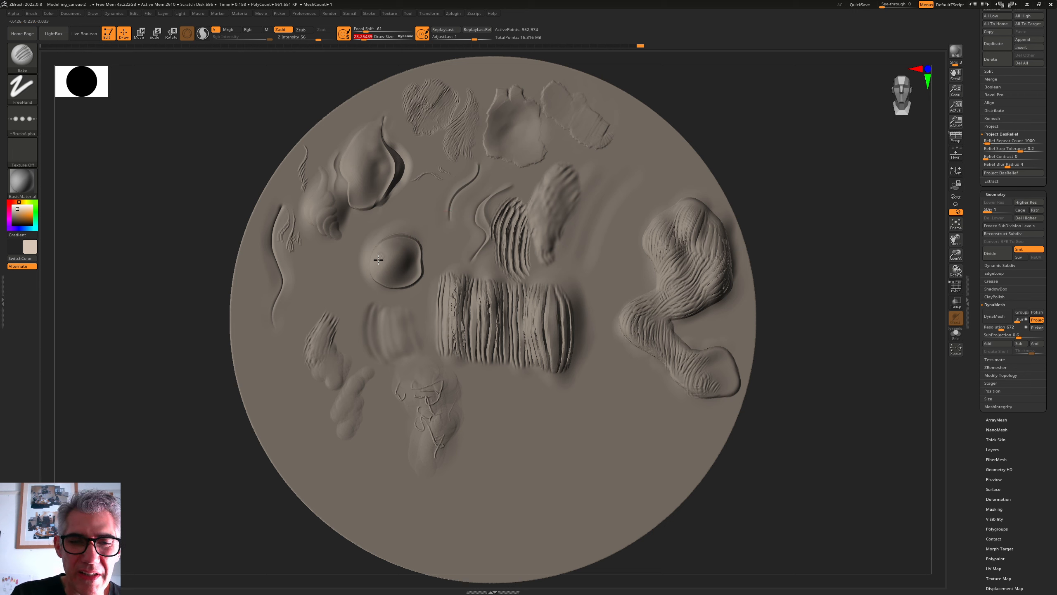
drag(381, 256, 381, 279)
Raise the mesh to subdivision level 2, rake and smooth the round bump, and rake a strip above the lumpy shape at the disc's left
drag(991, 210, 1004, 214)
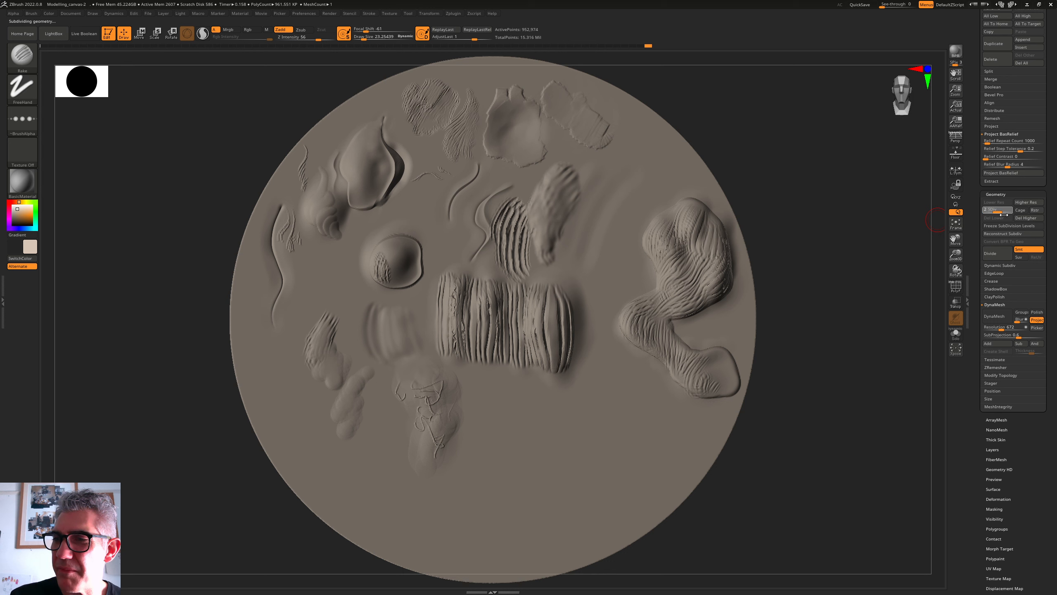
mouse_move(383, 260)
mouse_down()
mouse_move(382, 276)
mouse_move(402, 280)
mouse_move(379, 274)
mouse_move(414, 265)
mouse_move(394, 271)
mouse_move(396, 250)
mouse_up()
key(shift)
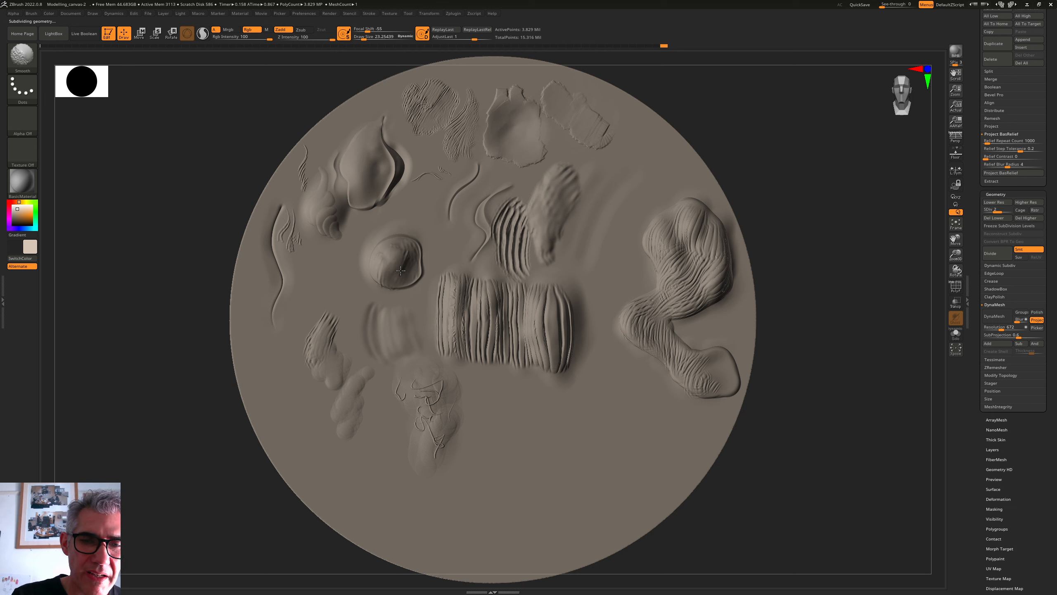
mouse_move(339, 304)
mouse_down()
mouse_move(341, 321)
mouse_move(355, 302)
mouse_move(344, 318)
mouse_move(352, 268)
mouse_up()
shift+drag(349, 299, 348, 292)
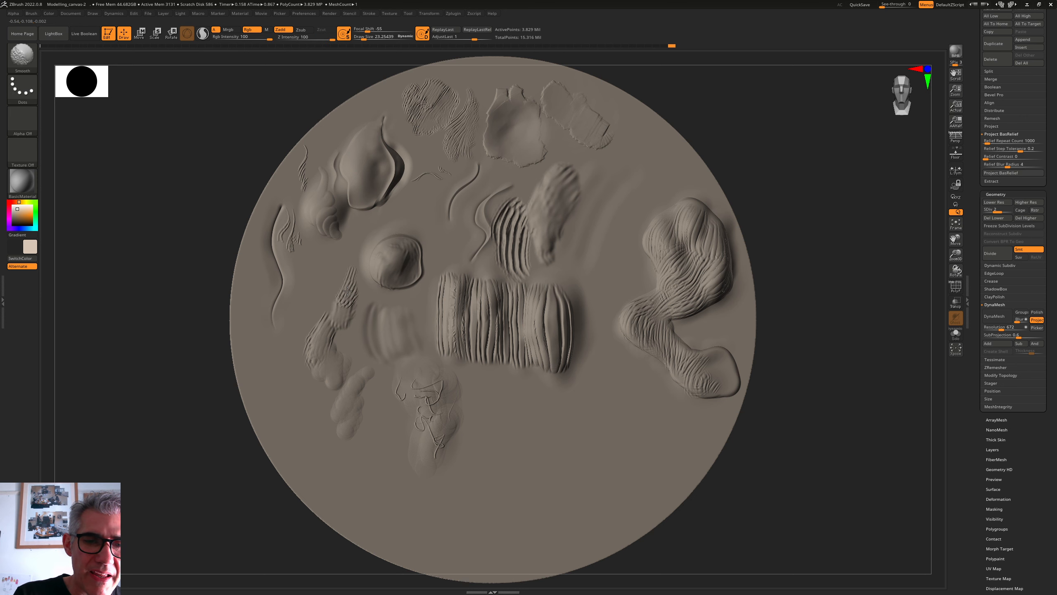
Switch to the Clay brush with Alpha 27 and build up rough strokes over the lumpy shape at the disc's left
click(22, 56)
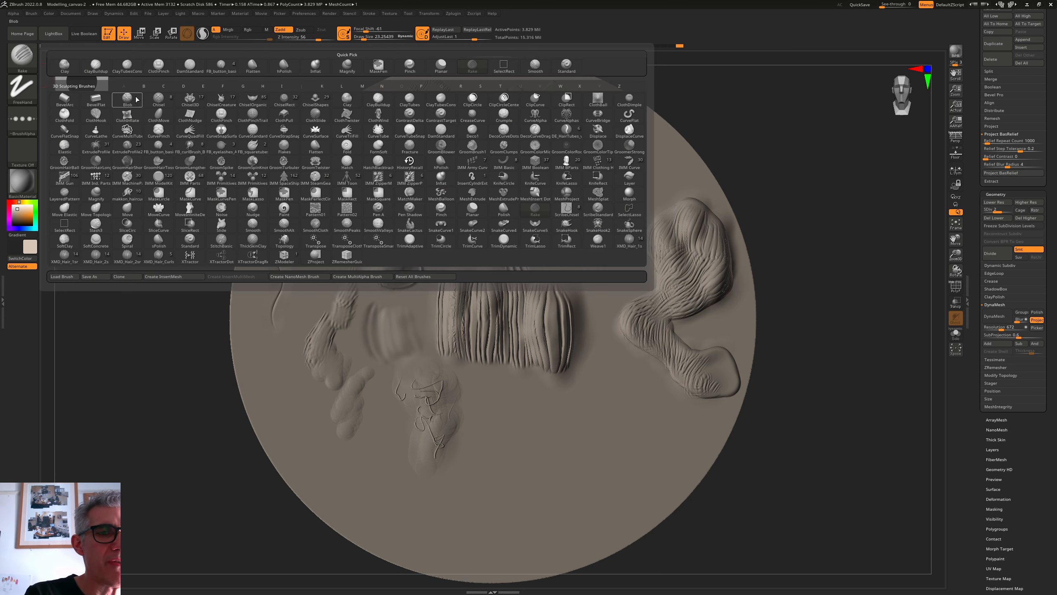
click(65, 64)
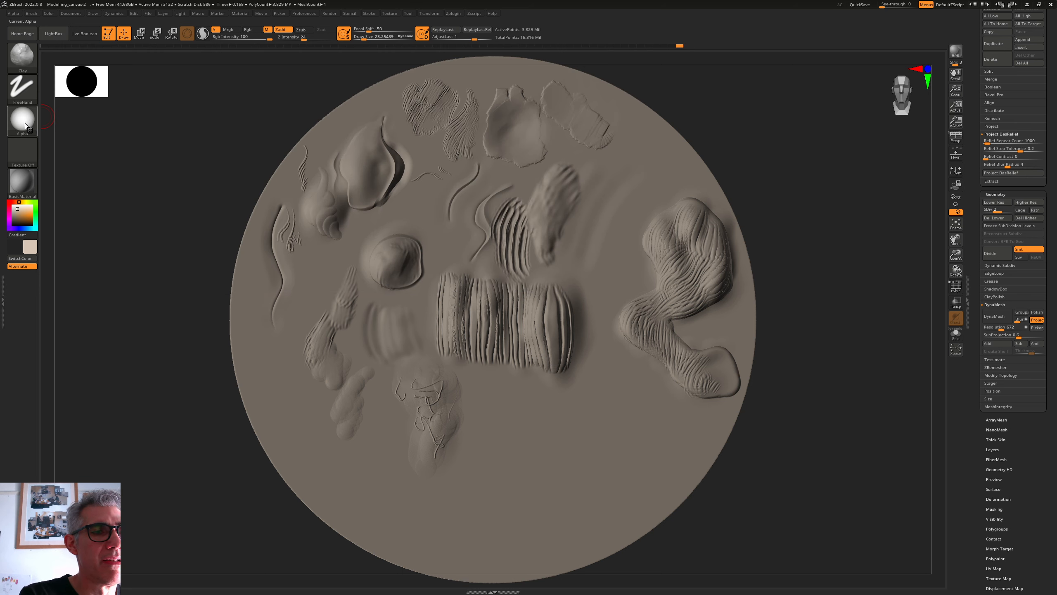
click(22, 120)
click(472, 189)
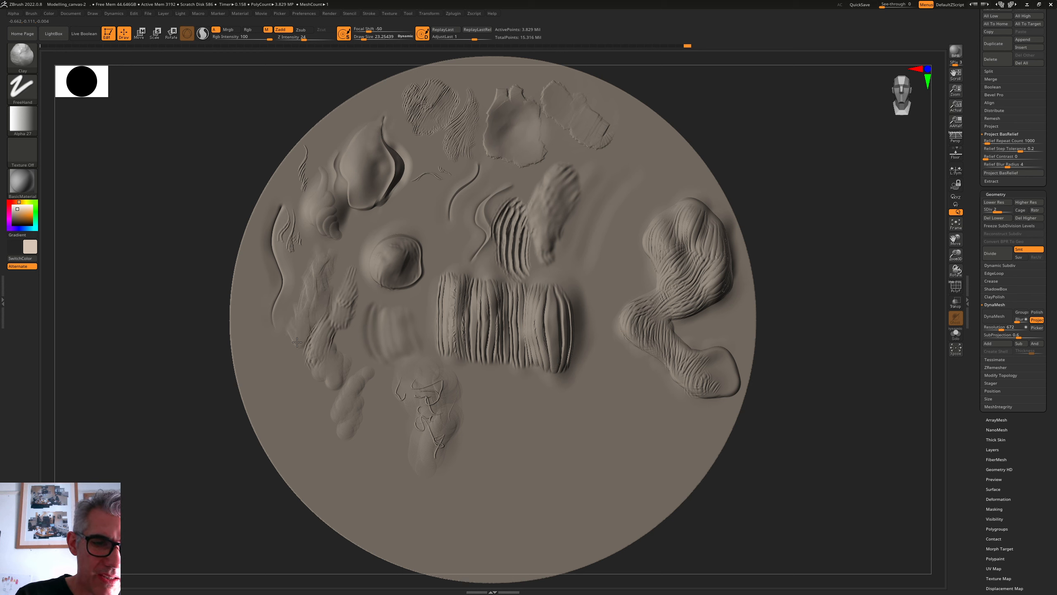
drag(305, 323, 293, 359)
mouse_move(312, 305)
mouse_down()
mouse_move(308, 288)
mouse_move(325, 309)
mouse_move(338, 291)
mouse_move(313, 357)
mouse_move(348, 304)
mouse_up()
Polish the rough clay strokes and the ribbed form on the disc's right with hPolish at draw size about 61 and a higher Z Intensity
click(29, 63)
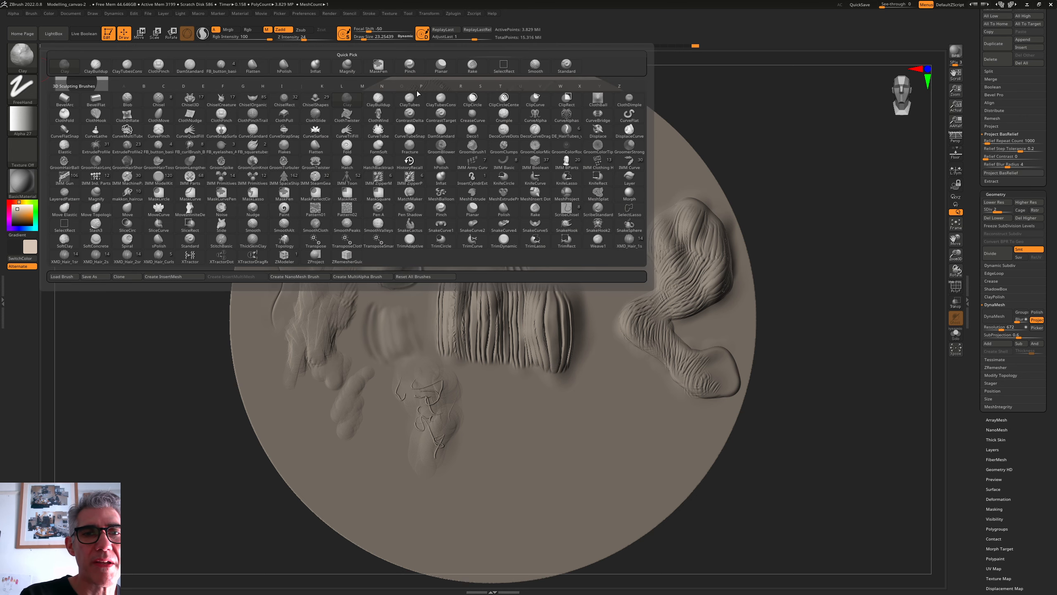
click(442, 163)
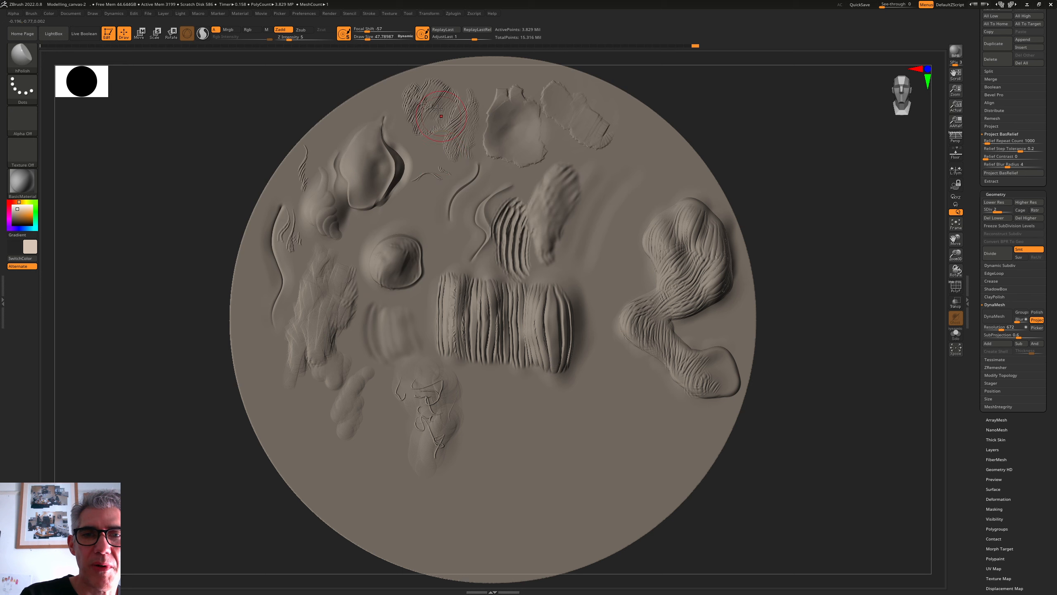
drag(374, 37, 377, 38)
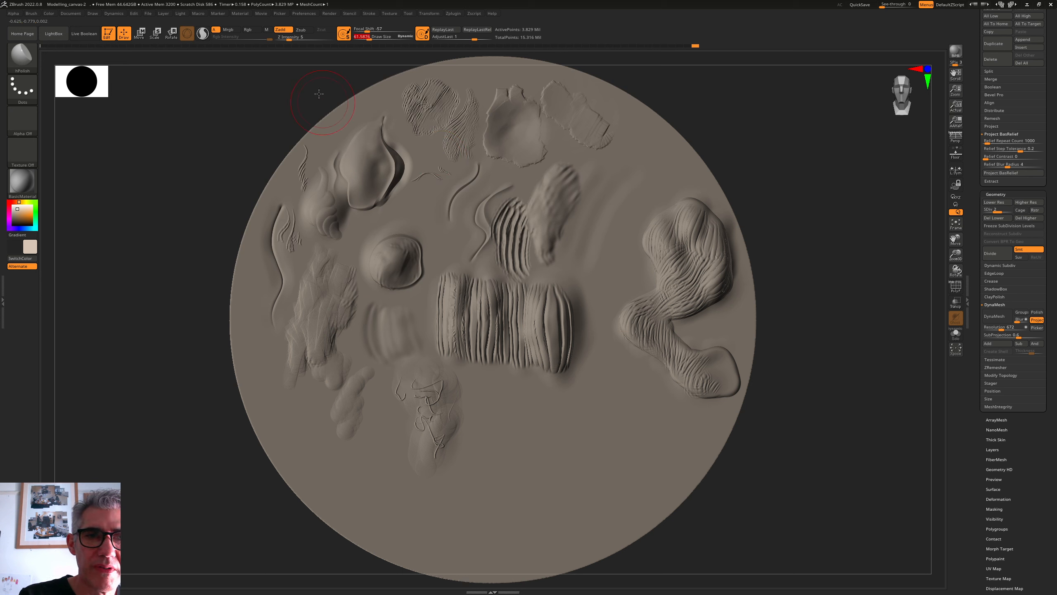
drag(288, 38, 293, 39)
drag(314, 314, 315, 347)
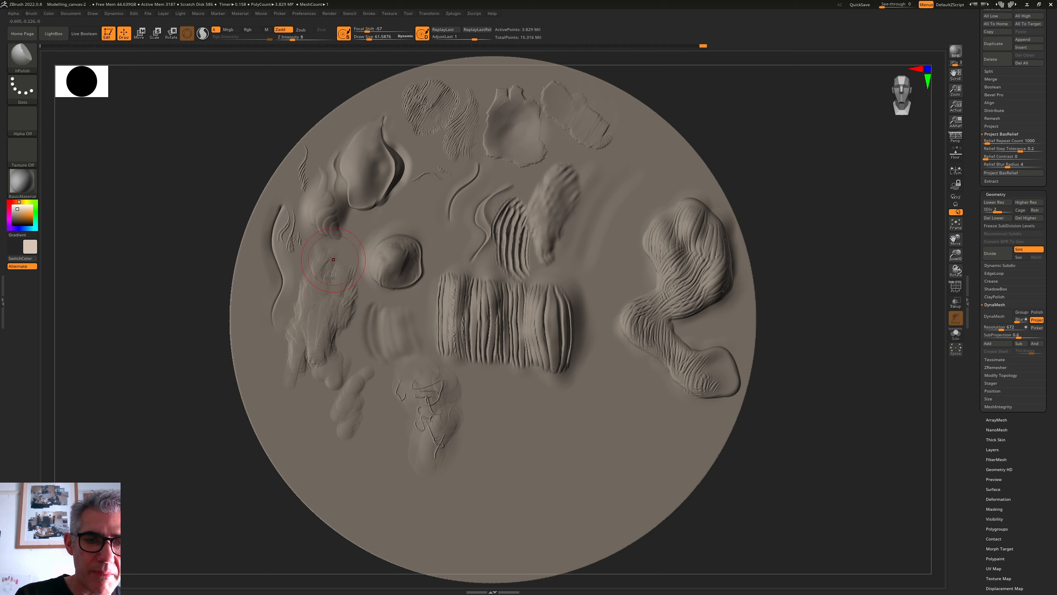
drag(329, 266, 316, 345)
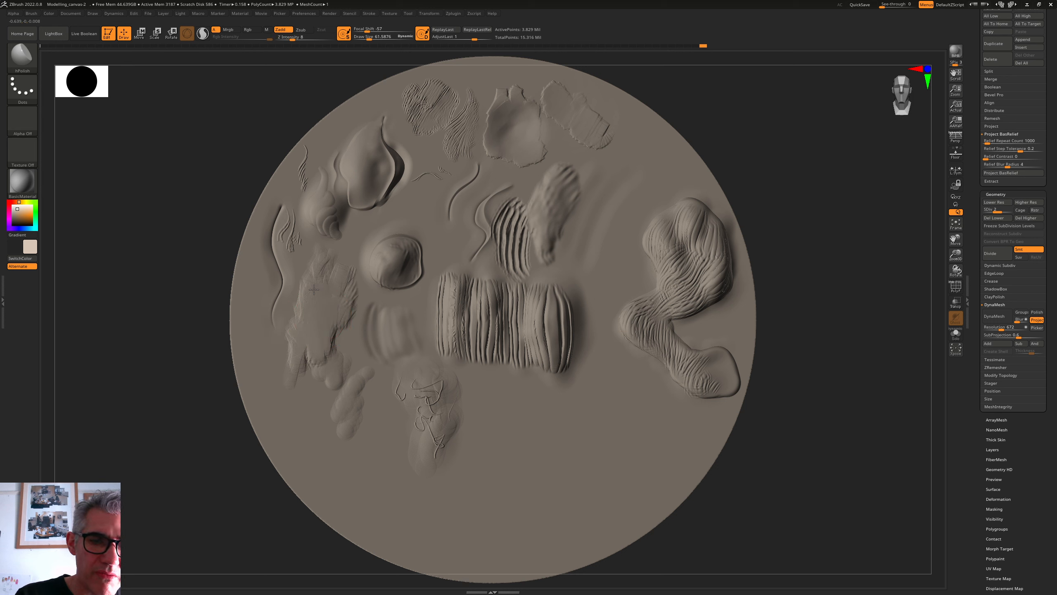
mouse_move(308, 309)
mouse_down()
mouse_move(301, 319)
mouse_move(290, 309)
mouse_move(303, 318)
mouse_move(349, 285)
mouse_up()
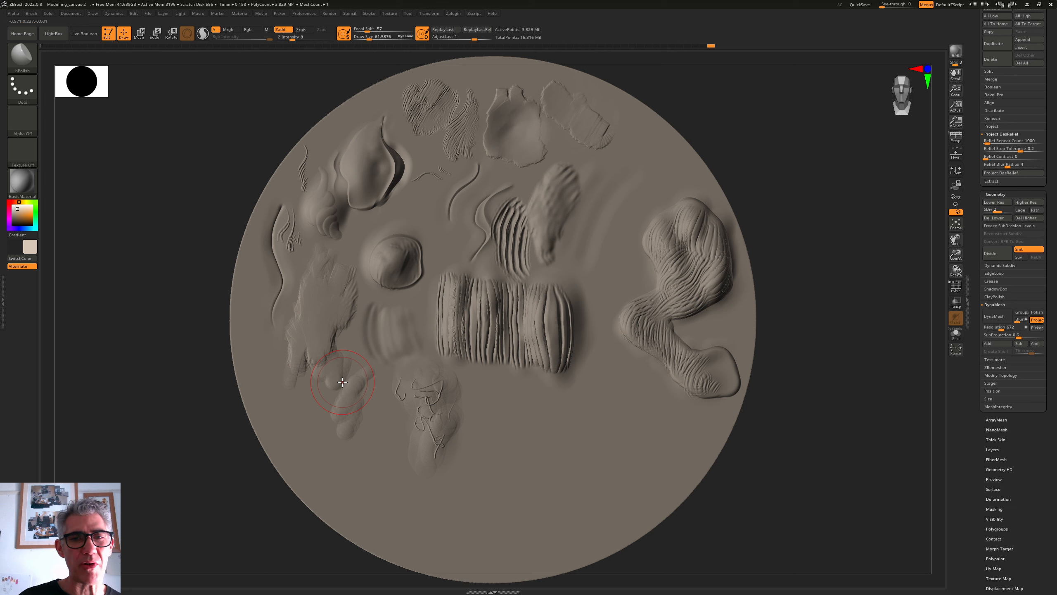
mouse_move(703, 216)
mouse_down()
mouse_move(676, 256)
mouse_move(693, 227)
mouse_move(683, 284)
mouse_move(648, 313)
mouse_move(702, 294)
mouse_move(714, 246)
mouse_move(691, 222)
mouse_up()
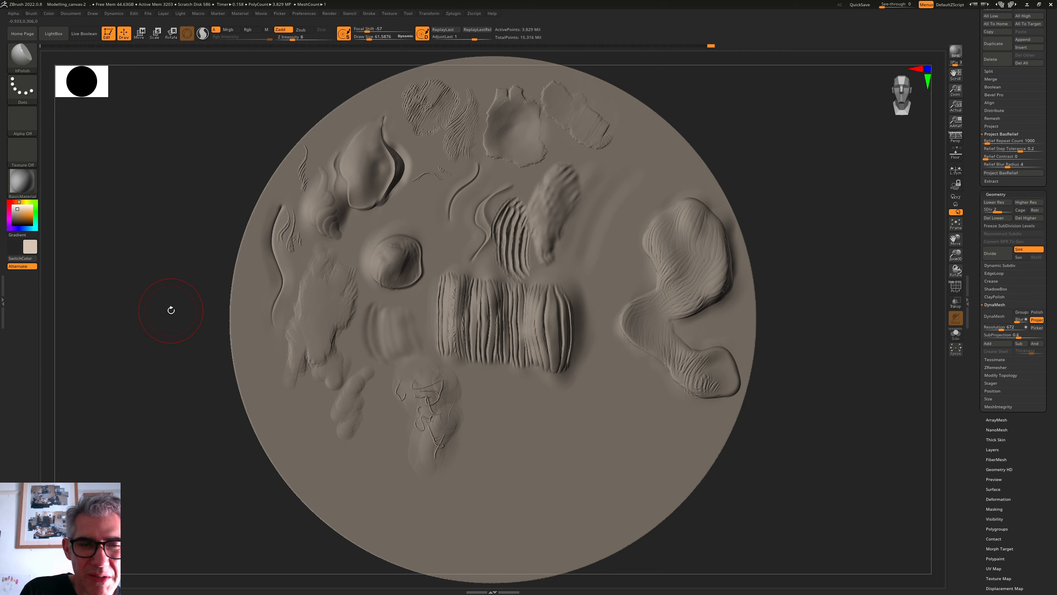
Reshape the smoothed ridge's upper end and the round bump's right edge with the Move brush, lowering Z Intensity to 27 for the final pull
click(22, 55)
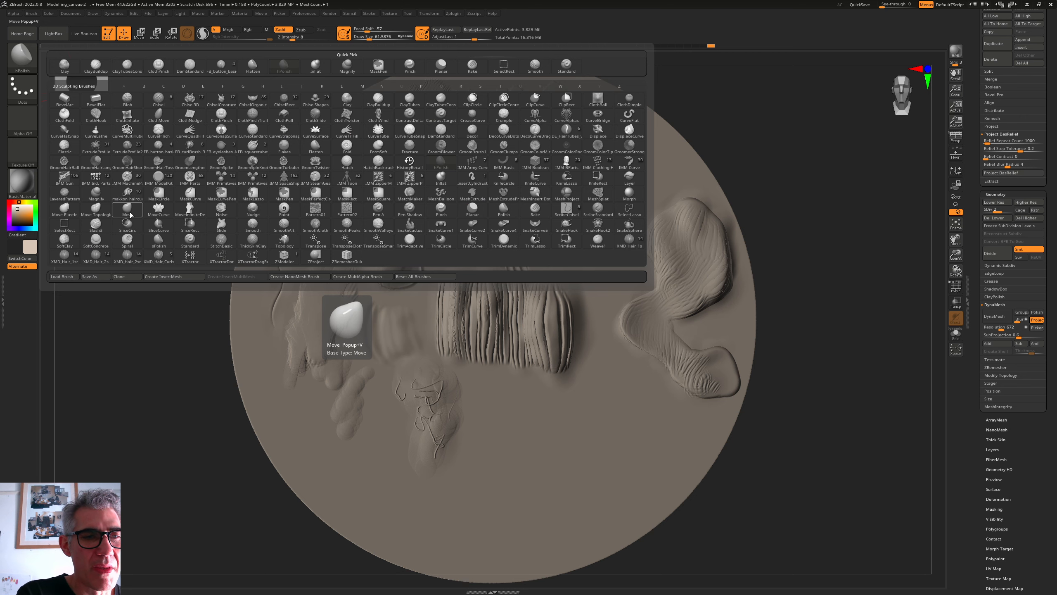
click(128, 212)
mouse_move(568, 193)
mouse_down()
mouse_move(581, 181)
mouse_move(570, 176)
mouse_up()
mouse_move(418, 246)
mouse_down()
mouse_move(436, 269)
mouse_move(412, 265)
mouse_up()
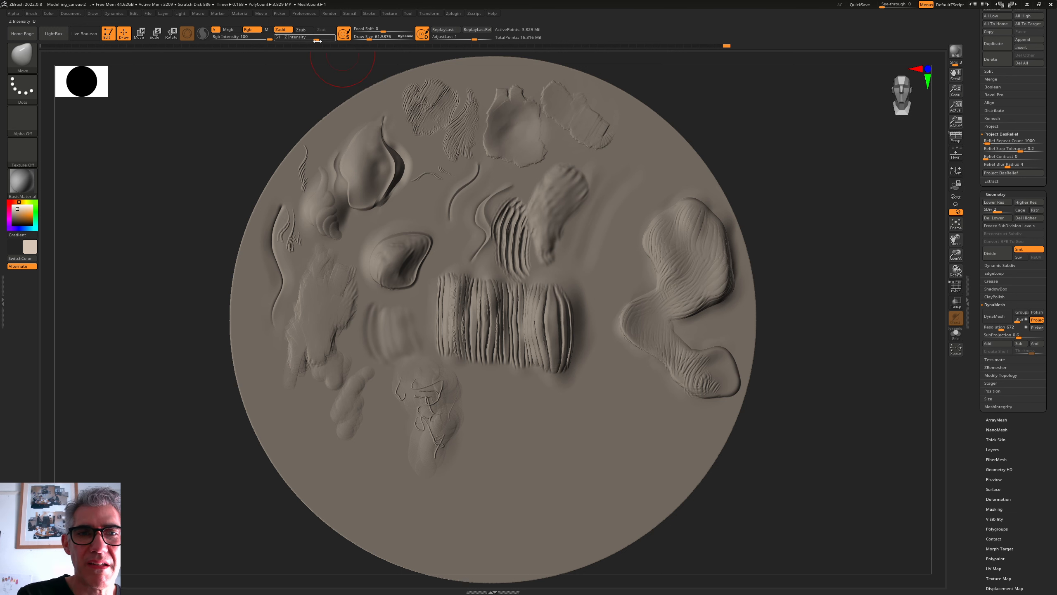
drag(315, 40, 310, 40)
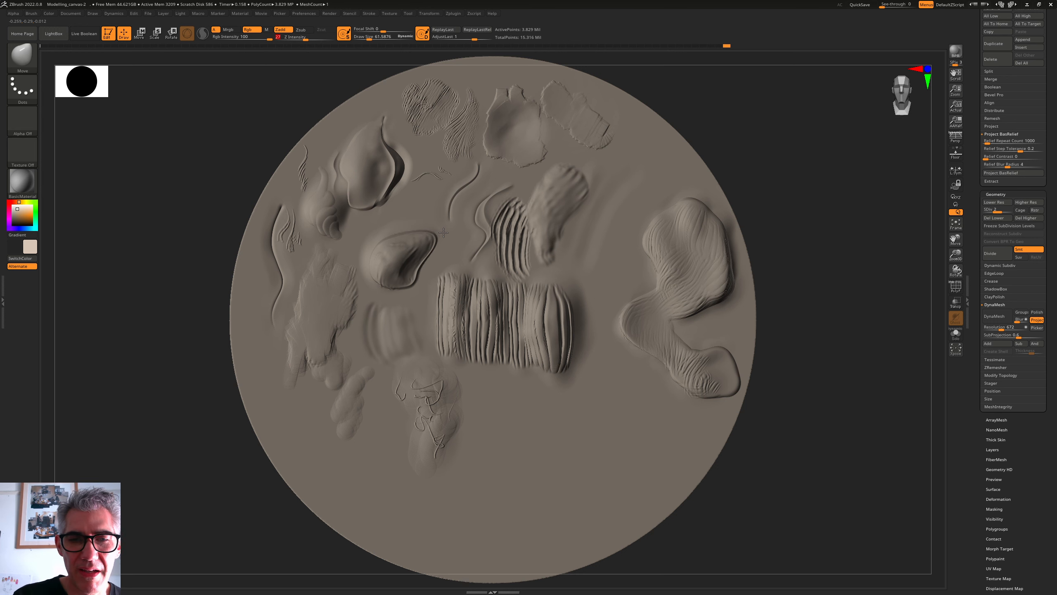
drag(429, 235, 417, 241)
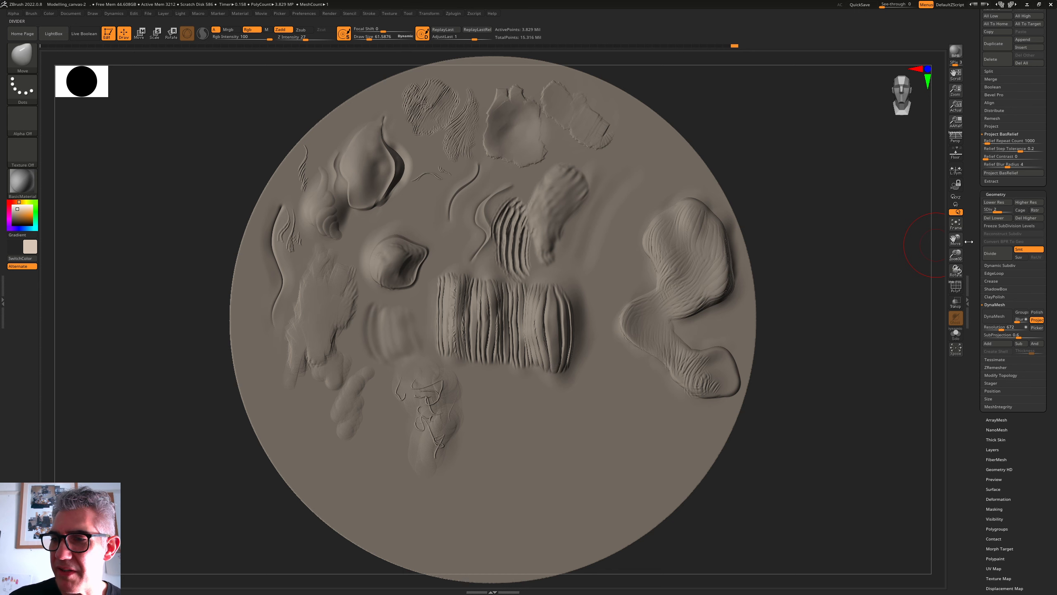
Inspect the disc's polygon wireframe up close around the round bump and return to the full view with the wireframe hidden
click(957, 291)
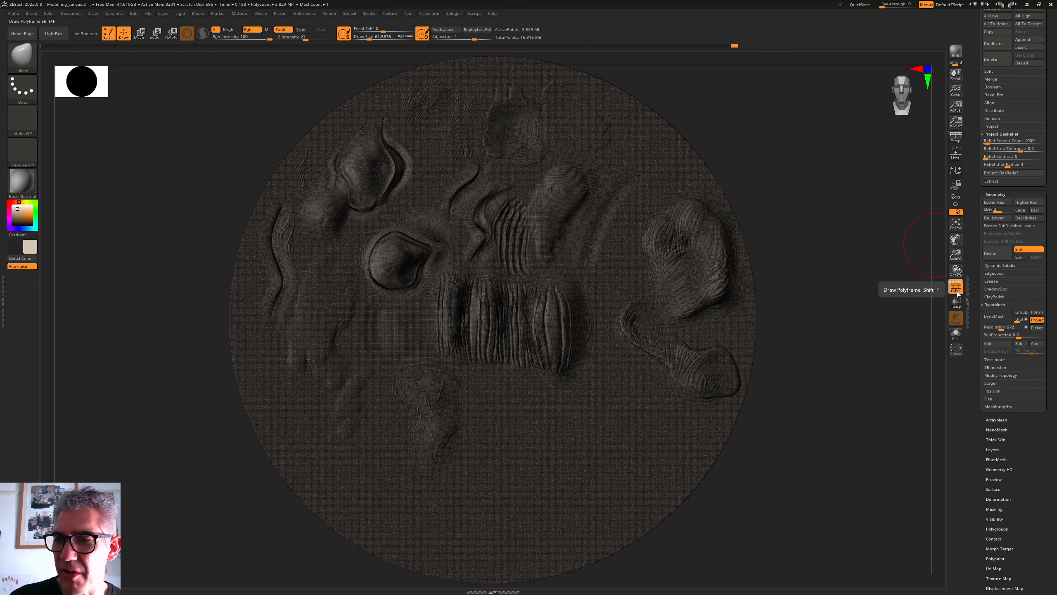
drag(956, 254, 1056, 244)
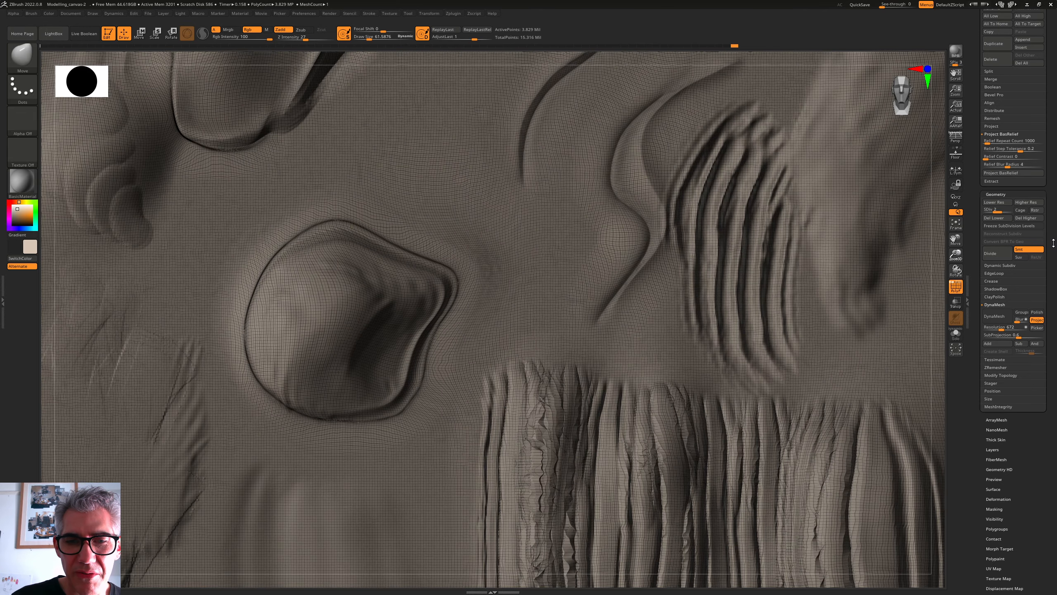
scroll(1011, 249, up, 1)
click(956, 225)
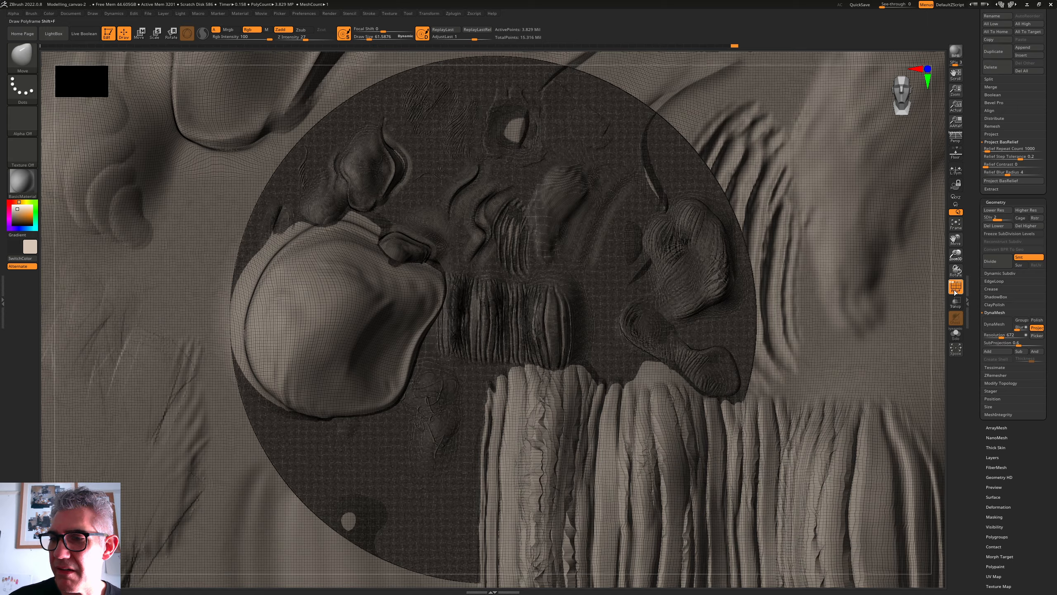
click(957, 290)
ctrl+shift+click(775, 251)
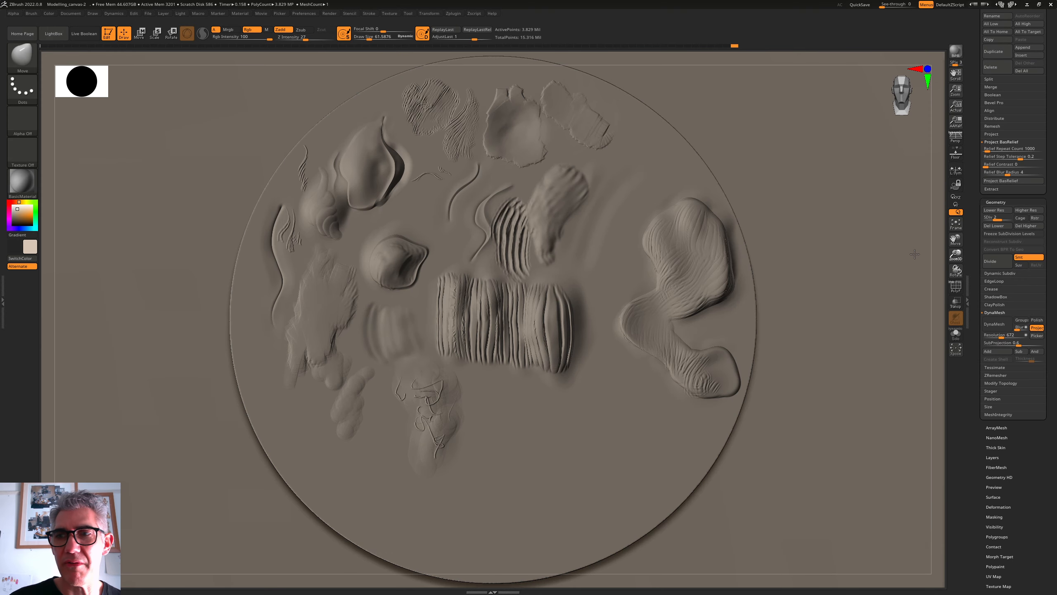
ctrl+shift+click(691, 275)
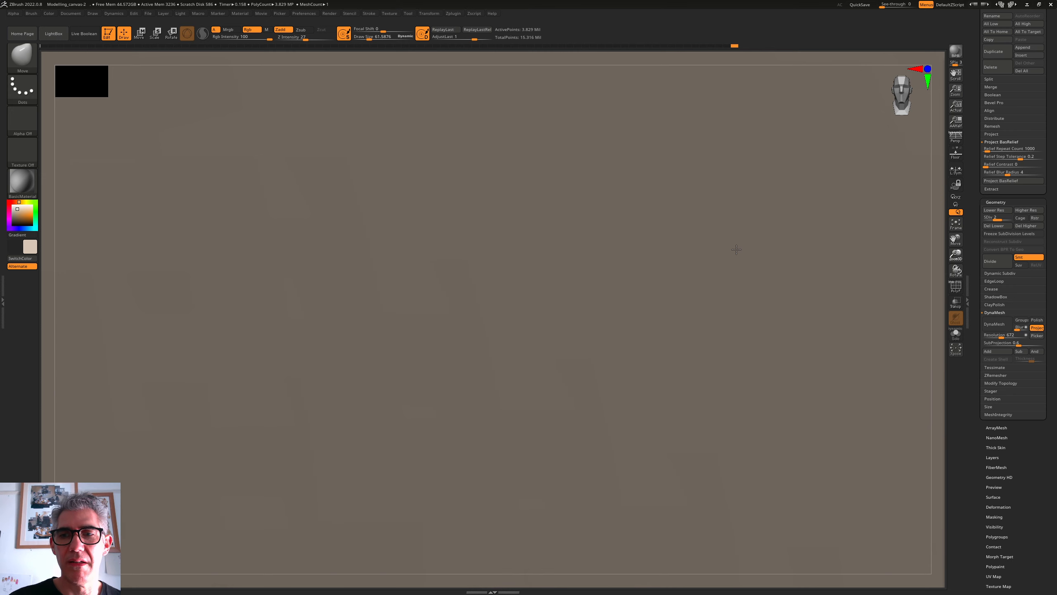
ctrl+shift+click(737, 249)
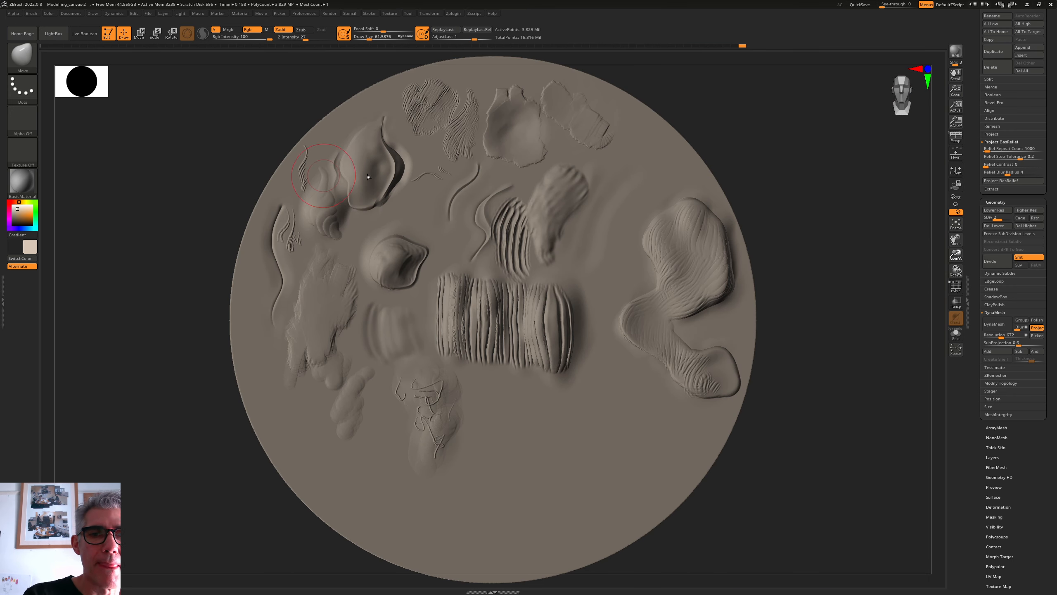
Set the Move brush to Focal Shift -58, draw size about 30 and Z Intensity 19, and nudge the teardrop's right edge and tip
drag(383, 31, 366, 31)
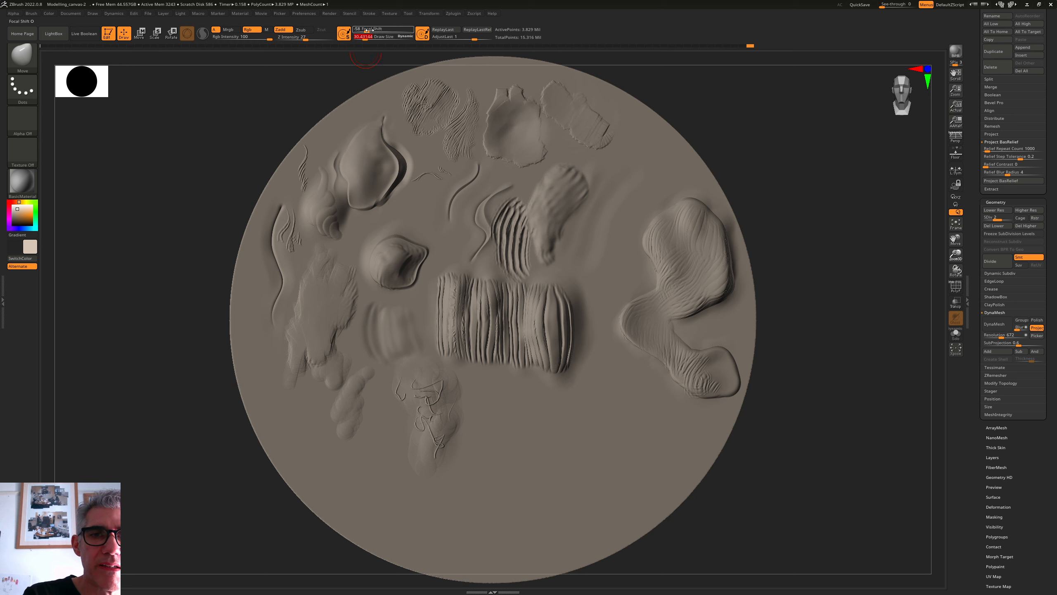
drag(313, 40, 301, 40)
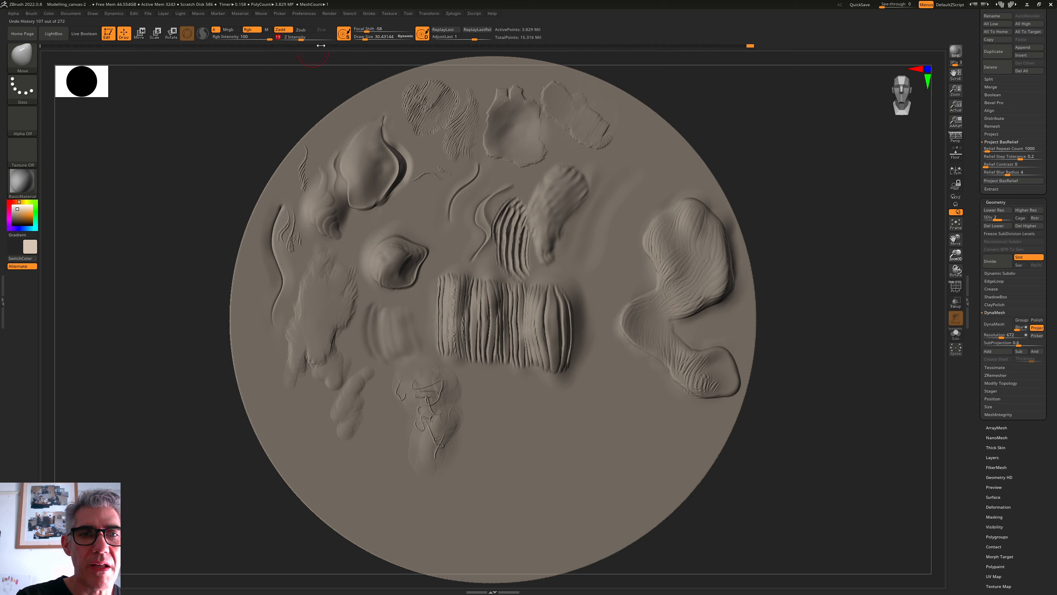
mouse_move(402, 181)
mouse_down()
mouse_move(362, 202)
mouse_move(381, 205)
mouse_up()
drag(386, 136, 389, 145)
Reduce the Move brush's draw size to about 23.3 and push the teardrop's left edge and the long curve at the disc's left
drag(365, 39, 365, 40)
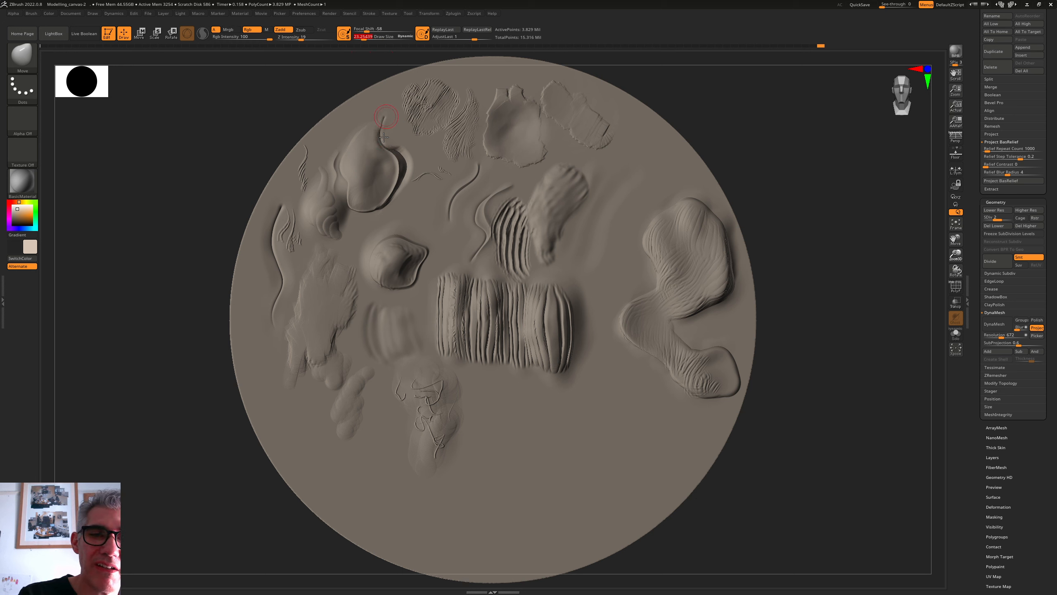
drag(343, 179, 354, 141)
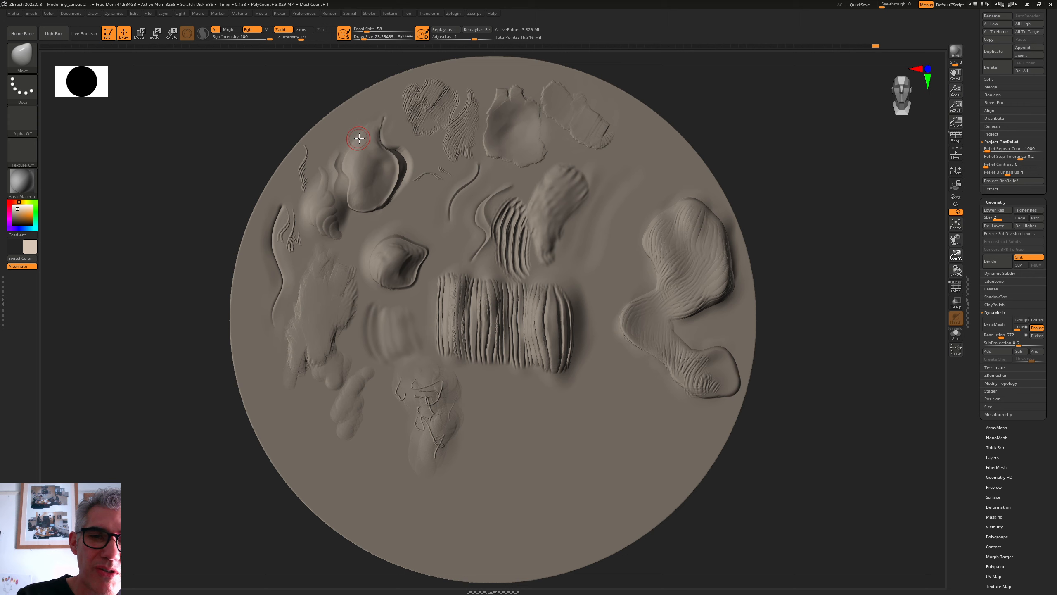
drag(284, 271, 276, 256)
drag(276, 307, 277, 313)
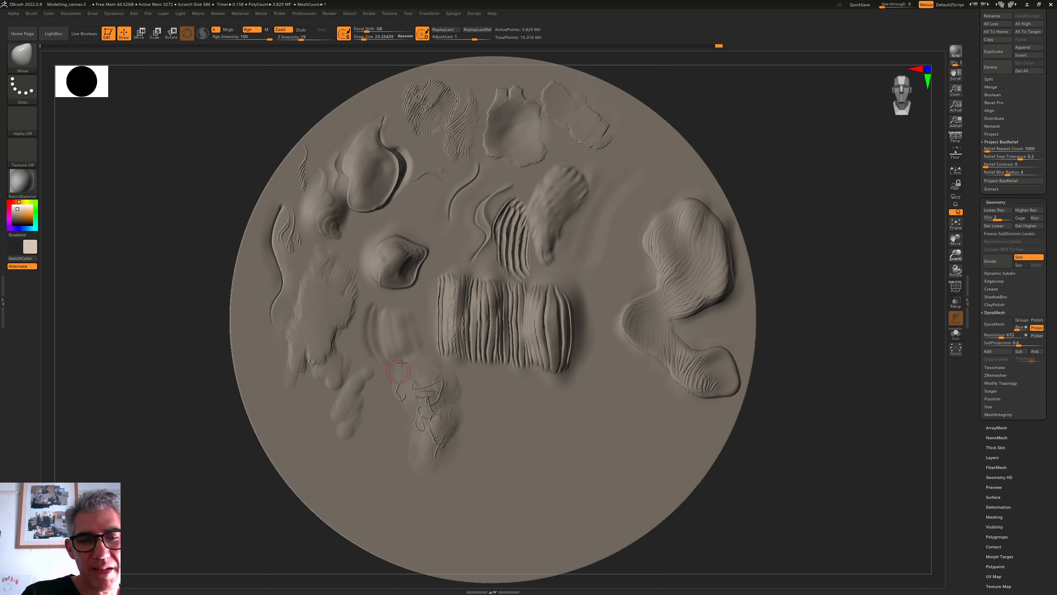
Switch to the Move Topological brush and pull the pointed right edge of the round bump
click(22, 58)
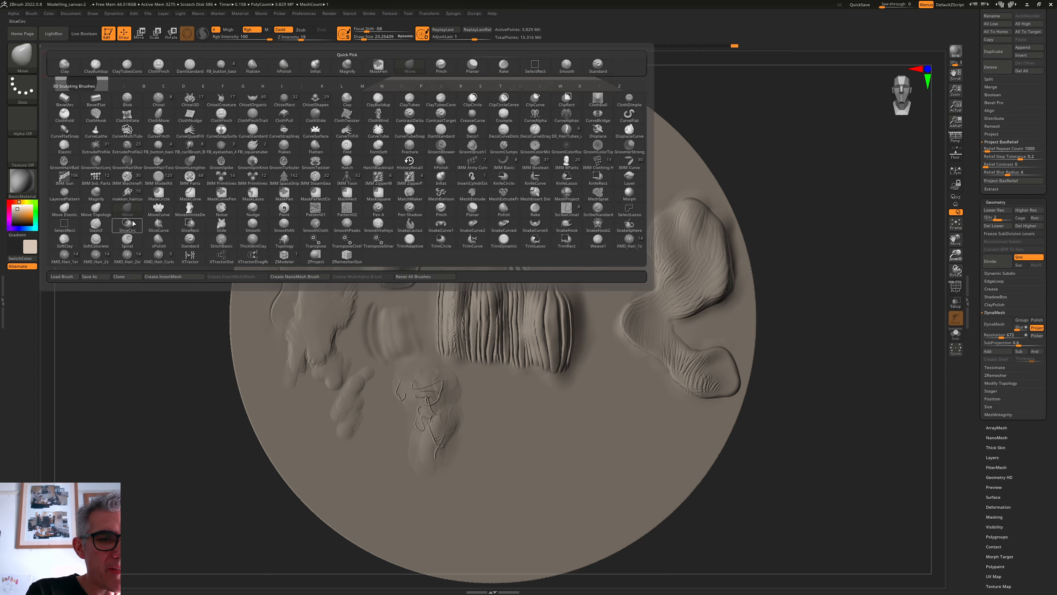
click(97, 212)
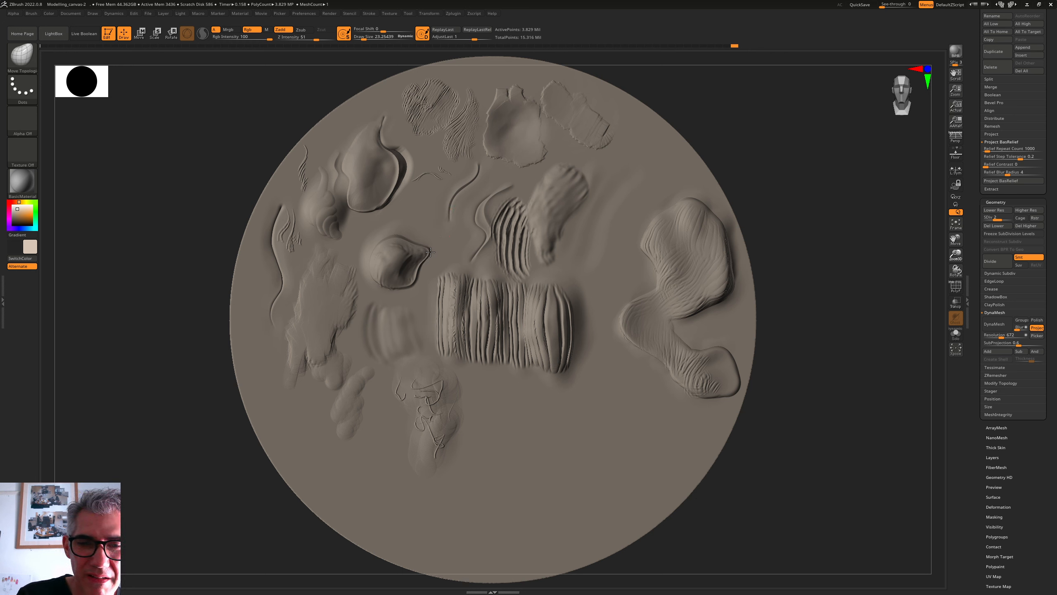
drag(433, 253, 424, 265)
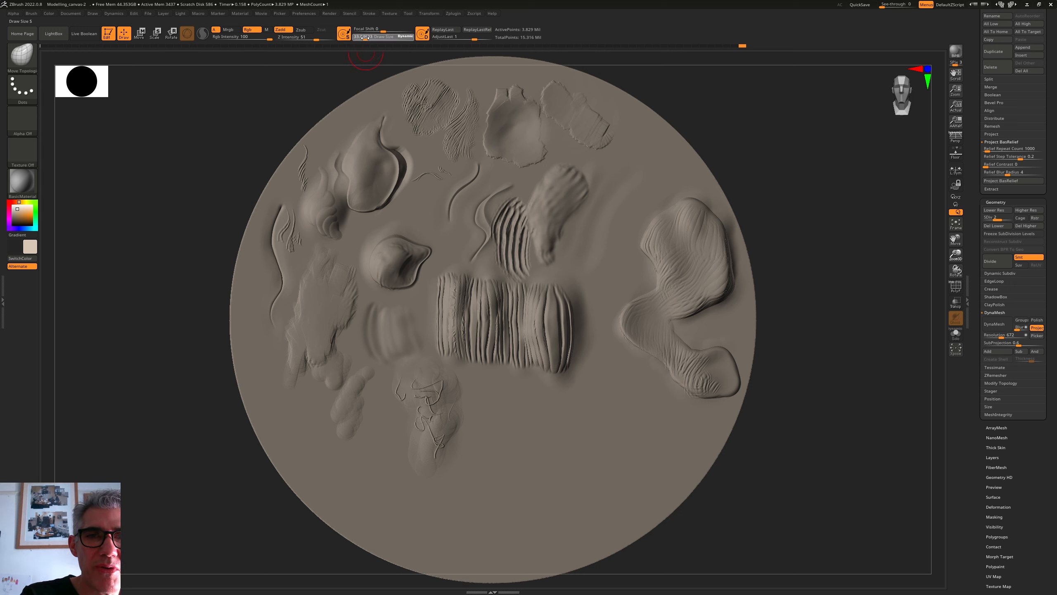
Adjust the Move Topological brush's Z Intensity, set its draw size to about 23.25 and nudge the teardrop's right edge
click(308, 39)
drag(308, 40, 307, 40)
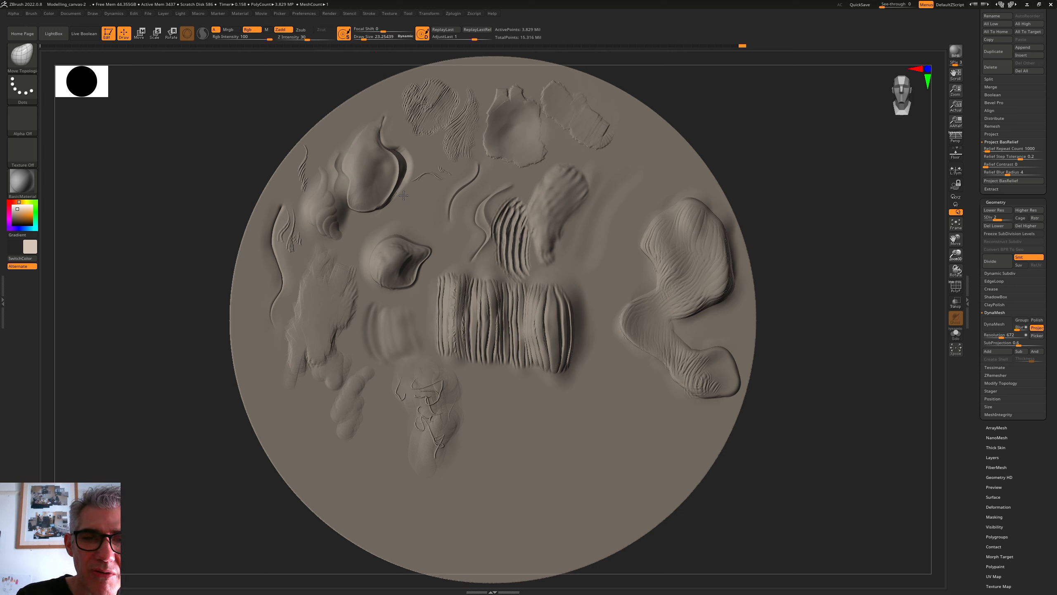
mouse_move(393, 166)
mouse_down()
mouse_move(414, 154)
mouse_move(400, 167)
mouse_up()
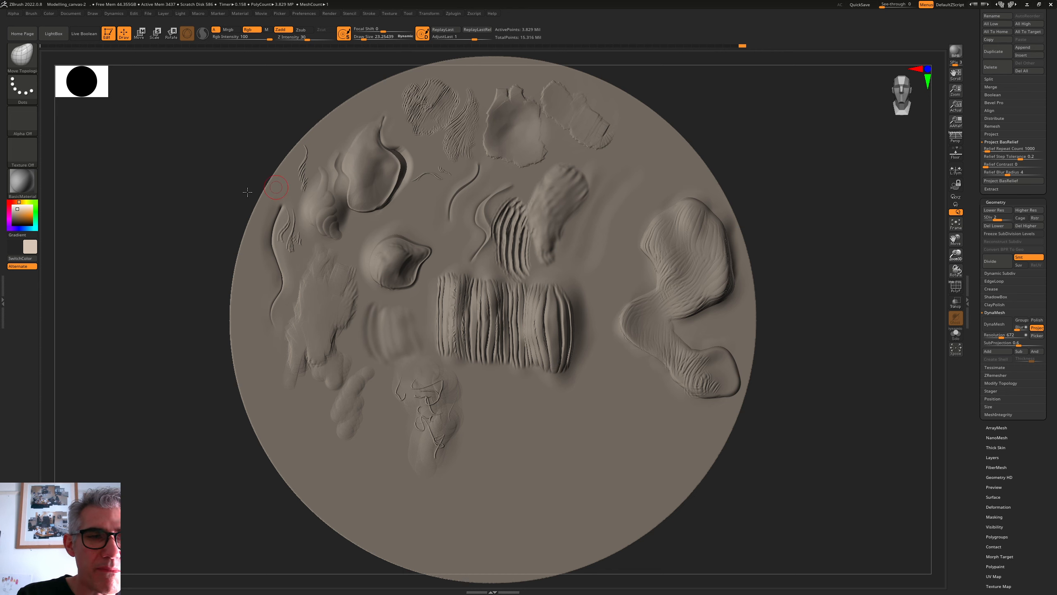
Switch to the Move brush with draw size 50 and push the teardrop's right edge
key(b)
key(m)
key(v)
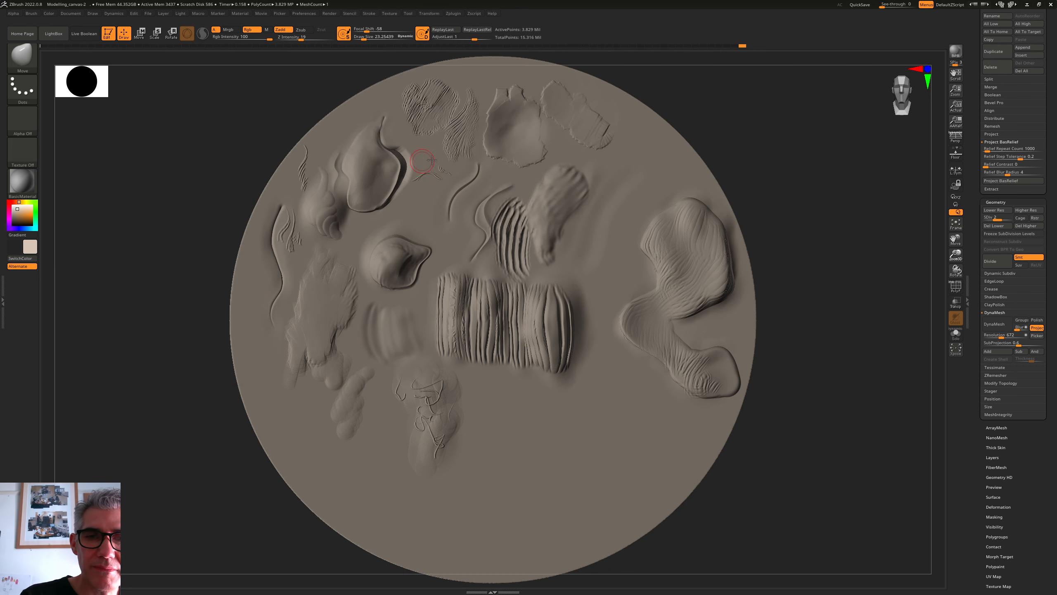
drag(364, 37, 366, 37)
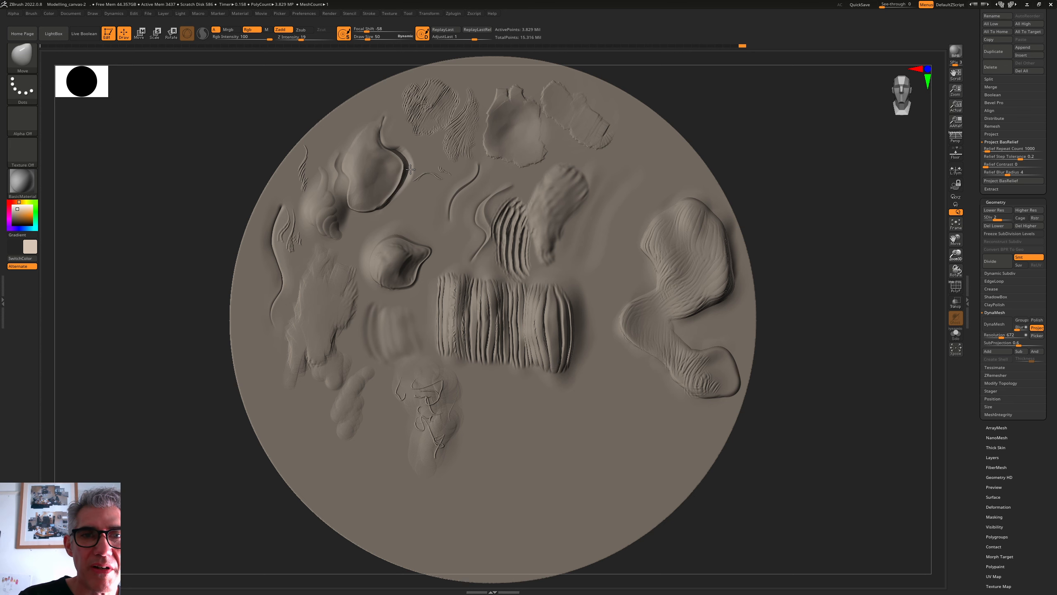
Switch to the Move Topological brush at draw size 50 and pull the teardrop's inner surface up and to the right
click(25, 59)
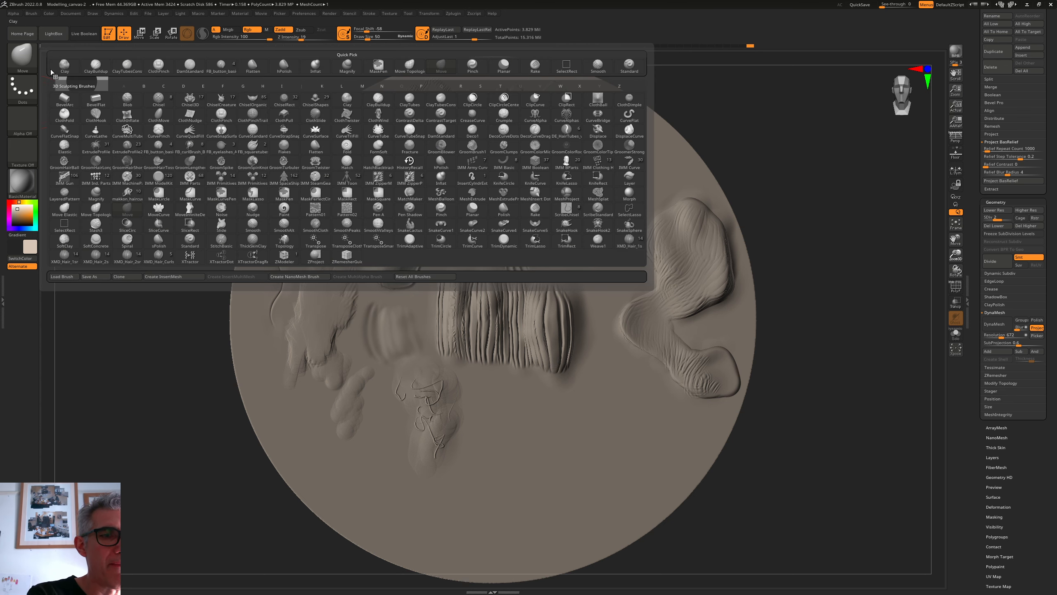
click(96, 208)
drag(364, 39, 367, 38)
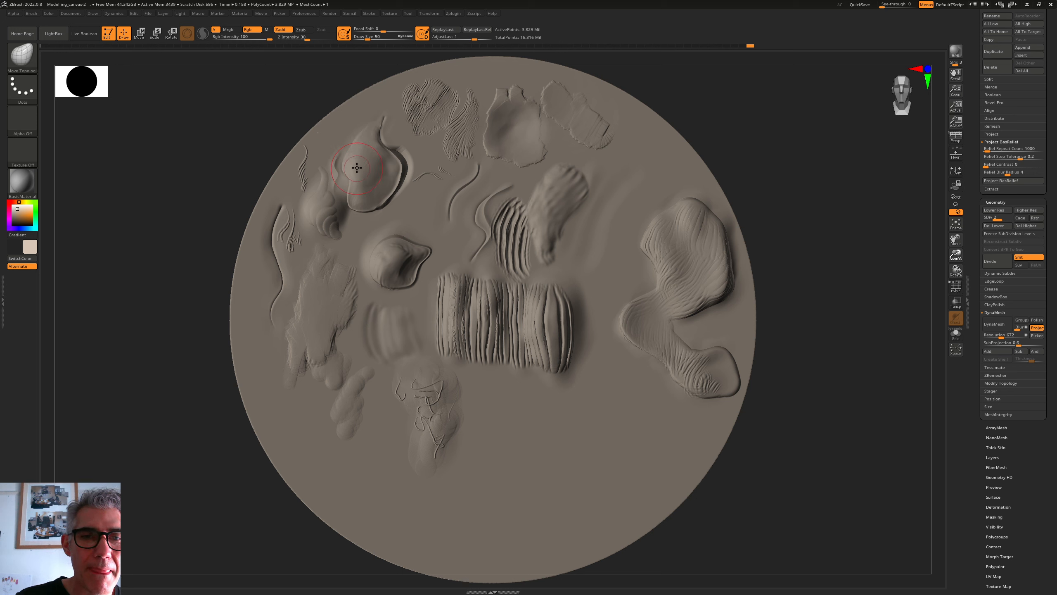
drag(357, 168, 371, 159)
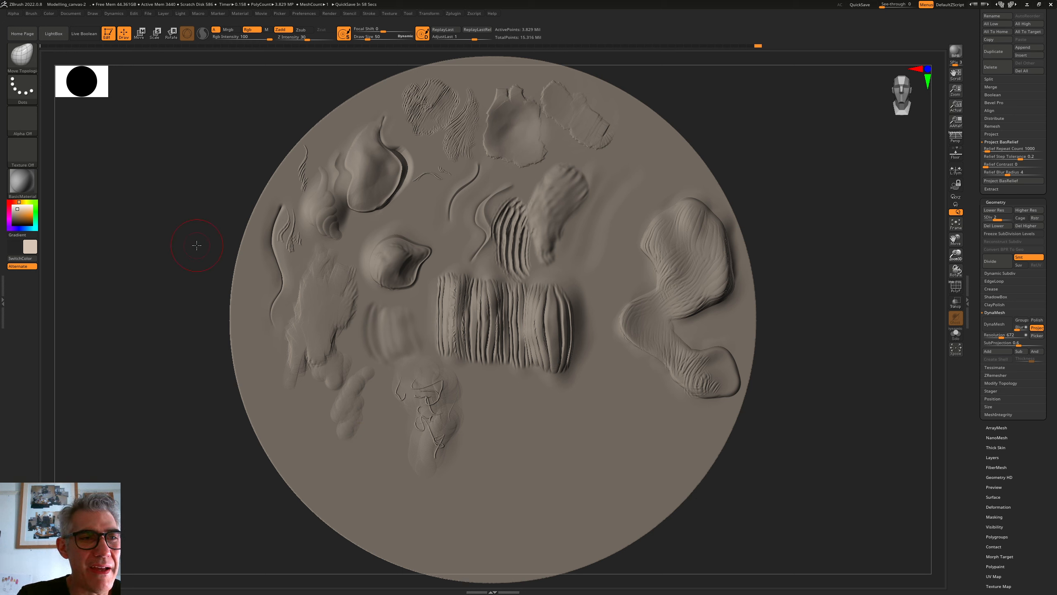
Switch to the Move Elastic brush and pull the upper part of the elongated lump beside the curved ribs
click(23, 58)
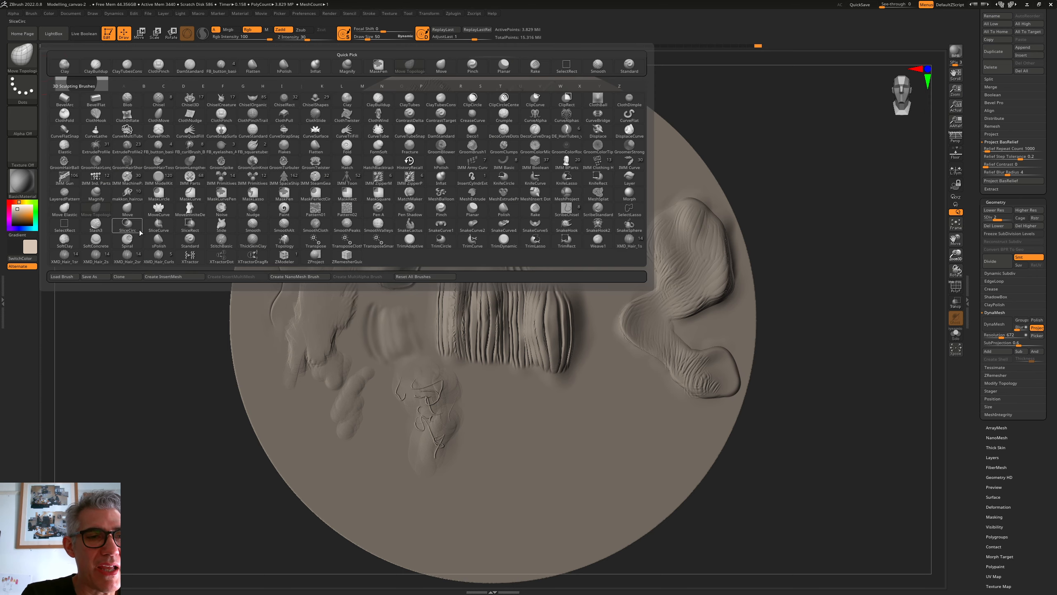
click(64, 209)
drag(578, 187, 575, 174)
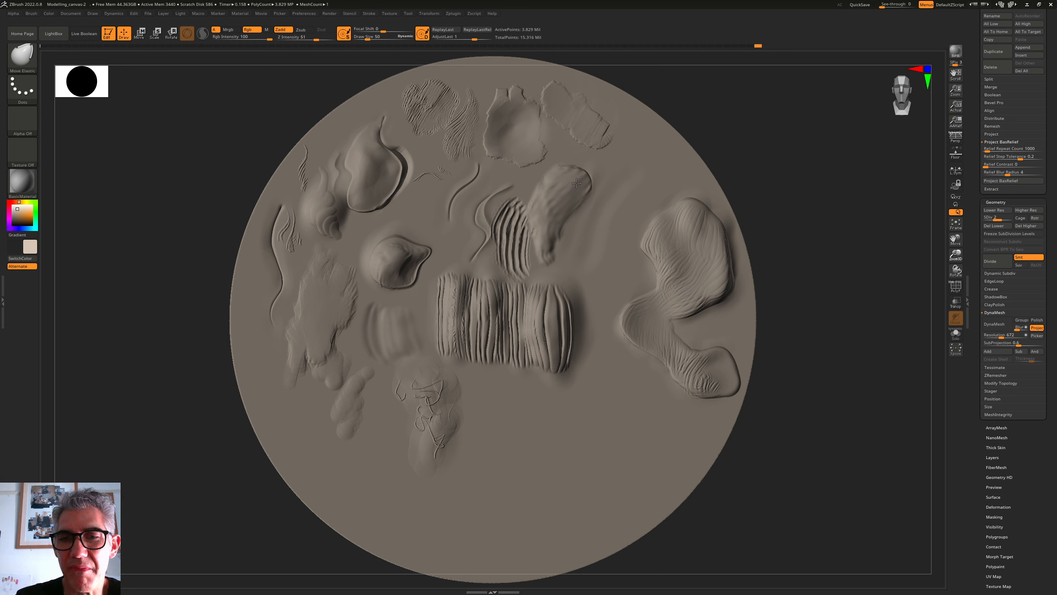
Switch to the Move brush and stretch the top of the elongated lump upward
click(22, 58)
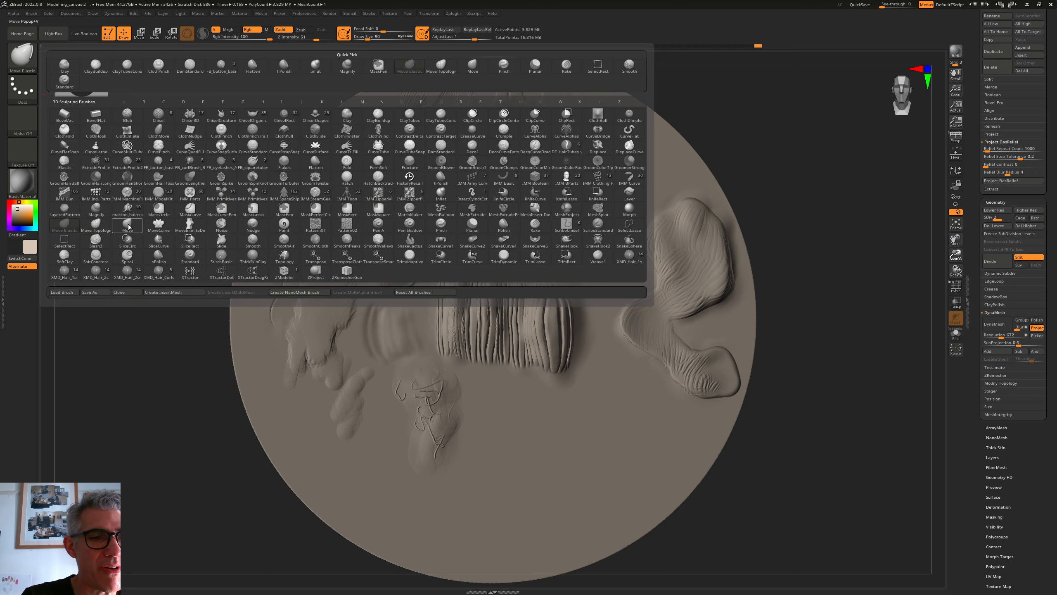
click(127, 225)
mouse_move(564, 200)
mouse_down()
mouse_move(578, 189)
mouse_move(573, 171)
mouse_move(566, 197)
mouse_move(562, 160)
mouse_up()
Return to the Move Elastic brush and pull the elongated lump's upper right corner outward
click(34, 62)
click(67, 225)
drag(588, 172, 607, 159)
mouse_move(749, 171)
mouse_down()
mouse_move(765, 124)
mouse_move(769, 180)
mouse_up()
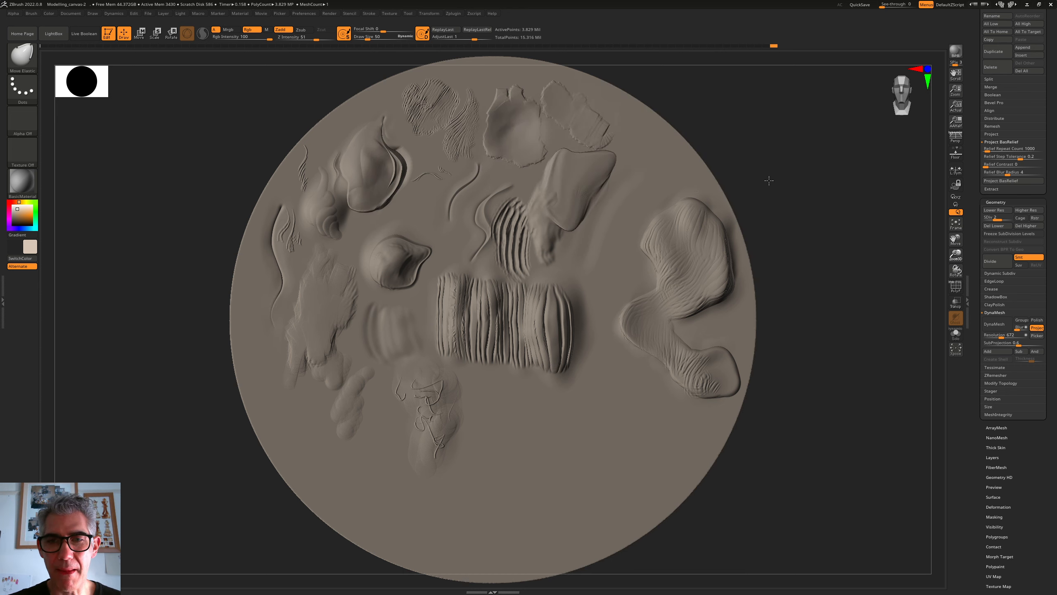
Switch to the SnakeHook brush, dismiss the SculptrisPro note and set the draw size to about 23.25
click(22, 57)
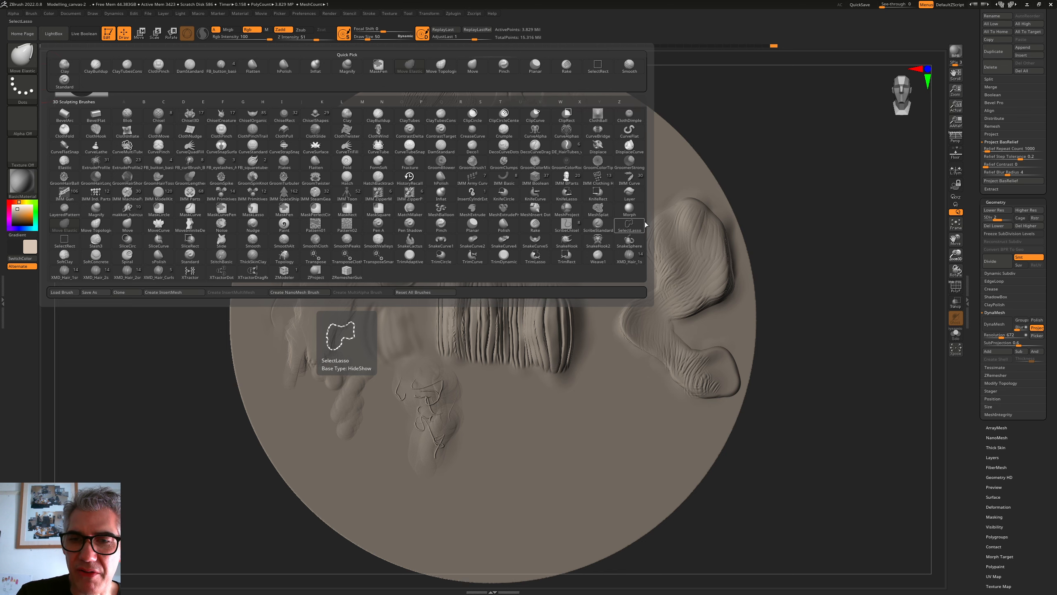
click(567, 241)
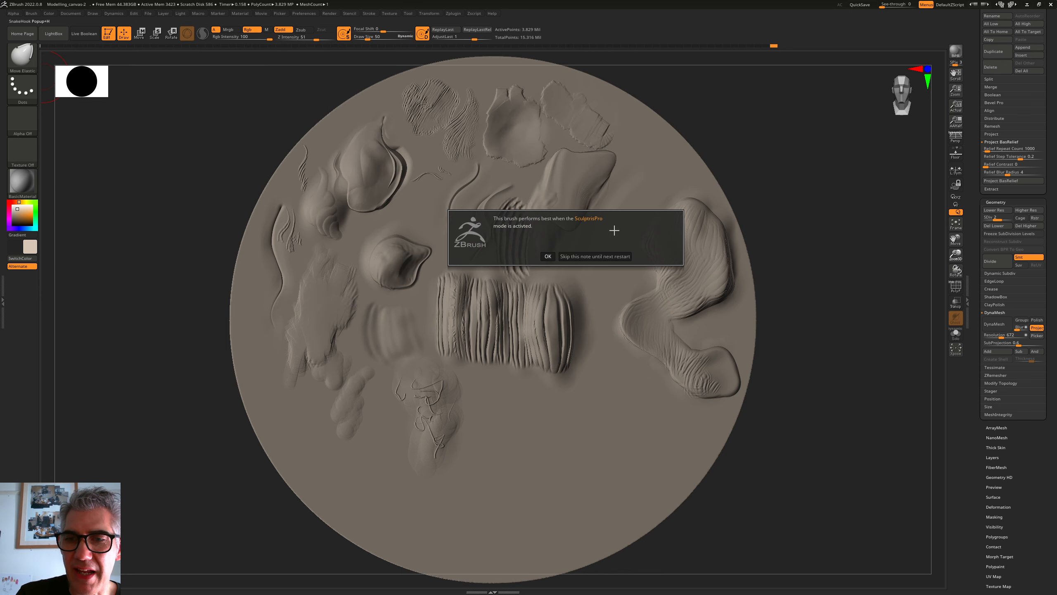
click(548, 256)
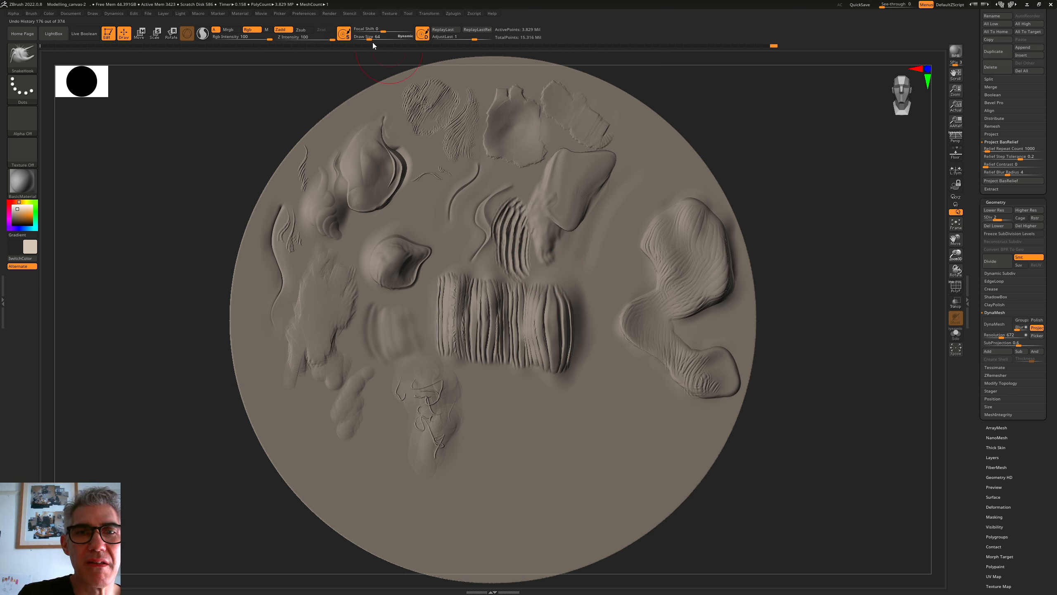
drag(369, 38, 366, 39)
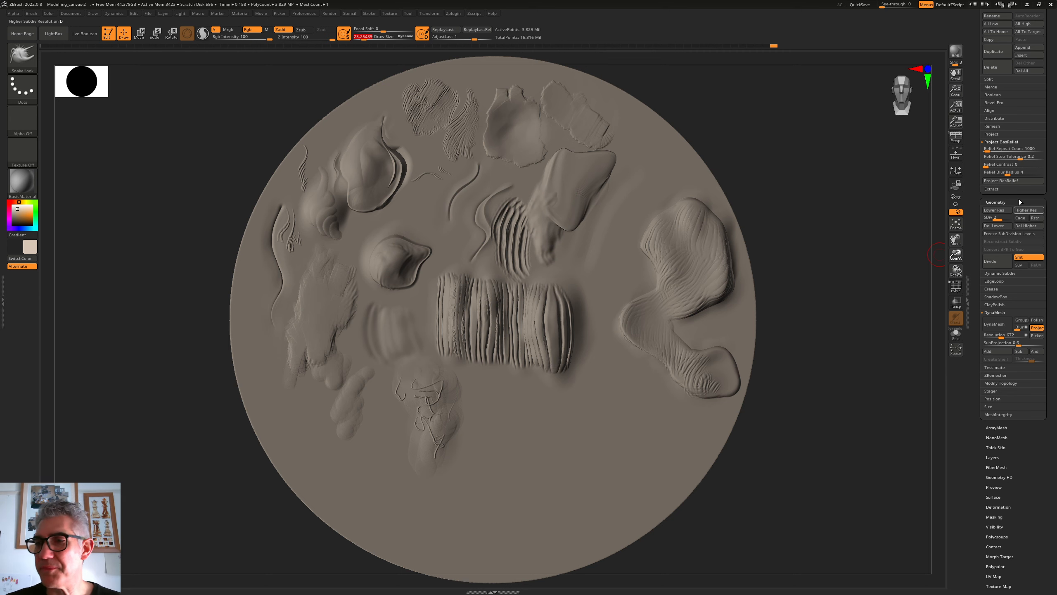
Switch the disc through subdivision levels 1 and 2, ending at level 3
click(998, 219)
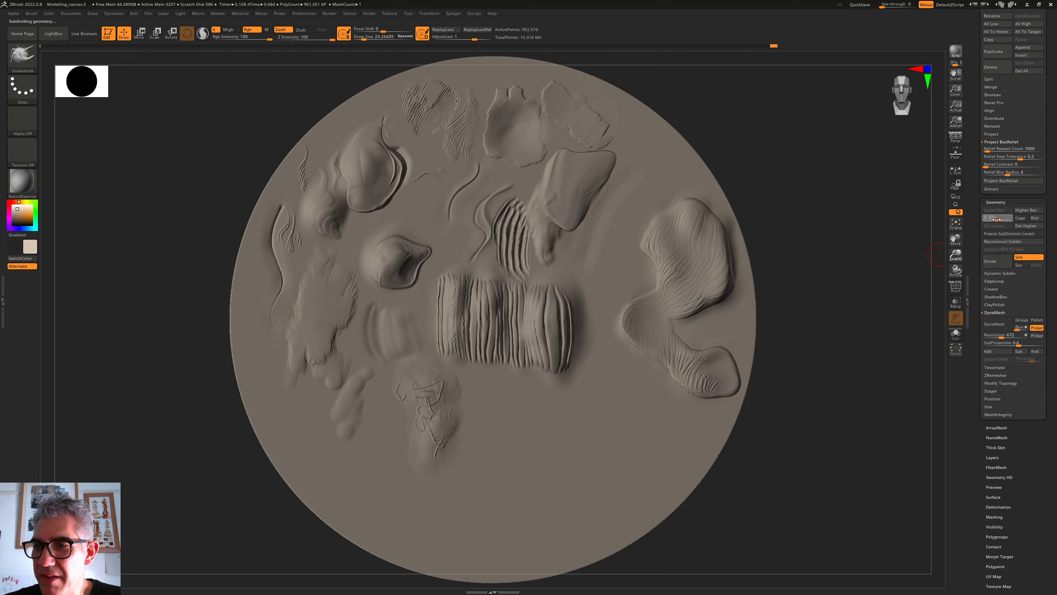
drag(999, 219, 987, 221)
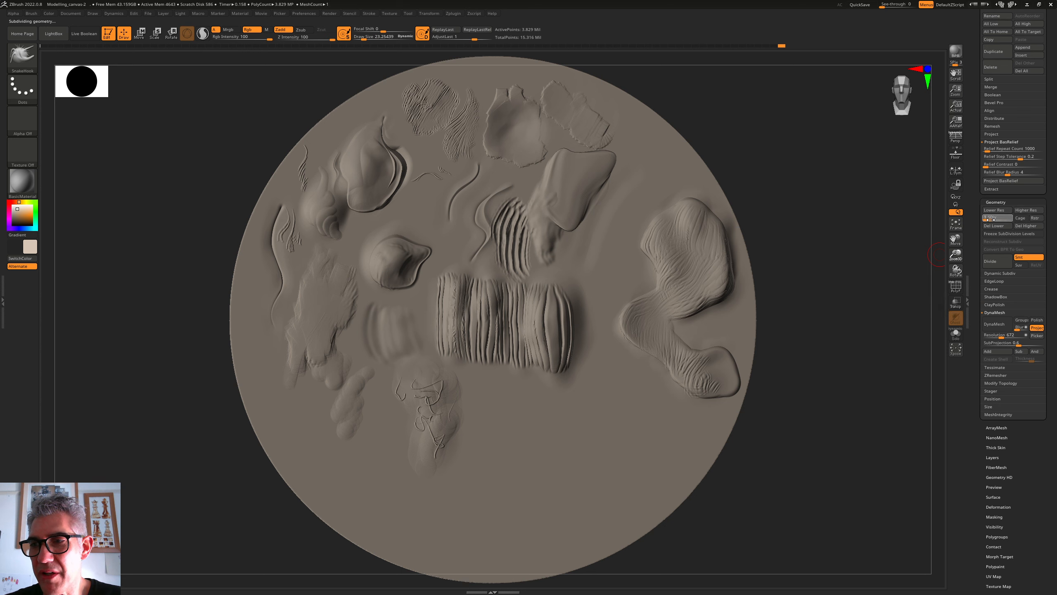
drag(988, 219, 1022, 221)
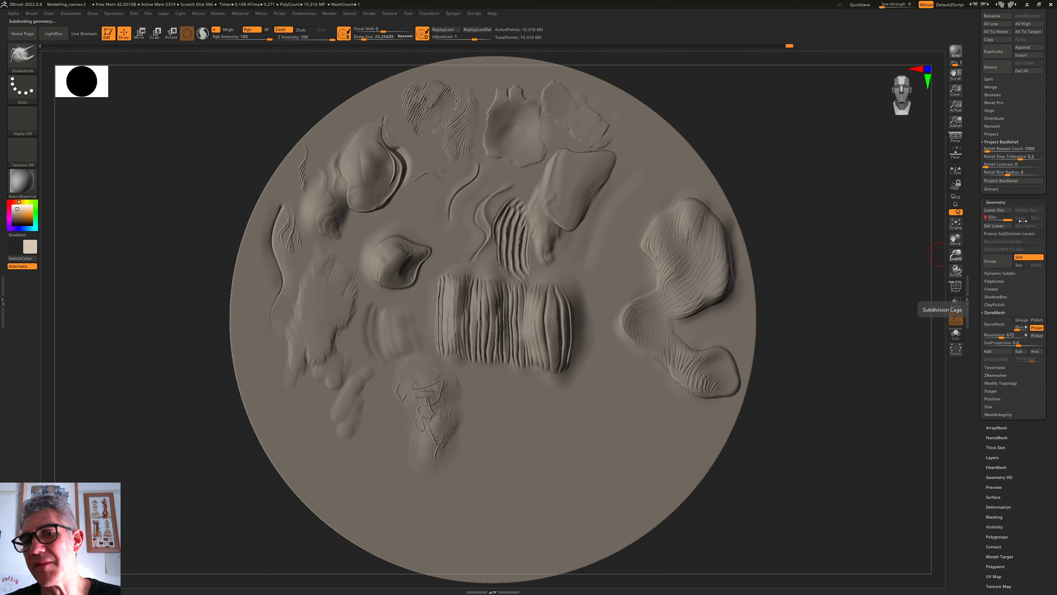
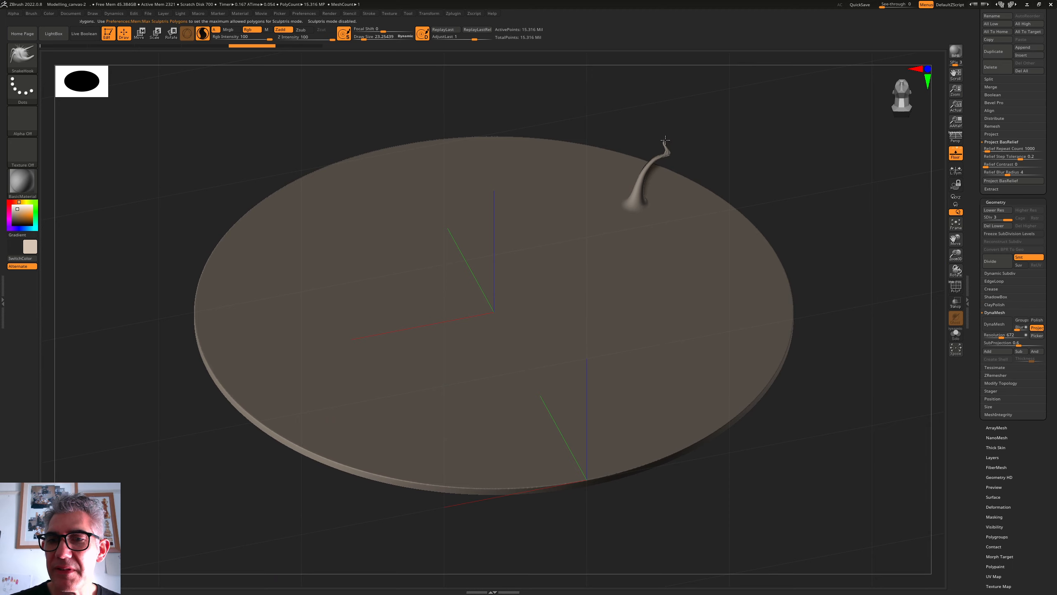
Pull two more SnakeHook tendrils out of the clean disc beside the first one near its upper right edge
mouse_move(814, 180)
mouse_down()
mouse_move(692, 217)
mouse_move(683, 205)
mouse_move(712, 165)
mouse_up()
drag(709, 227, 734, 200)
drag(801, 233, 826, 283)
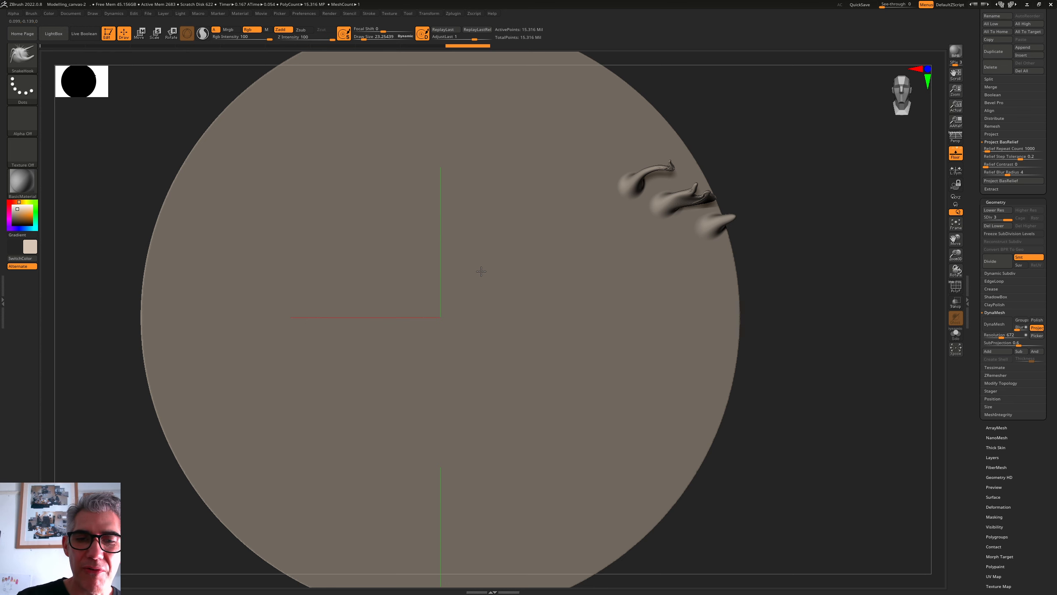
Build up a rough patch at the disc's centre with the Clay brush and lower the mesh to subdivision level 2
click(23, 57)
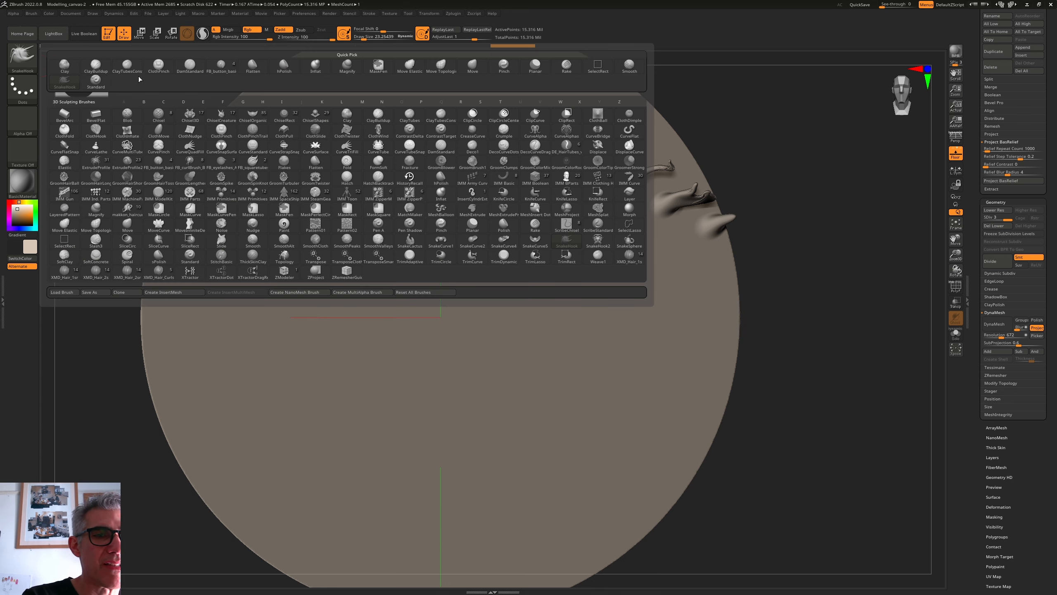
click(64, 66)
mouse_move(425, 215)
mouse_down()
mouse_move(406, 267)
mouse_move(441, 291)
mouse_move(467, 267)
mouse_move(441, 270)
mouse_move(425, 246)
mouse_move(458, 300)
mouse_move(472, 285)
mouse_up()
key(shift+d)
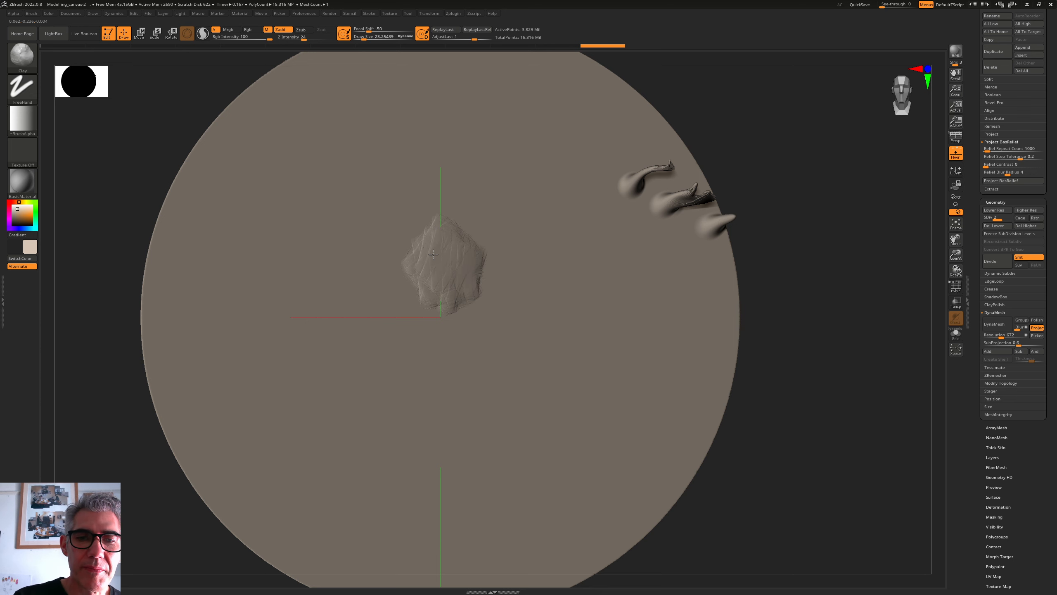
drag(433, 254, 436, 235)
Switch to the SnakeHook brush, reduce the draw size to about 5.5 and pull small spikes around the clay patch's edge
click(22, 56)
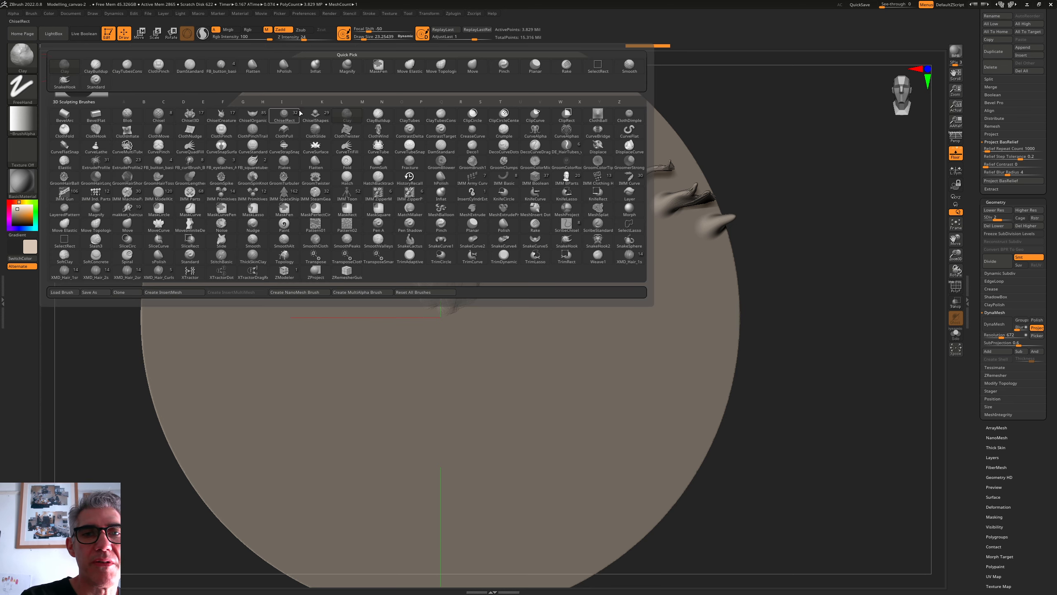
click(64, 82)
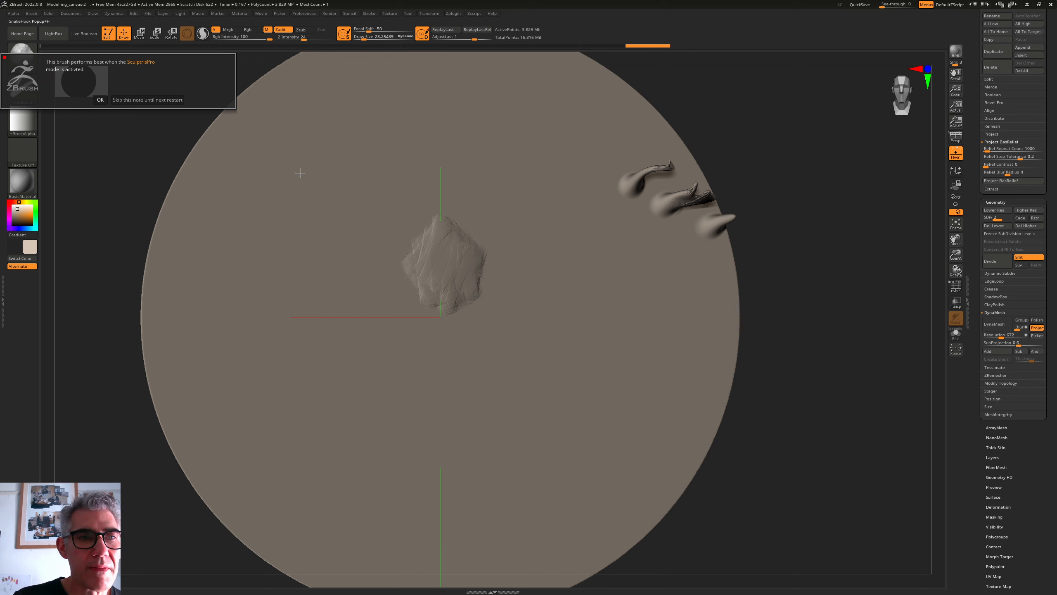
click(101, 100)
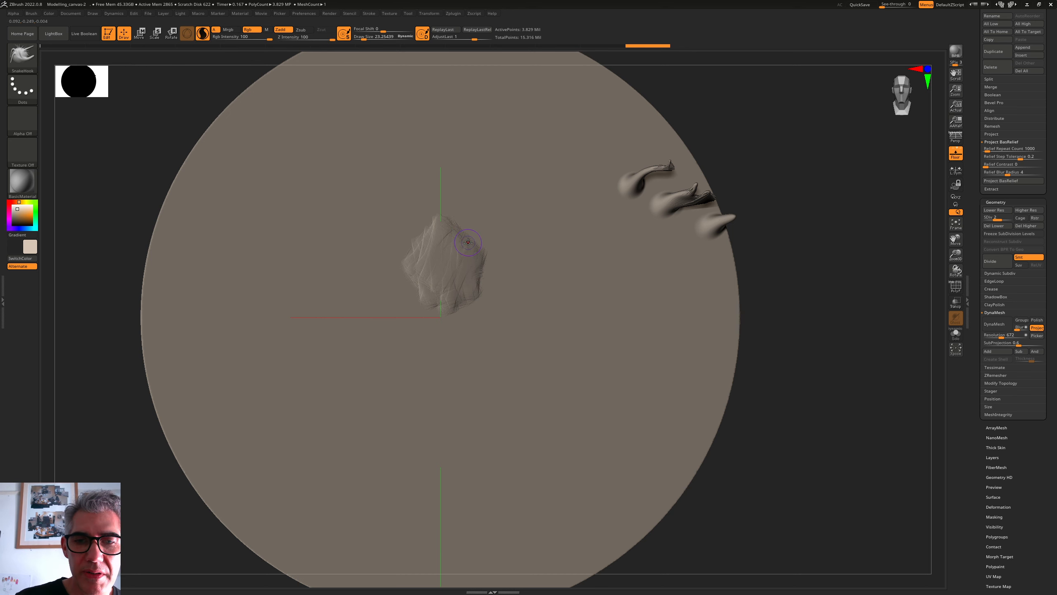
drag(481, 231, 486, 228)
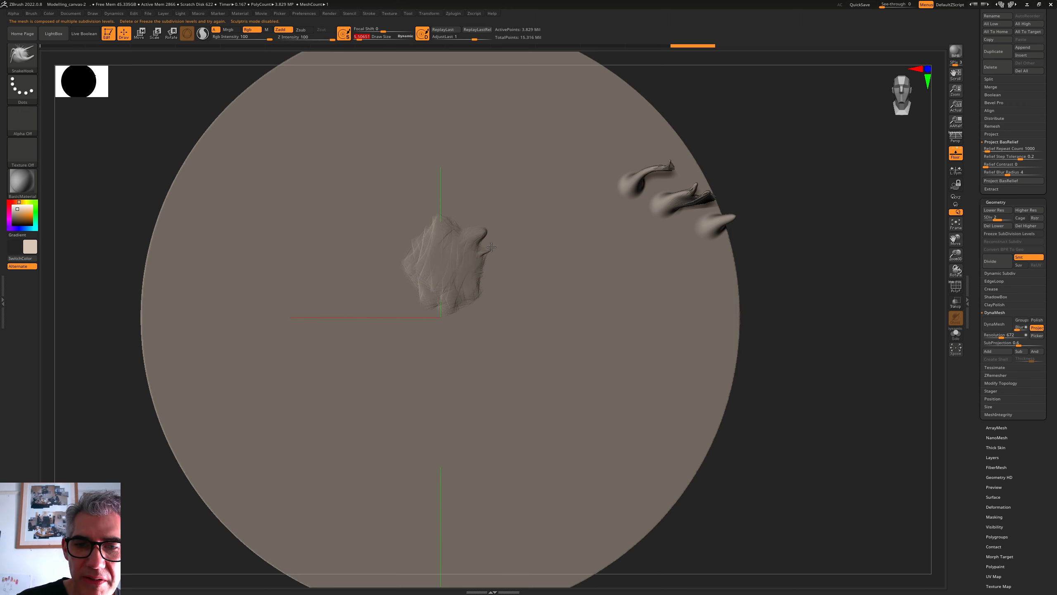
drag(492, 247, 483, 276)
mouse_move(459, 224)
mouse_down()
mouse_move(442, 217)
mouse_move(427, 232)
mouse_up()
mouse_move(435, 294)
mouse_down()
mouse_move(418, 309)
mouse_move(446, 315)
mouse_move(476, 299)
mouse_move(496, 222)
mouse_move(489, 233)
mouse_up()
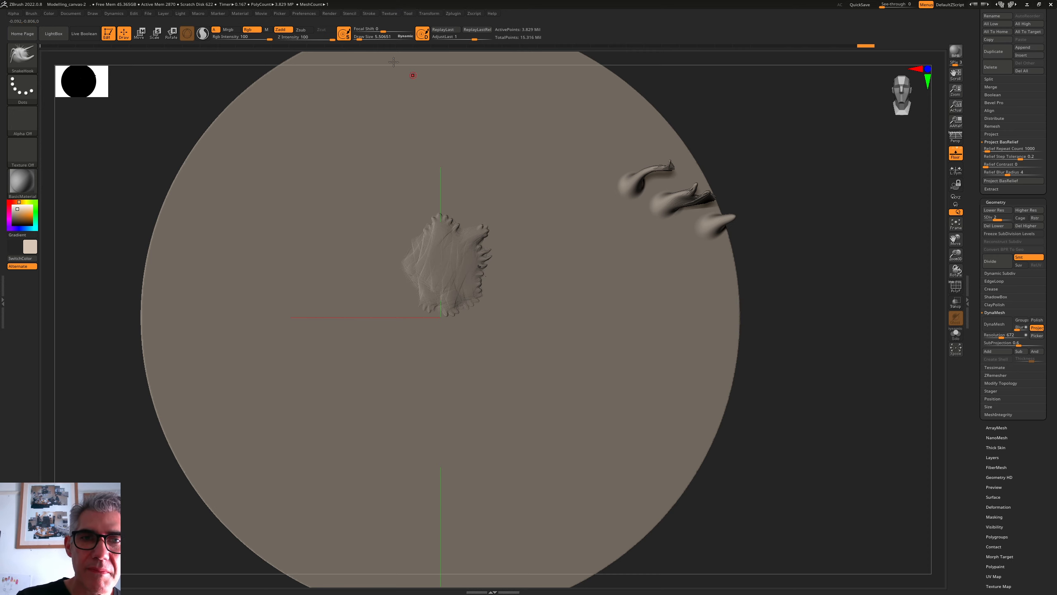
Set the SnakeHook brush to Focal Shift -49 and draw size about 3.7, and pull finer spikes at the patch's upper right corner
click(368, 31)
click(358, 40)
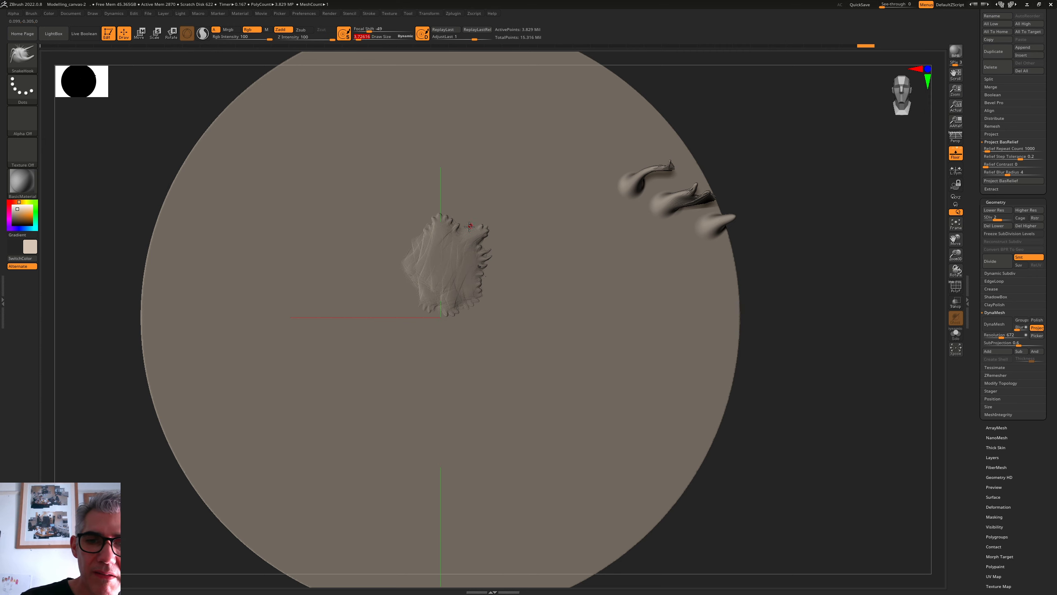
mouse_move(484, 207)
mouse_down()
mouse_move(481, 224)
mouse_move(471, 215)
mouse_move(488, 231)
mouse_up()
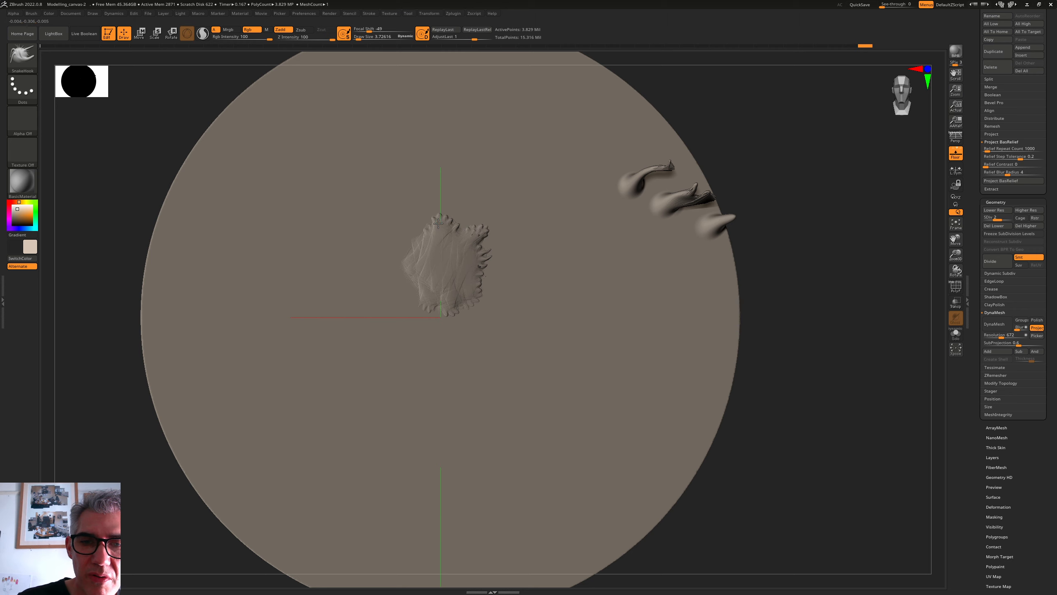
mouse_move(825, 214)
mouse_down()
mouse_move(822, 236)
mouse_move(803, 148)
mouse_move(810, 226)
mouse_up()
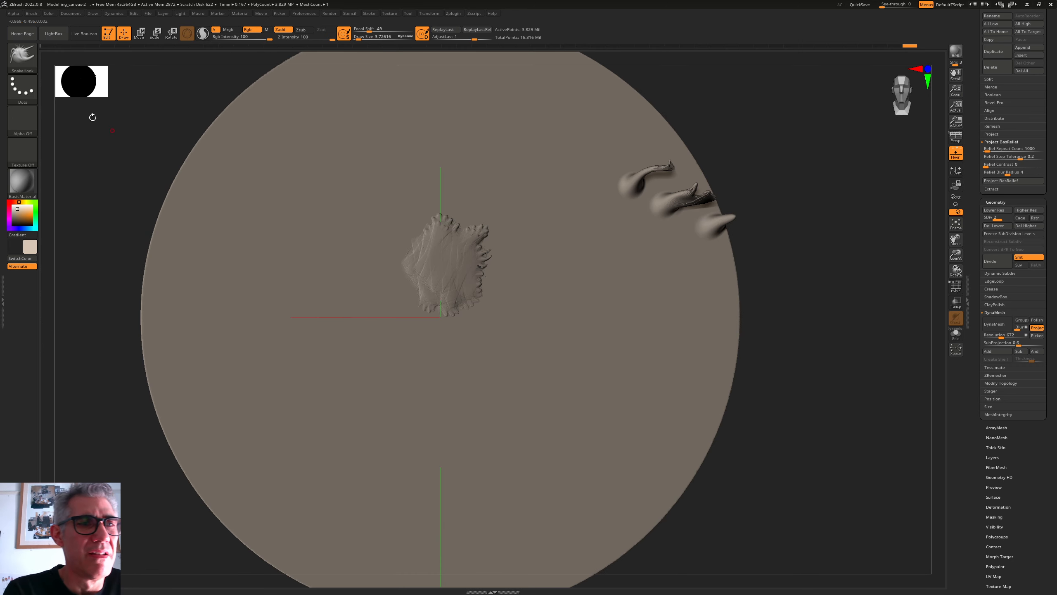
Switch to the Layer brush with draw size about 33 and paint raised even strokes across and around the spiky patch
click(25, 57)
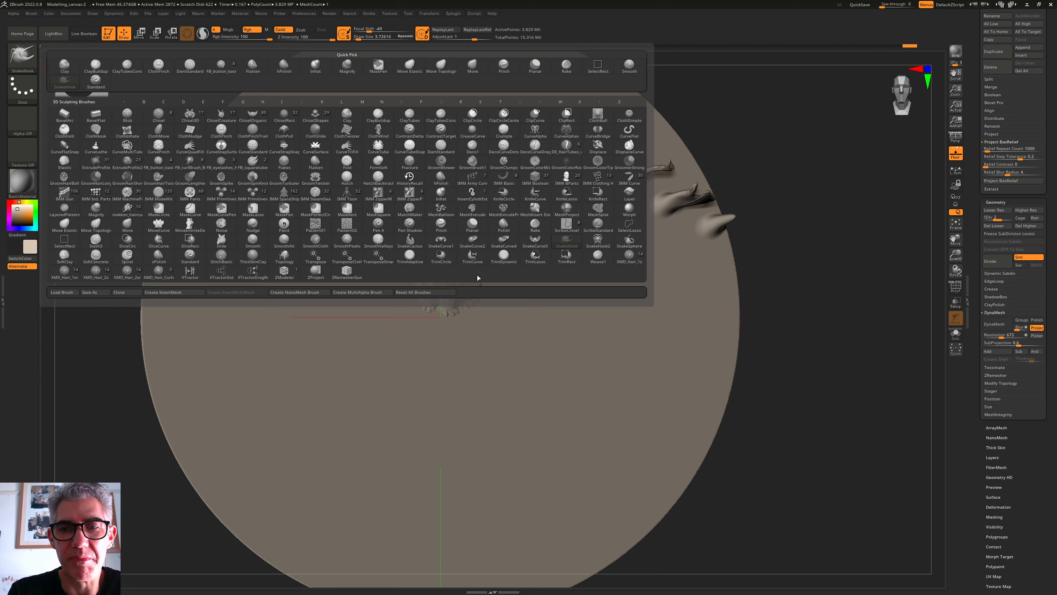
click(629, 195)
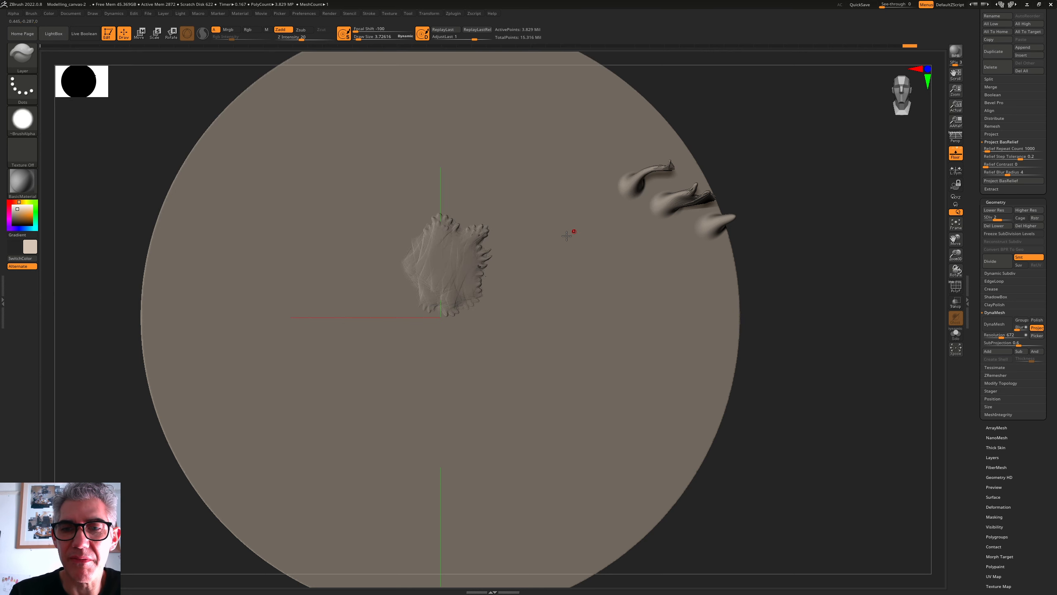
drag(367, 37, 366, 37)
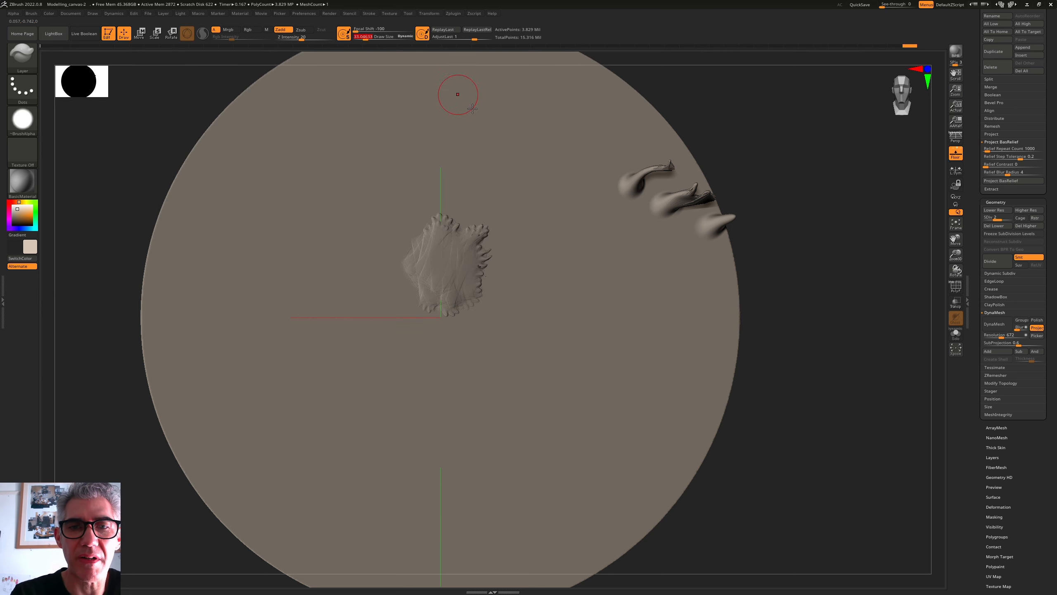
mouse_move(539, 183)
mouse_down()
mouse_move(546, 212)
mouse_move(488, 237)
mouse_move(497, 270)
mouse_move(478, 266)
mouse_move(482, 288)
mouse_move(461, 294)
mouse_move(478, 226)
mouse_move(500, 281)
mouse_move(515, 249)
mouse_move(454, 312)
mouse_move(497, 308)
mouse_up()
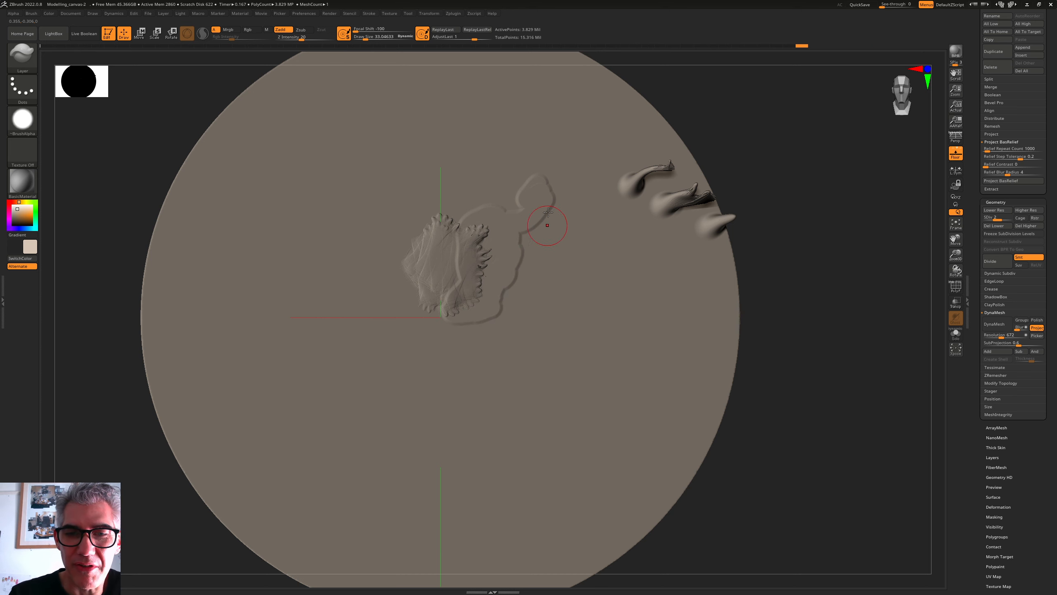
mouse_move(430, 186)
mouse_down()
mouse_move(414, 217)
mouse_move(459, 245)
mouse_move(418, 238)
mouse_move(459, 226)
mouse_up()
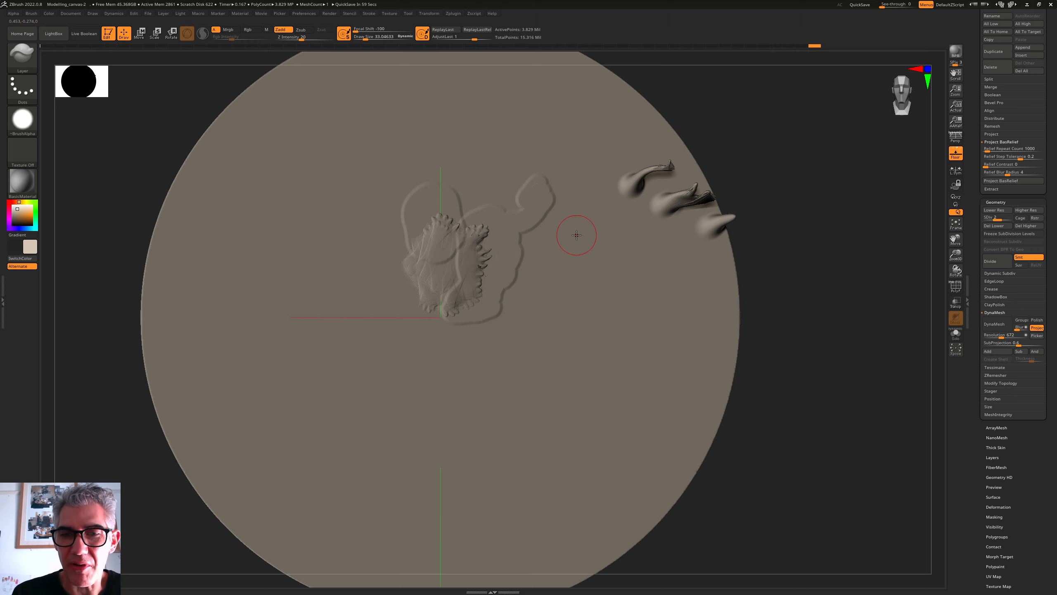
Paint separate rounded patches across the disc's right half with the Layer brush, raising the Z Intensity in stages to about 49
mouse_move(562, 217)
mouse_down()
mouse_move(556, 165)
mouse_move(536, 219)
mouse_move(550, 167)
mouse_move(543, 223)
mouse_move(570, 177)
mouse_up()
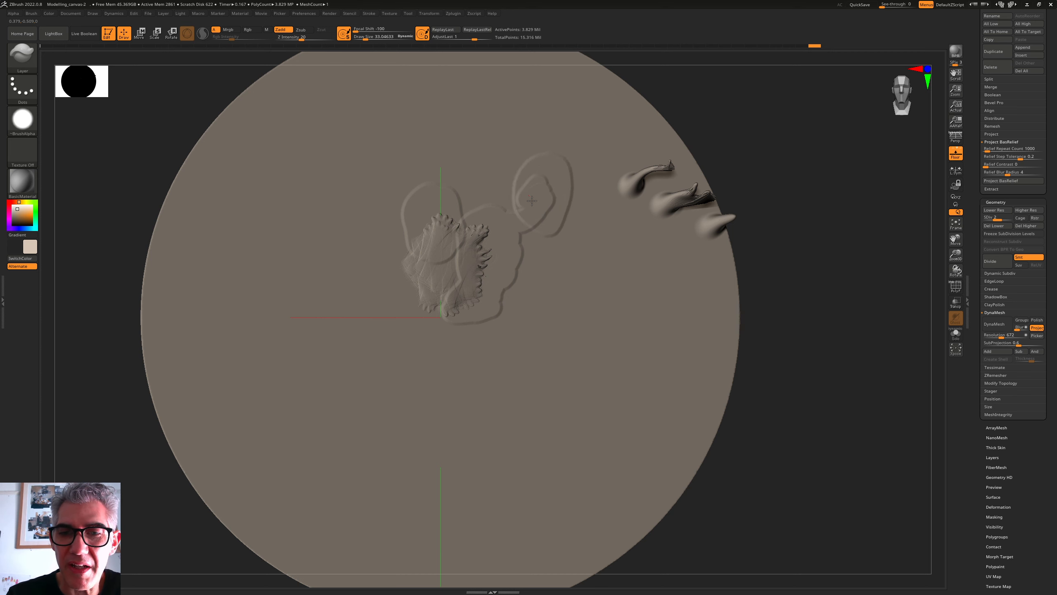
mouse_move(567, 297)
mouse_down()
mouse_move(537, 333)
mouse_move(566, 307)
mouse_up()
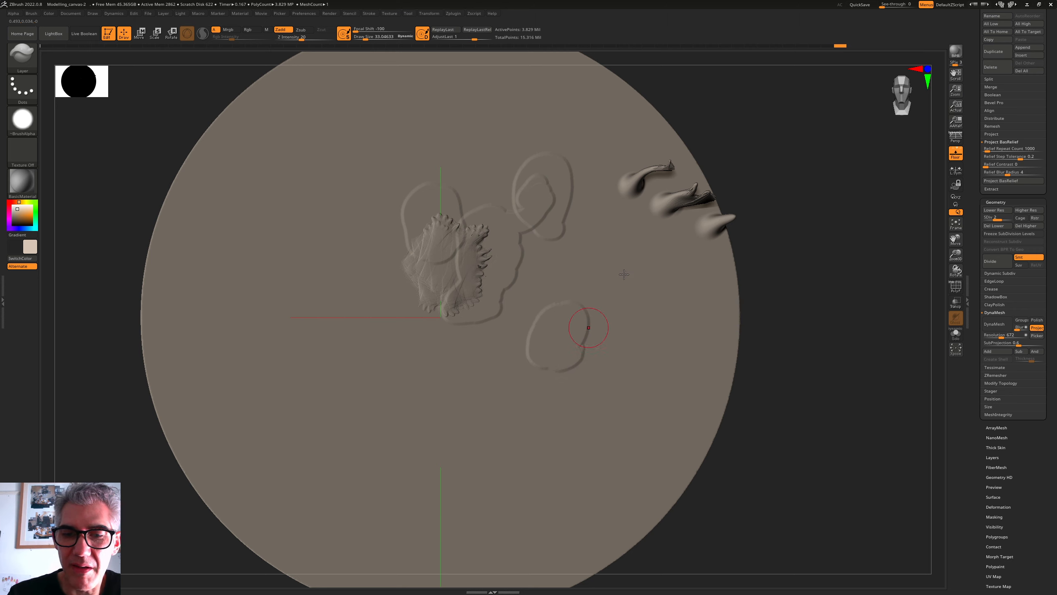
drag(301, 38, 304, 40)
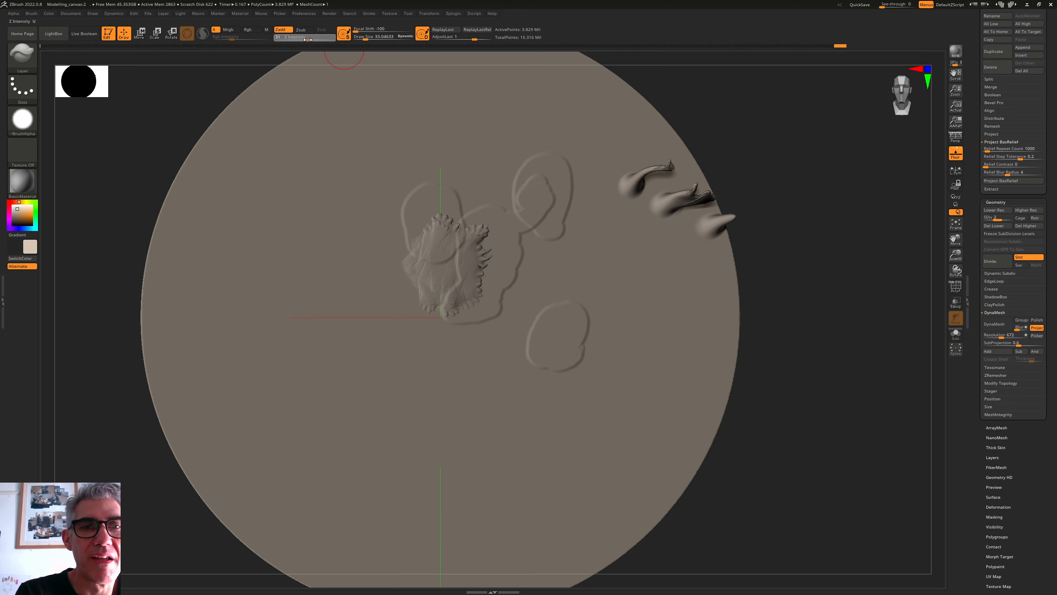
mouse_move(641, 250)
mouse_down()
mouse_move(593, 284)
mouse_move(643, 275)
mouse_move(633, 250)
mouse_up()
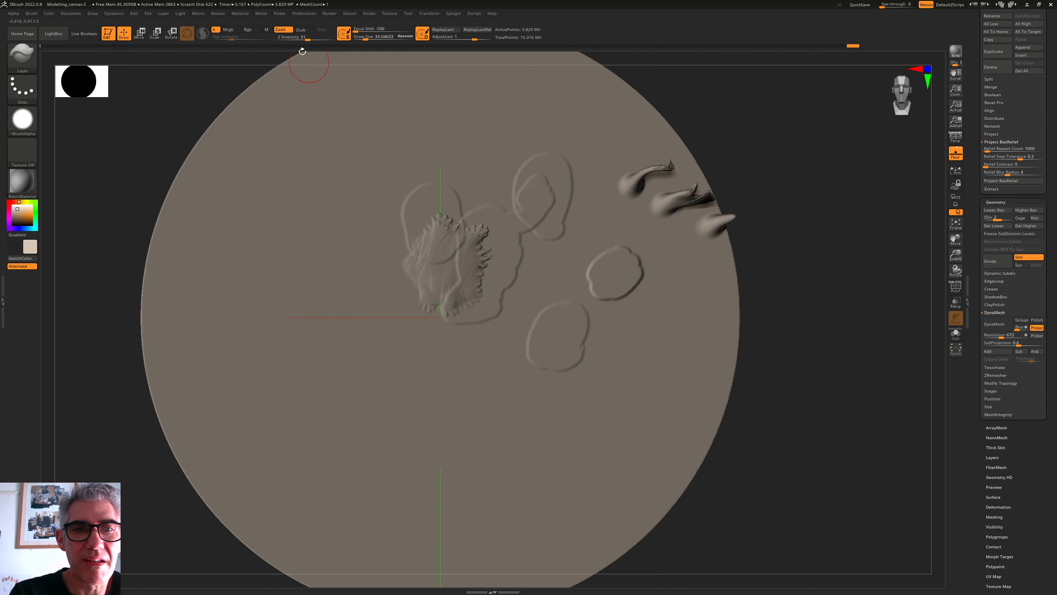
drag(304, 38, 316, 39)
mouse_move(643, 320)
mouse_down()
mouse_move(613, 361)
mouse_move(664, 345)
mouse_move(627, 314)
mouse_move(605, 366)
mouse_move(616, 377)
mouse_up()
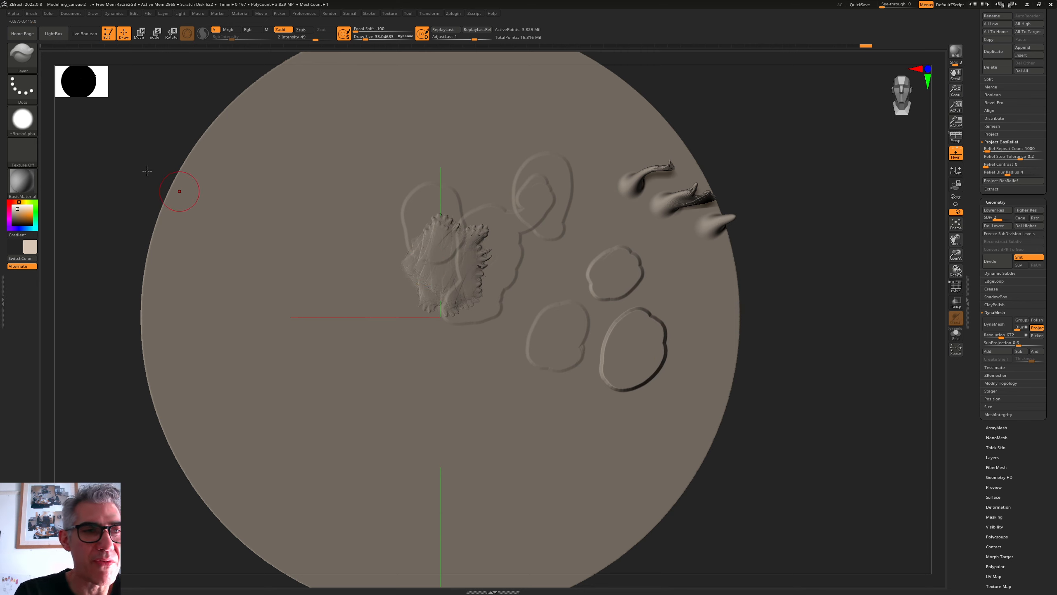
Switch to the Planar brush with draw size about 10.4 and extend the middle rounded patch towards the two patches below it
click(22, 56)
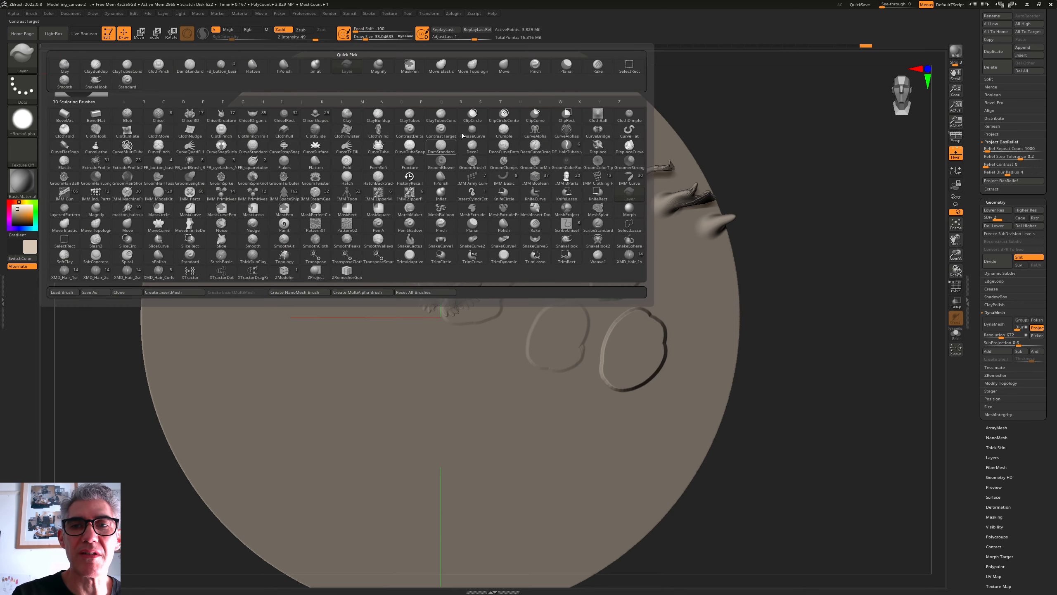
click(567, 65)
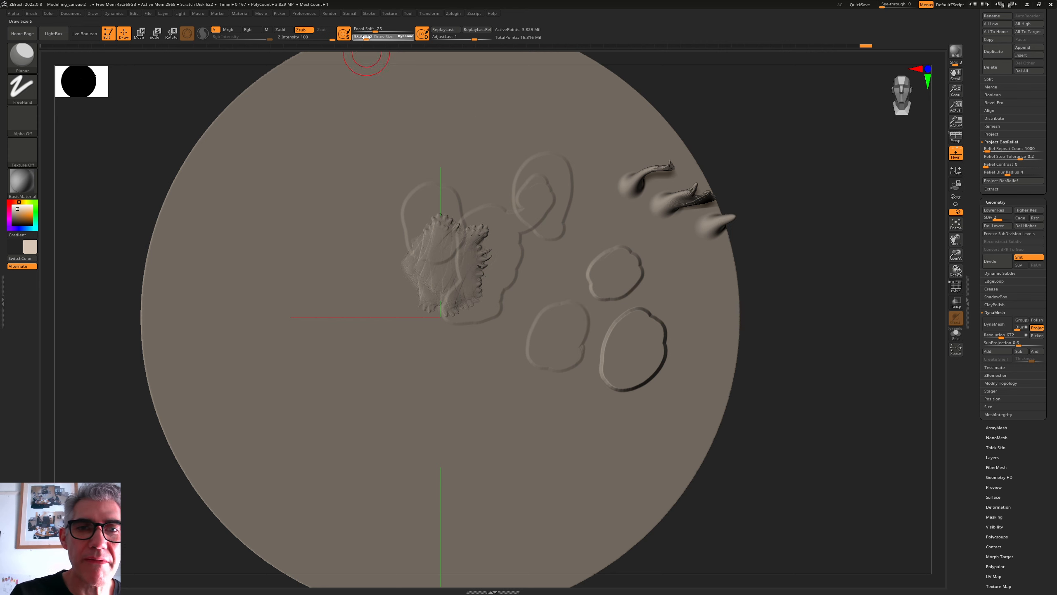
key(shift)
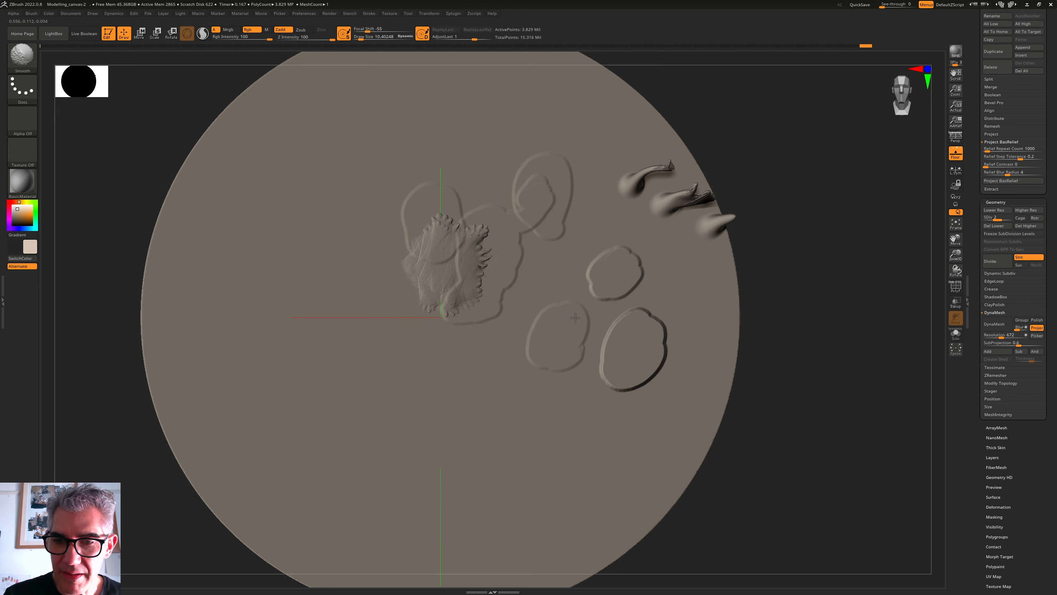
key(ctrl)
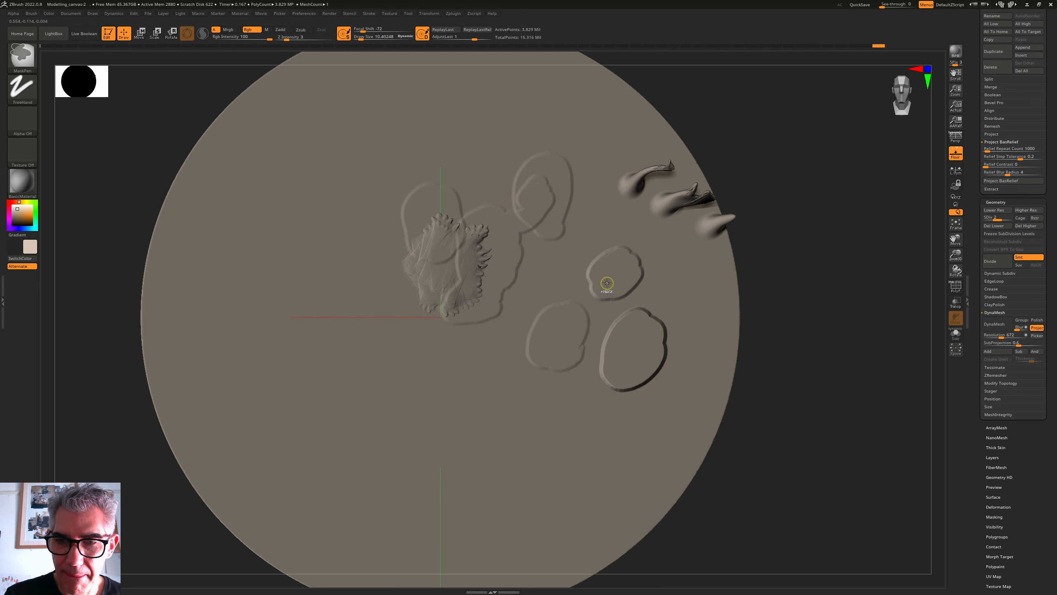
drag(603, 289, 571, 320)
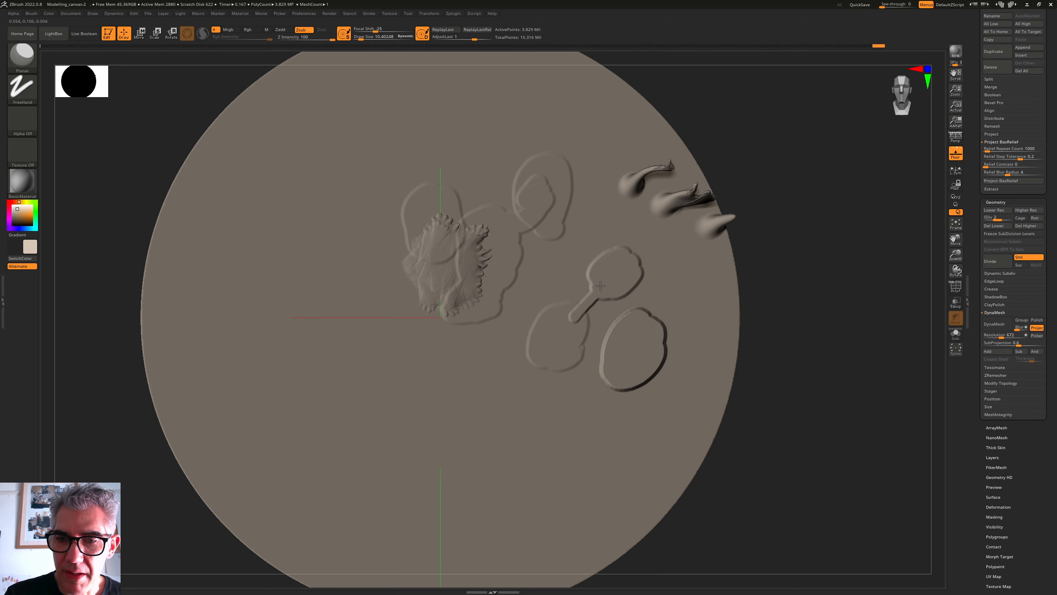
mouse_move(598, 285)
mouse_down()
mouse_move(570, 303)
mouse_move(584, 330)
mouse_move(605, 299)
mouse_move(619, 305)
mouse_move(596, 345)
mouse_move(617, 331)
mouse_up()
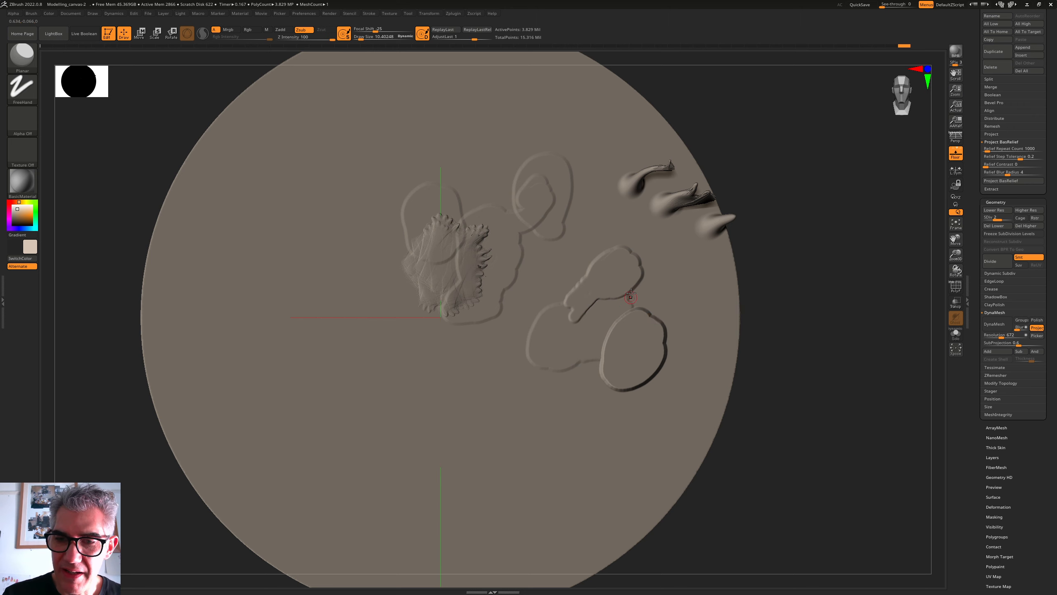
Merge the middle patch into the large lower-right patch and even out its outline with Planar strokes
mouse_move(615, 288)
mouse_down()
mouse_move(620, 315)
mouse_move(633, 313)
mouse_move(627, 292)
mouse_move(648, 311)
mouse_move(651, 291)
mouse_move(658, 316)
mouse_up()
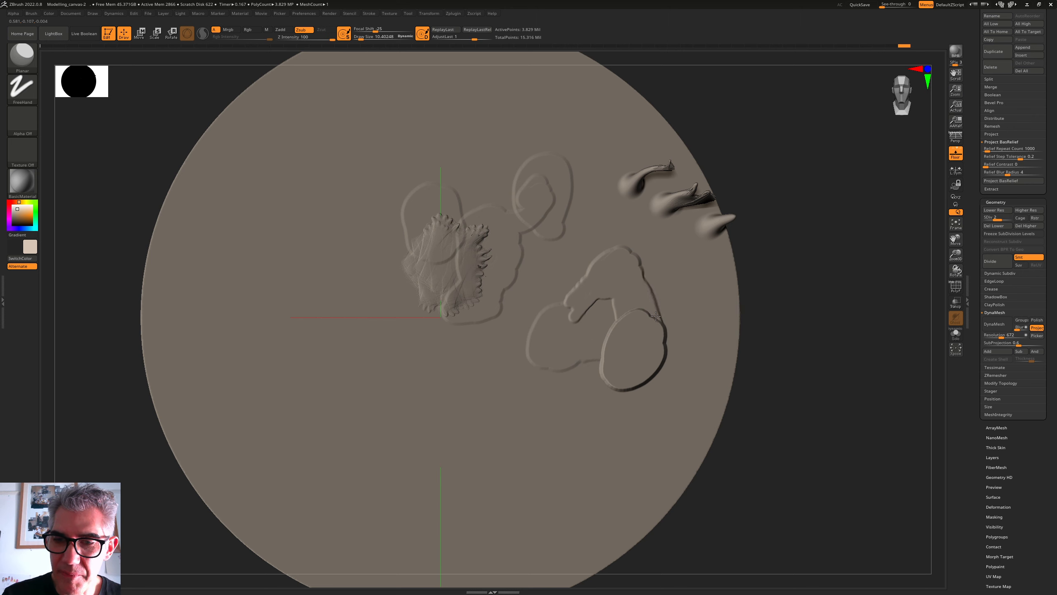
mouse_move(633, 263)
mouse_down()
mouse_move(660, 319)
mouse_move(638, 287)
mouse_up()
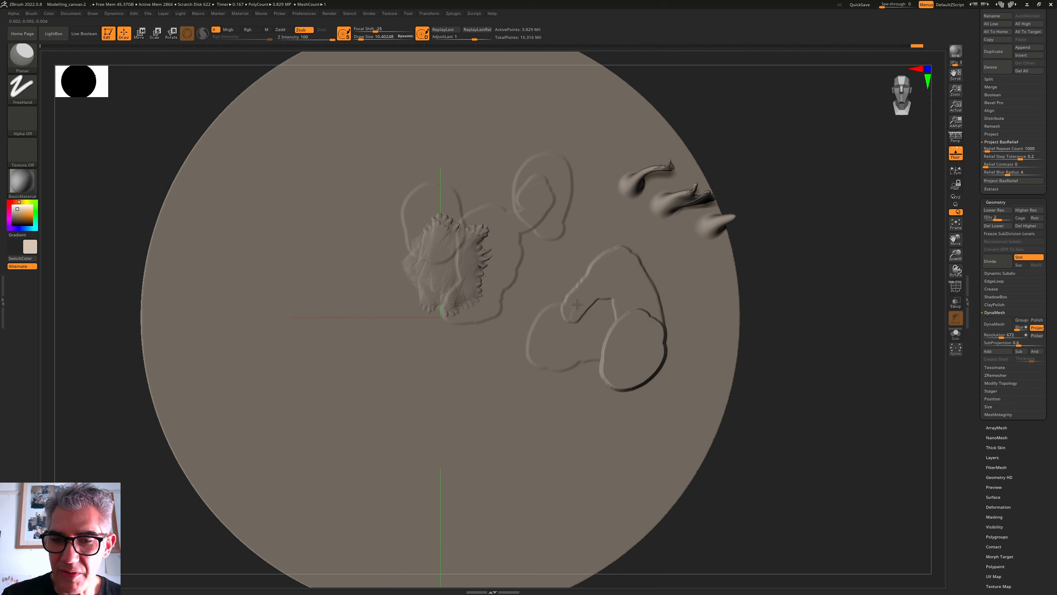
drag(578, 304, 613, 298)
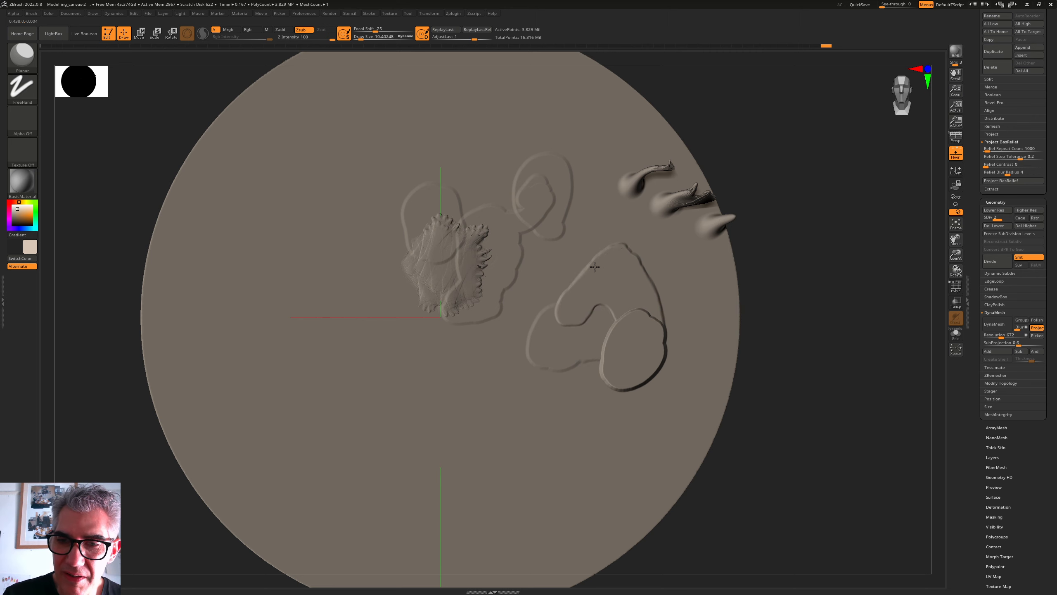
mouse_move(595, 267)
mouse_down()
mouse_move(643, 262)
mouse_move(661, 304)
mouse_move(653, 315)
mouse_up()
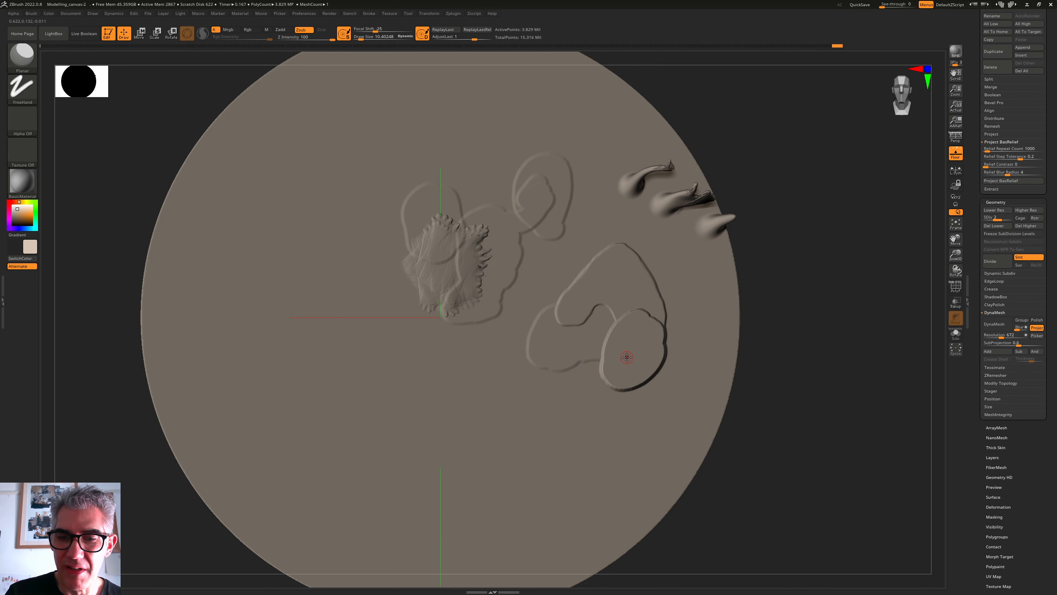
Switch back to the Layer brush
key(b)
key(l)
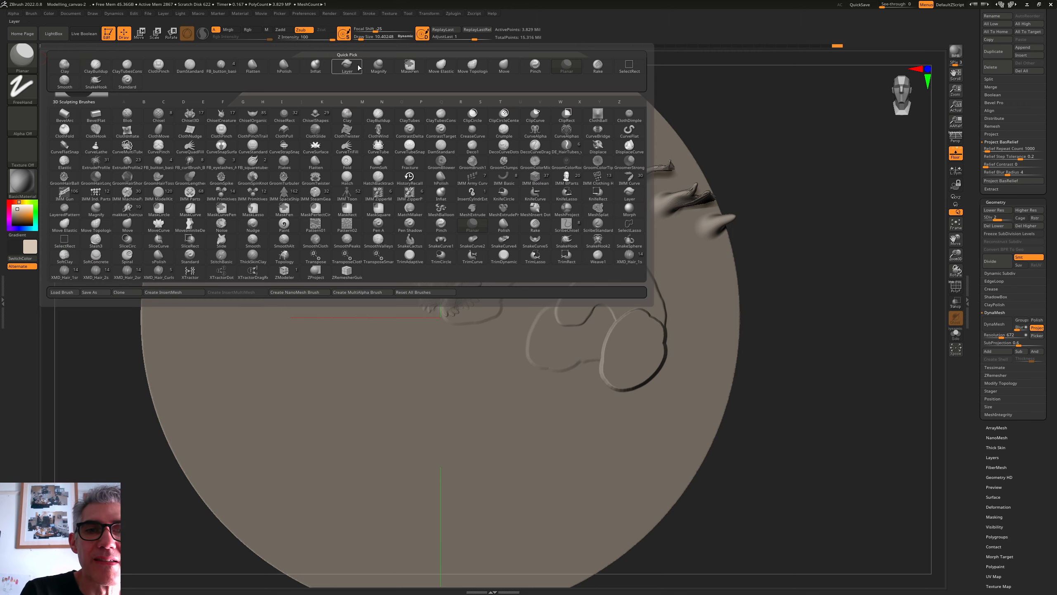
key(y)
mouse_move(421, 323)
mouse_down()
mouse_move(407, 348)
mouse_move(442, 375)
mouse_move(410, 400)
mouse_move(445, 433)
mouse_move(479, 380)
mouse_move(464, 390)
mouse_move(463, 415)
mouse_move(439, 419)
mouse_up()
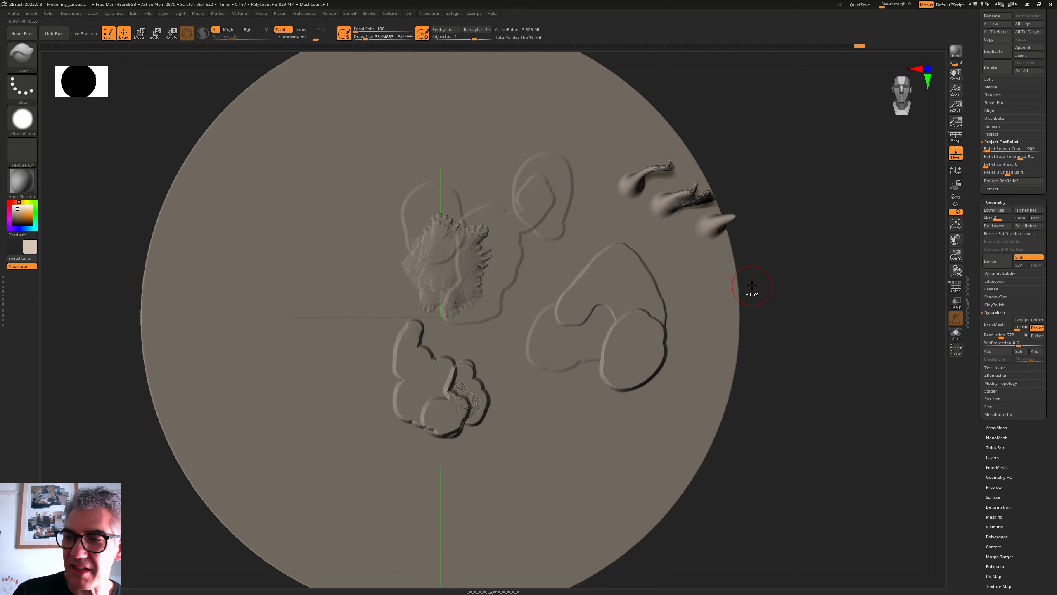
key(ctrl+z)
key(ctrl+z)
Lower the Layer brush's intensity, set the draw size to about 11.9 and paint fine overlapping strokes in the disc's upper left area
mouse_move(315, 39)
mouse_down()
mouse_move(304, 39)
mouse_move(361, 39)
mouse_up()
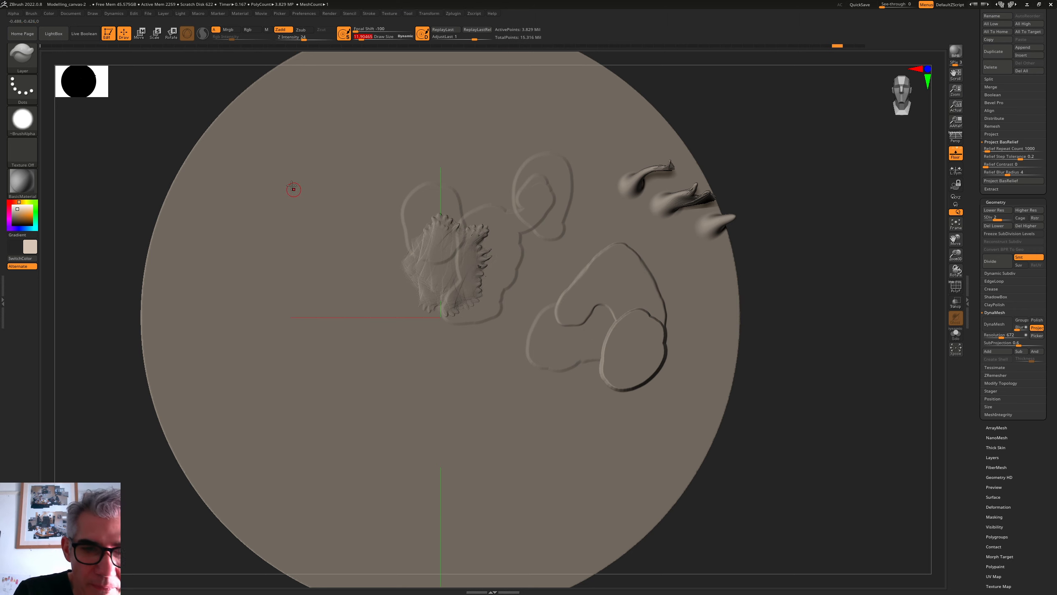
drag(275, 233, 285, 250)
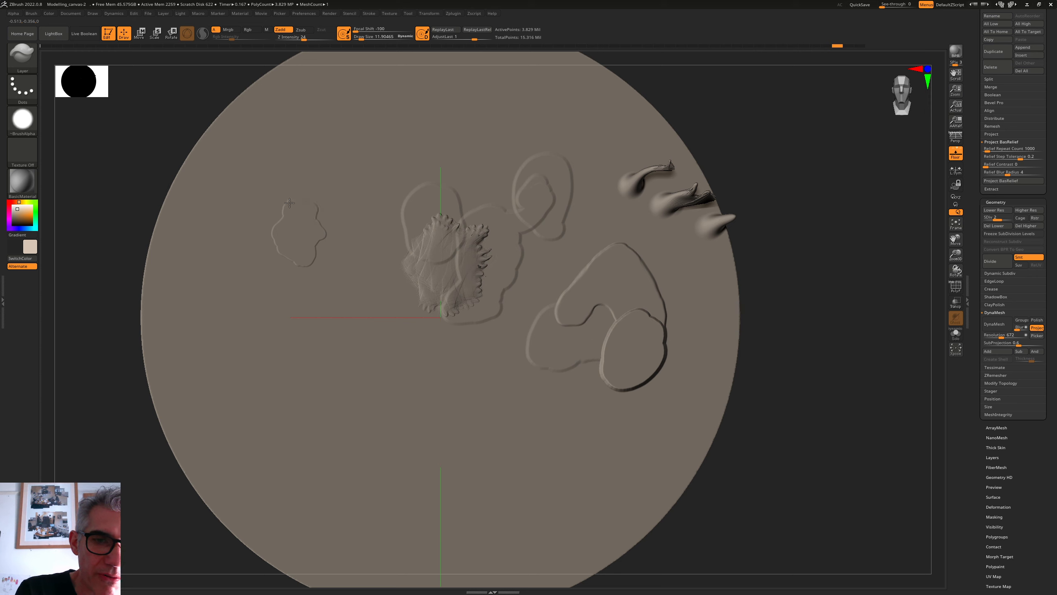
drag(301, 266, 322, 262)
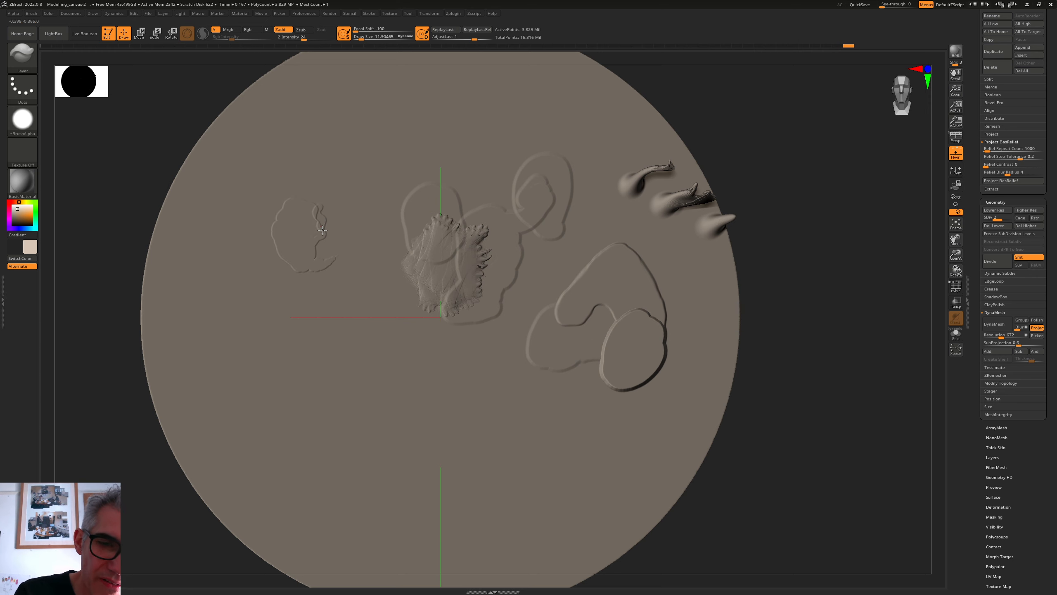
drag(329, 263, 344, 254)
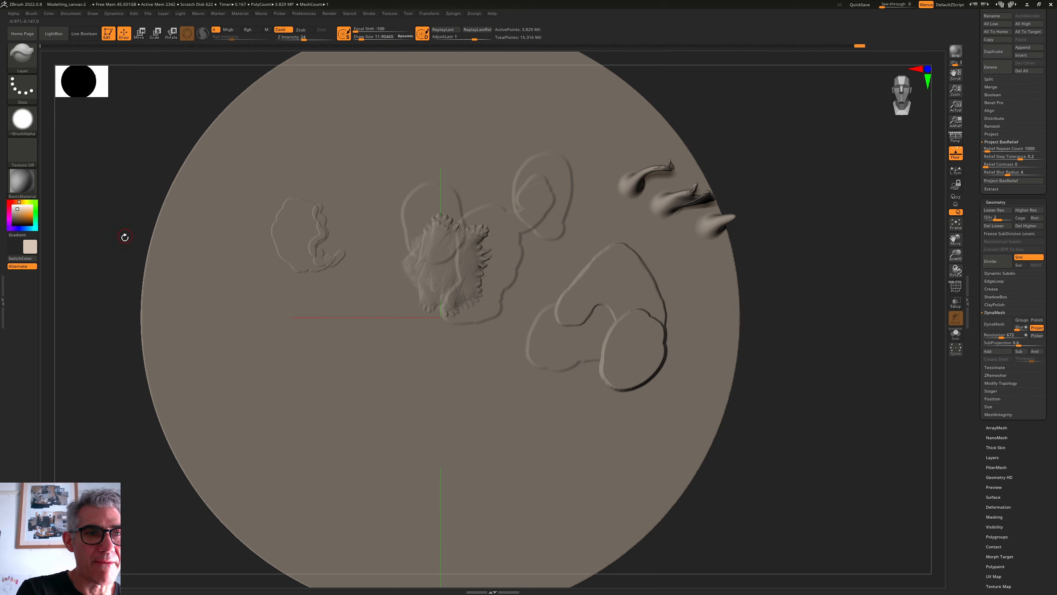
Switch to the Clay brush with a freehand stroke and assign it a small round dot alpha
click(32, 67)
click(65, 68)
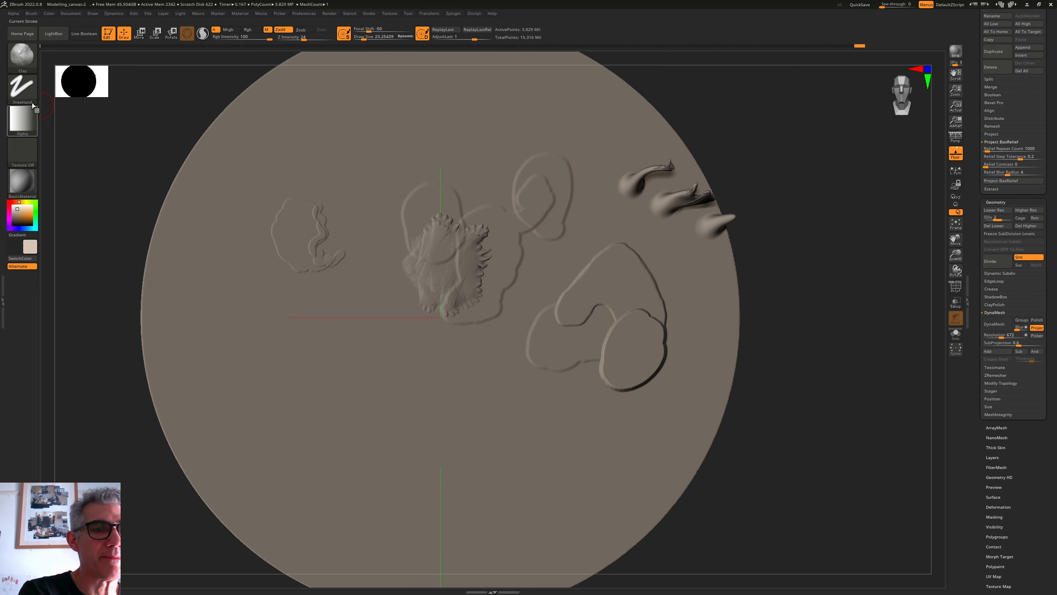
click(30, 99)
click(27, 114)
click(437, 255)
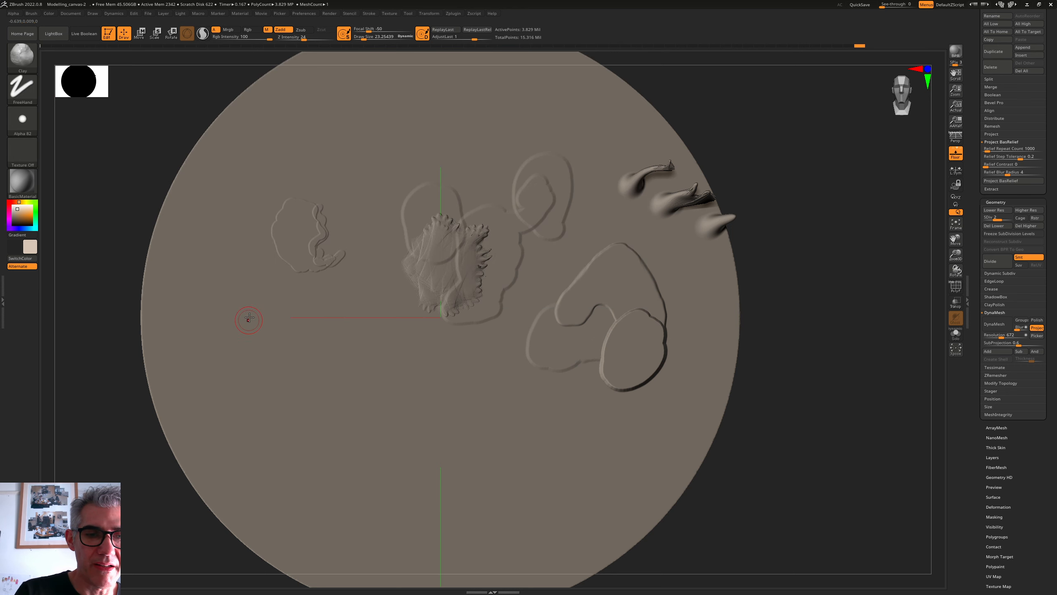
Set the Clay brush's draw size to about 5.6, raise its intensity and draw dotted outlines on the disc's lower left area
drag(365, 38, 360, 43)
drag(236, 331, 235, 354)
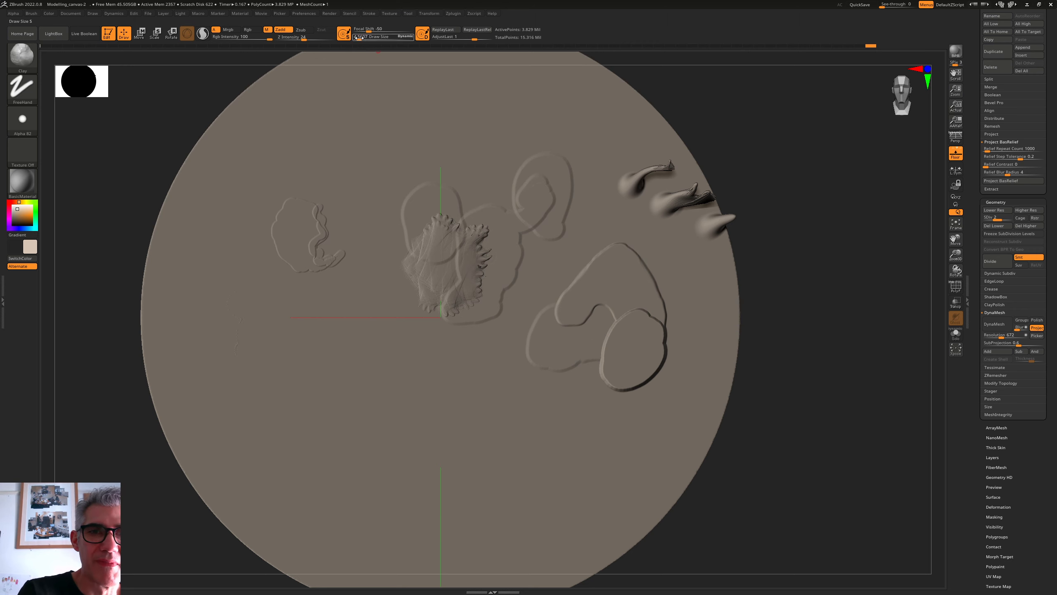
drag(358, 40, 312, 40)
mouse_move(266, 305)
mouse_down()
mouse_move(235, 334)
mouse_move(239, 420)
mouse_move(255, 441)
mouse_up()
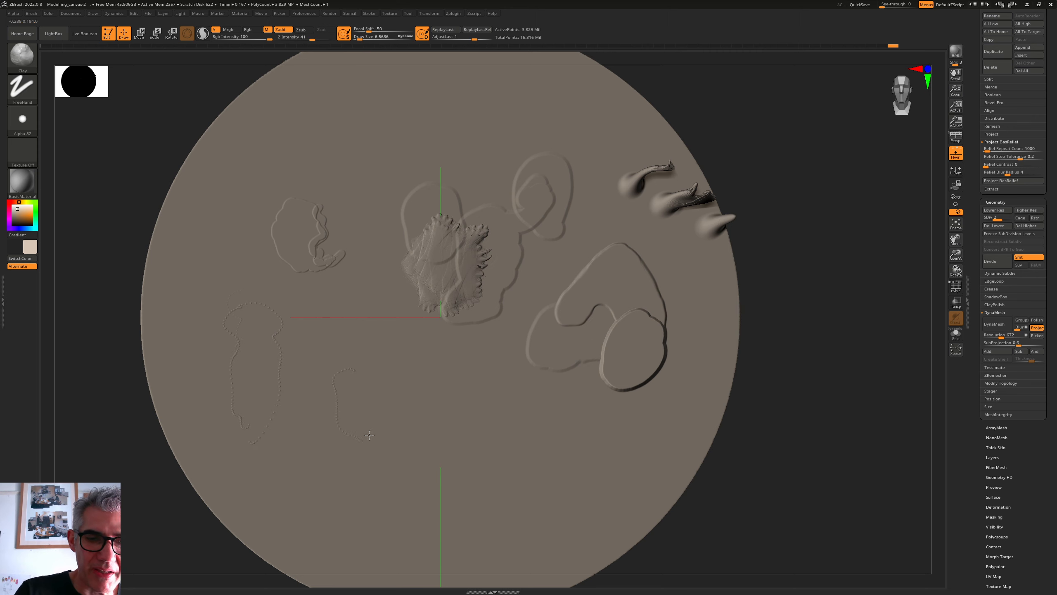
drag(370, 435, 354, 368)
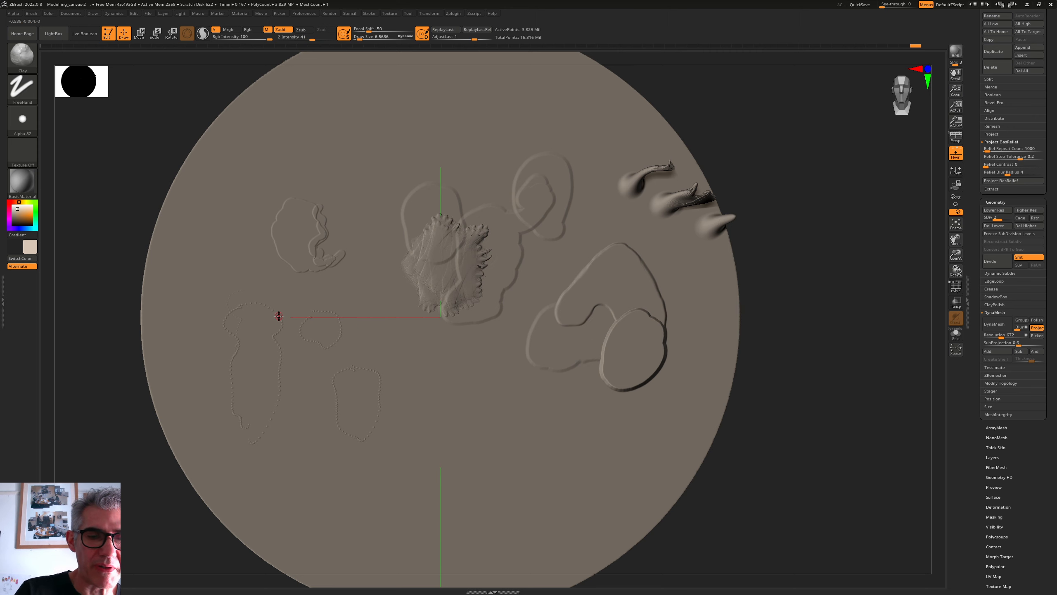
Switch to the Layer brush and paint raised patches inside the three dotted outlines, with Z Intensity about 46 on the left and 17 in the small one
click(21, 56)
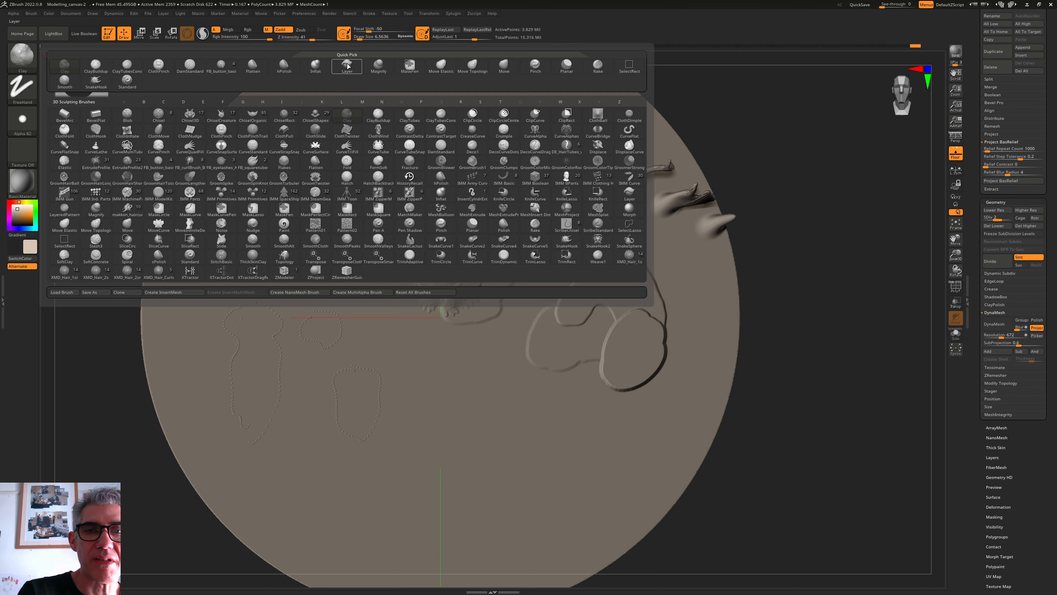
click(347, 66)
mouse_move(357, 389)
mouse_down()
mouse_move(361, 411)
mouse_move(366, 375)
mouse_up()
click(314, 38)
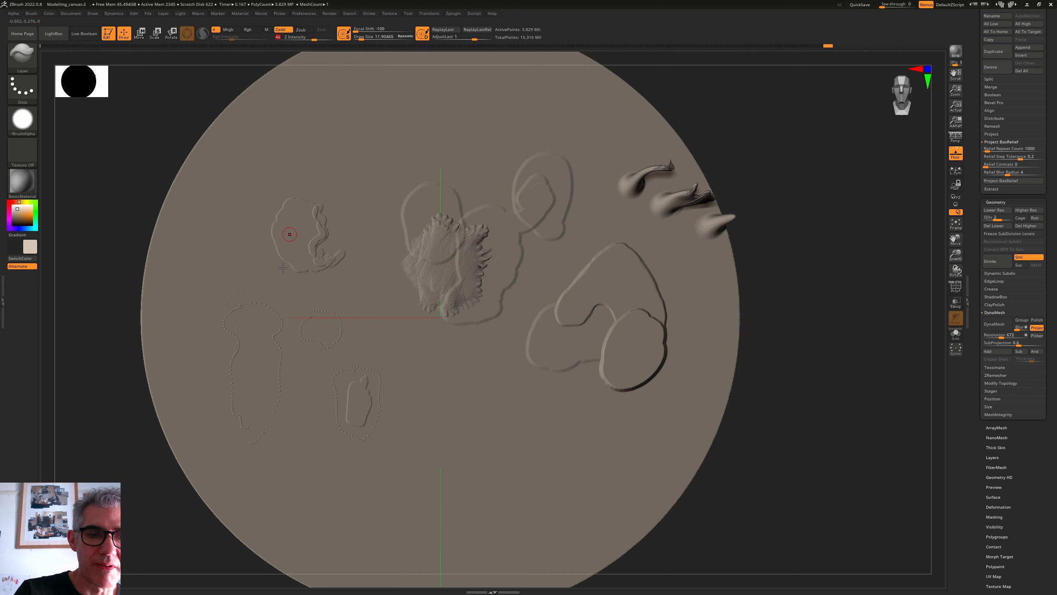
mouse_move(262, 364)
mouse_down()
mouse_move(247, 394)
mouse_move(260, 382)
mouse_up()
drag(253, 411, 252, 412)
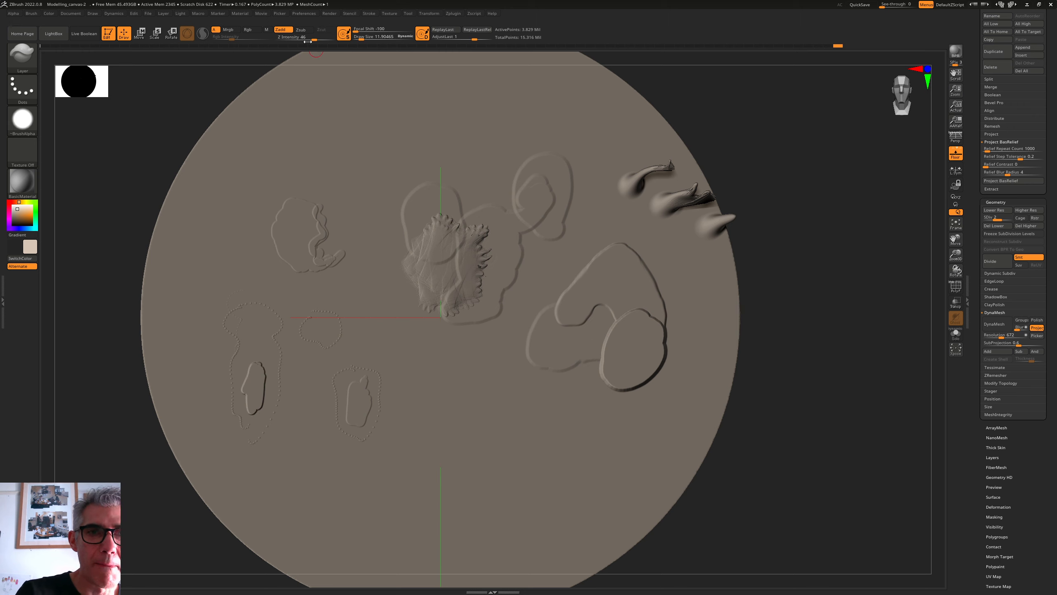
click(300, 38)
drag(315, 335, 333, 336)
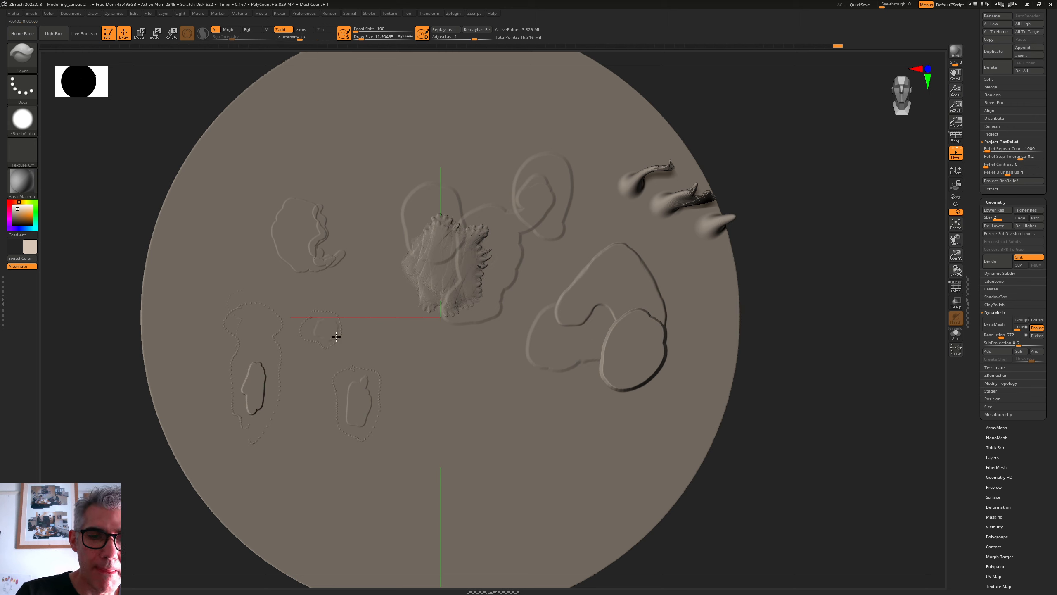
Switch to the Planar brush with draw size about 10.4 and spread the raised patches out to their dotted outlines
key(b)
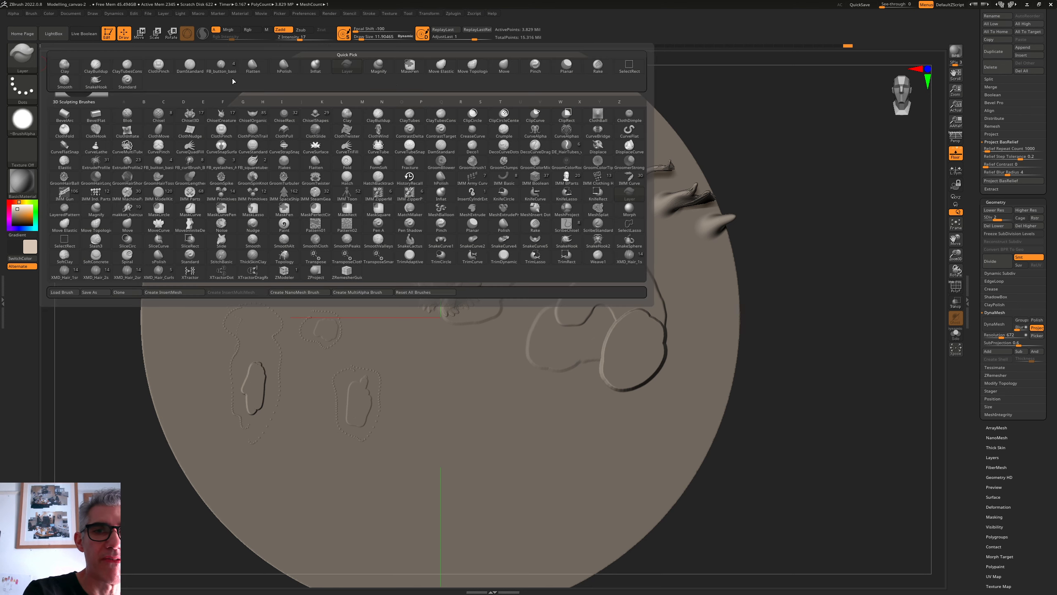
click(570, 65)
mouse_move(263, 382)
mouse_down()
mouse_move(235, 320)
mouse_move(248, 349)
mouse_move(270, 350)
mouse_move(269, 390)
mouse_up()
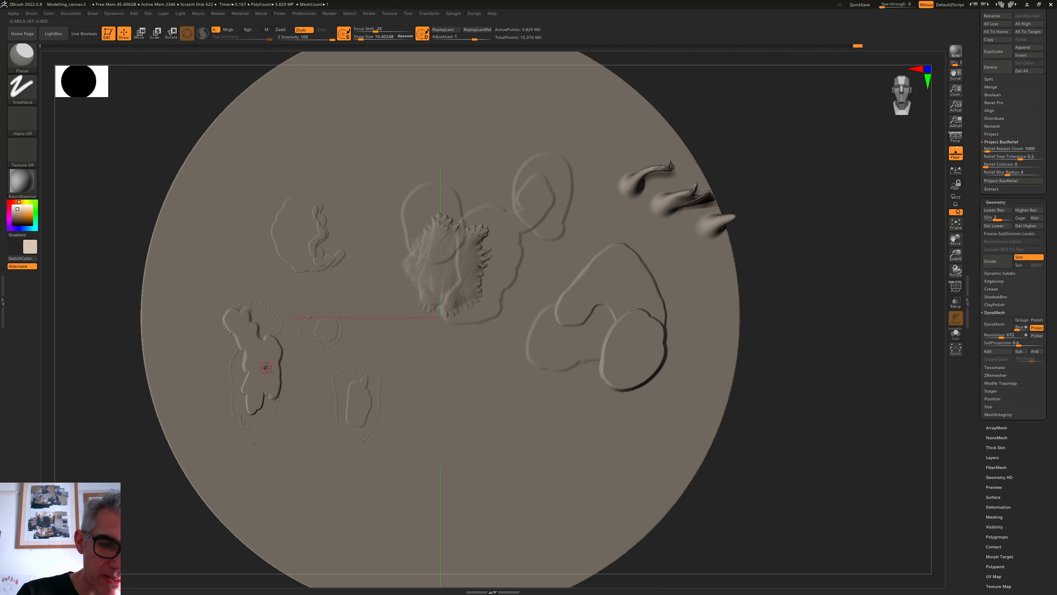
mouse_move(266, 371)
mouse_down()
mouse_move(273, 403)
mouse_move(249, 427)
mouse_move(243, 397)
mouse_move(235, 402)
mouse_move(245, 369)
mouse_up()
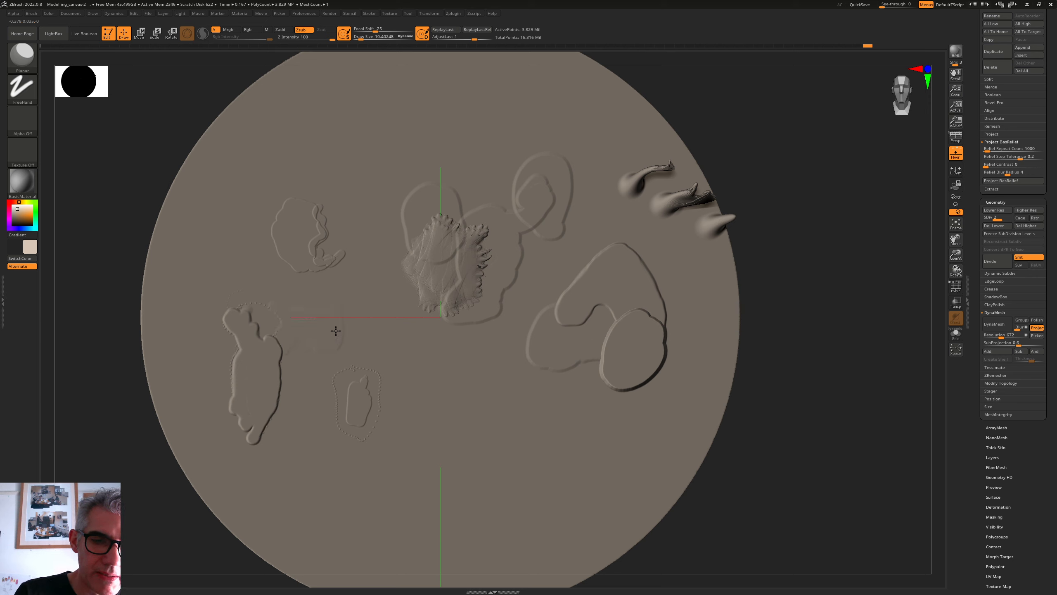
mouse_move(368, 378)
mouse_down()
mouse_move(355, 394)
mouse_move(345, 382)
mouse_move(343, 416)
mouse_move(350, 378)
mouse_move(376, 398)
mouse_move(371, 423)
mouse_move(352, 408)
mouse_move(362, 434)
mouse_up()
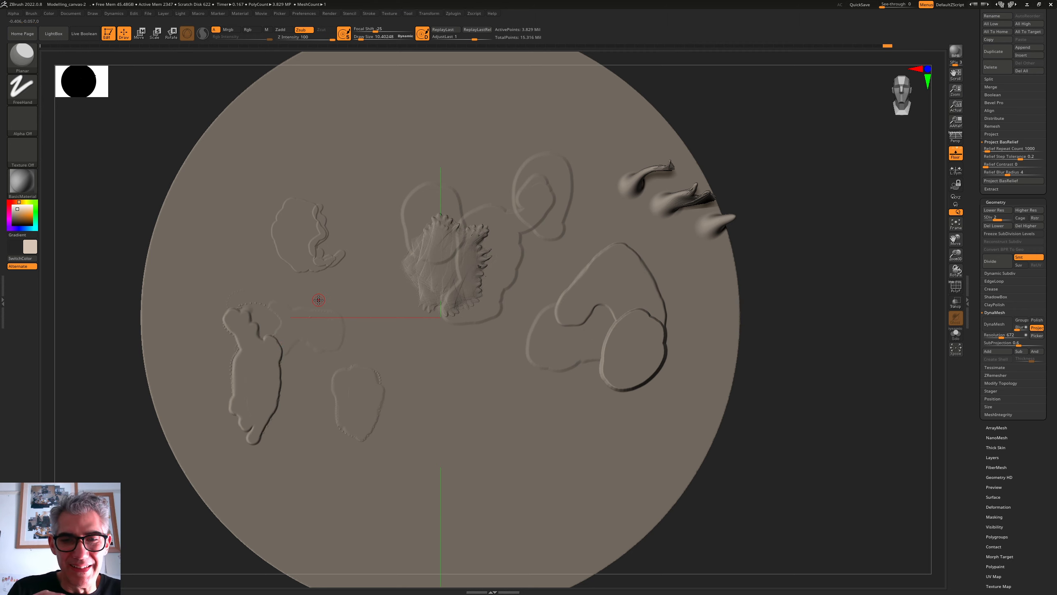
Switch to the Rake brush with draw size about 23 and scratch hair-like grooves into the lower-left patch's upper end
click(21, 56)
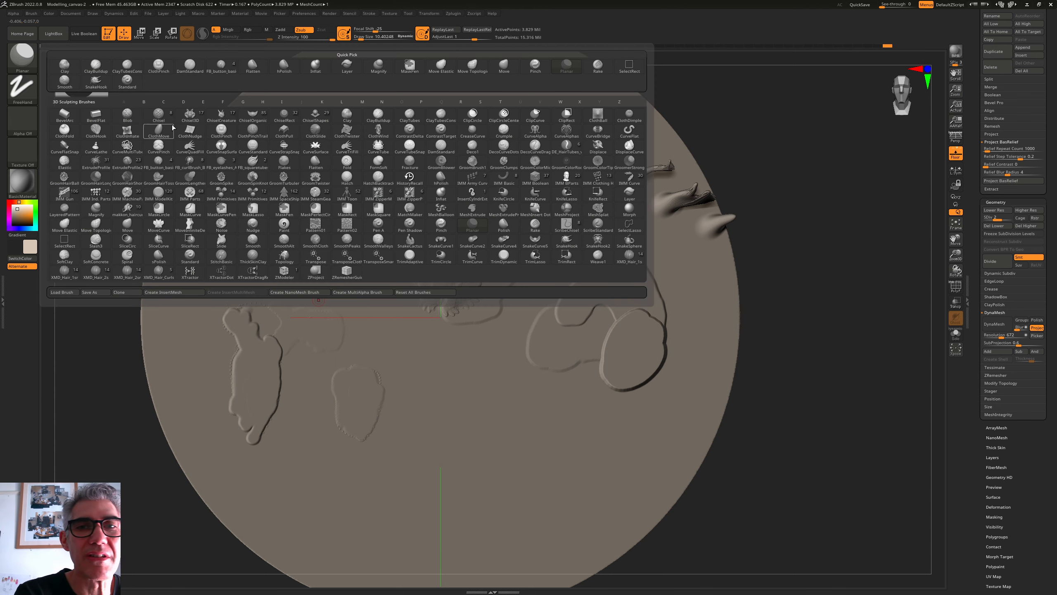
click(536, 225)
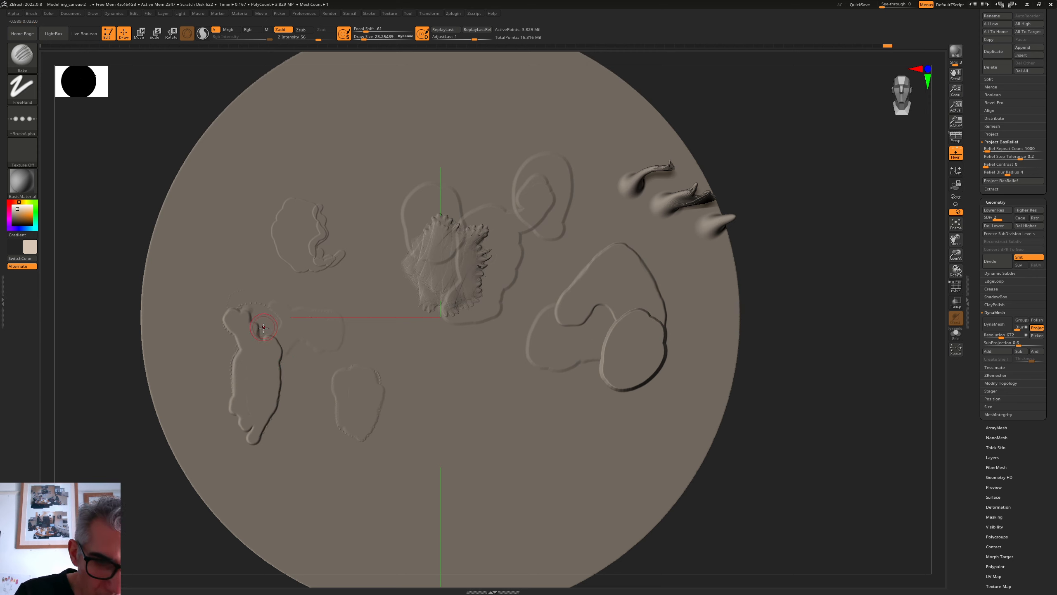
mouse_move(264, 331)
mouse_down()
mouse_move(250, 310)
mouse_move(284, 328)
mouse_up()
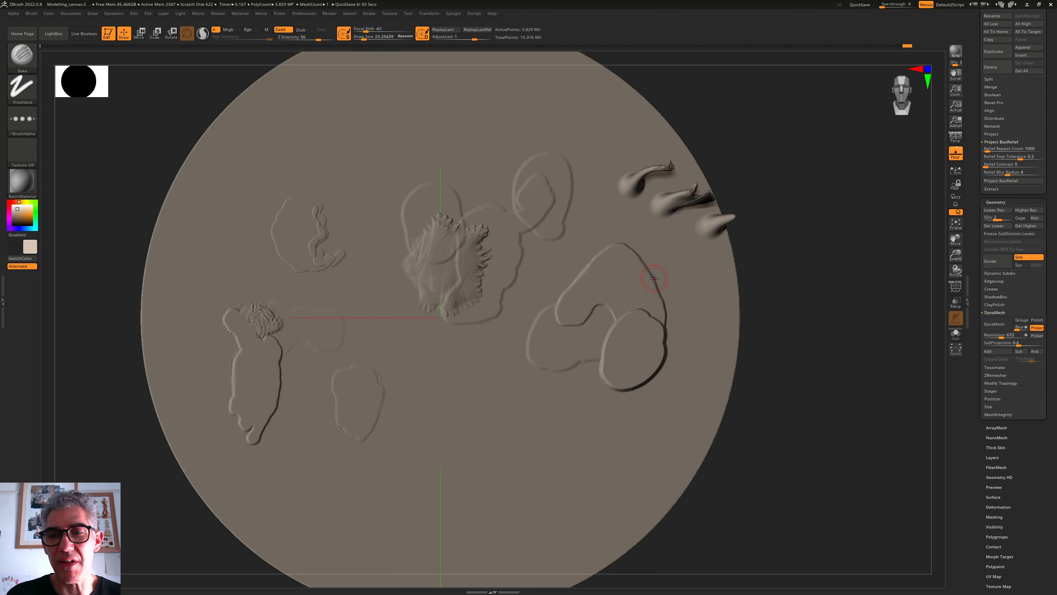
Open the sculpting brush selection to replace the Rake brush
click(22, 56)
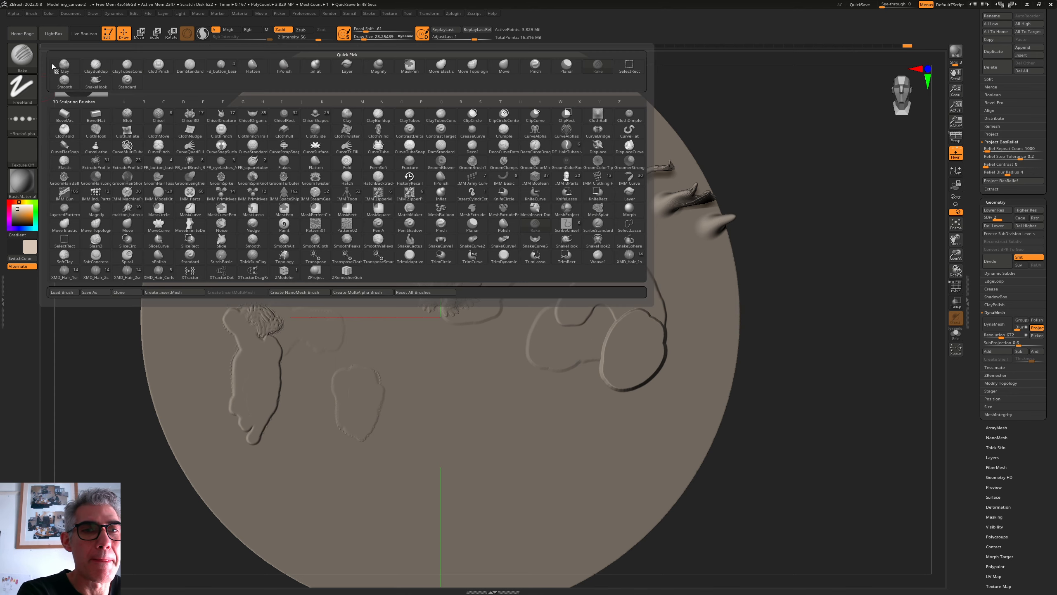